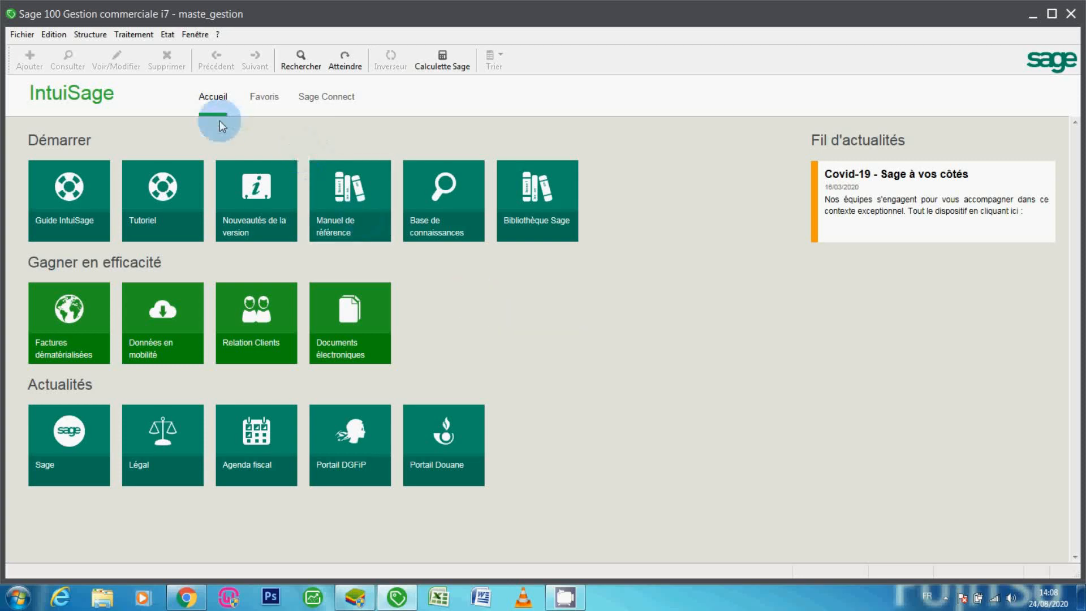
Open the article families list and review the identification details of the Vêtement (VET) and ELECTRONIQUE (ELC) families
click(93, 39)
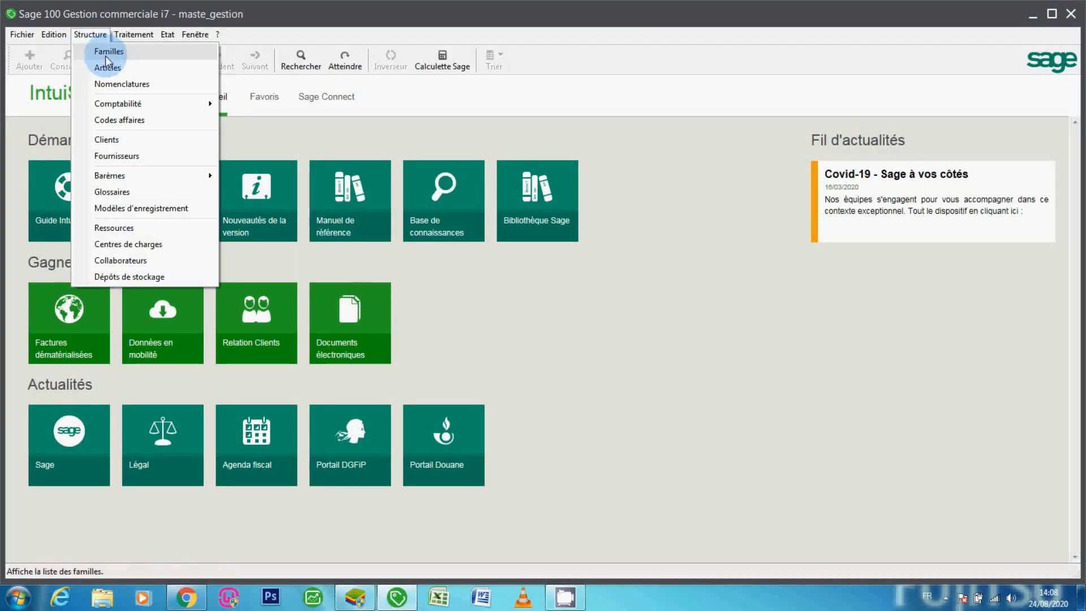
click(102, 52)
click(148, 174)
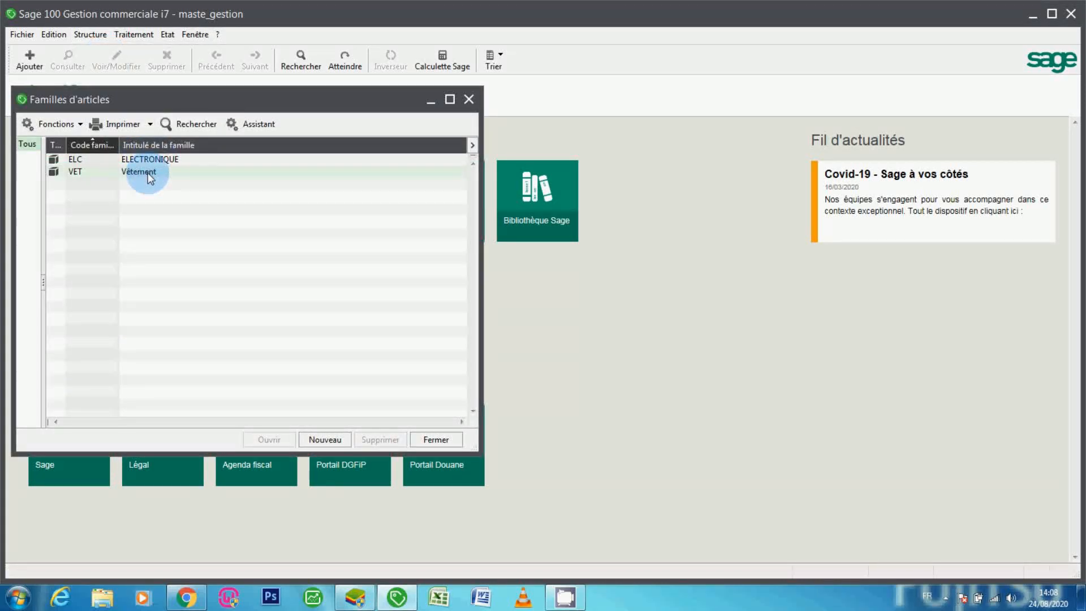
double_click(148, 172)
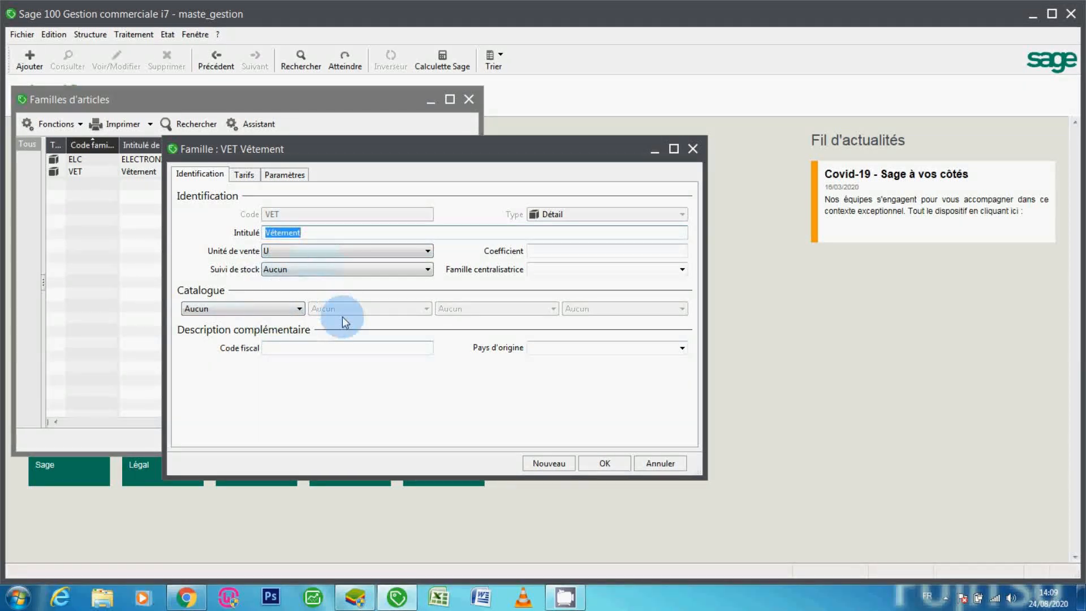
click(656, 464)
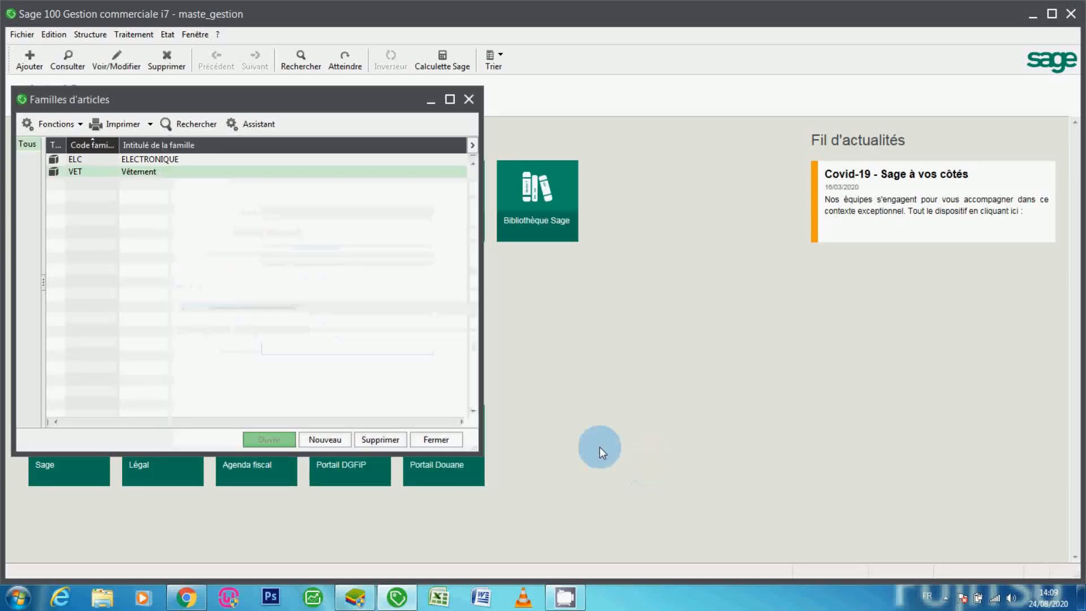
double_click(158, 161)
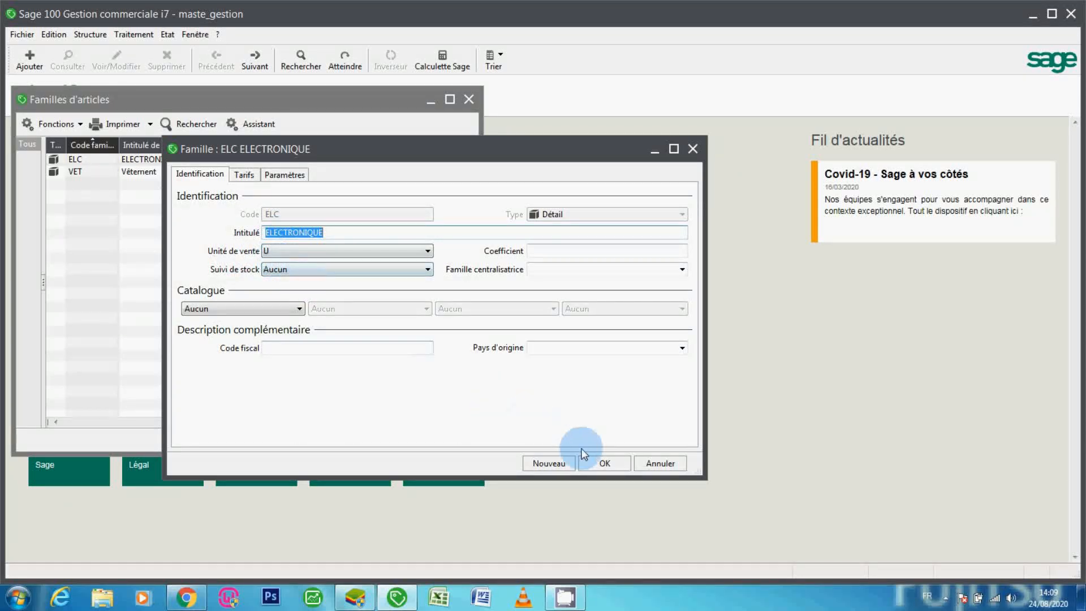
click(604, 462)
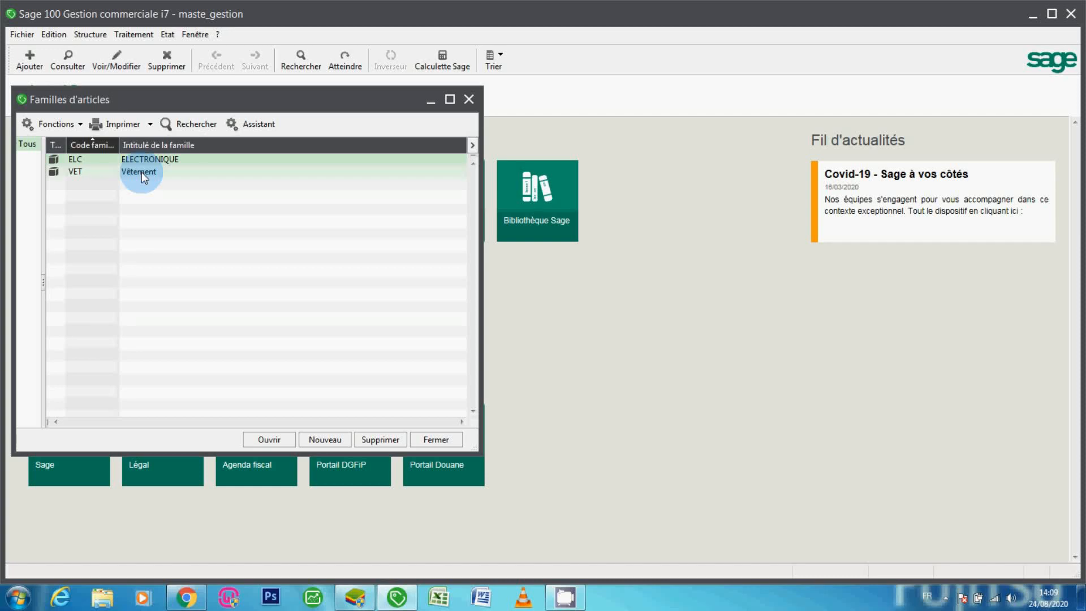
click(468, 100)
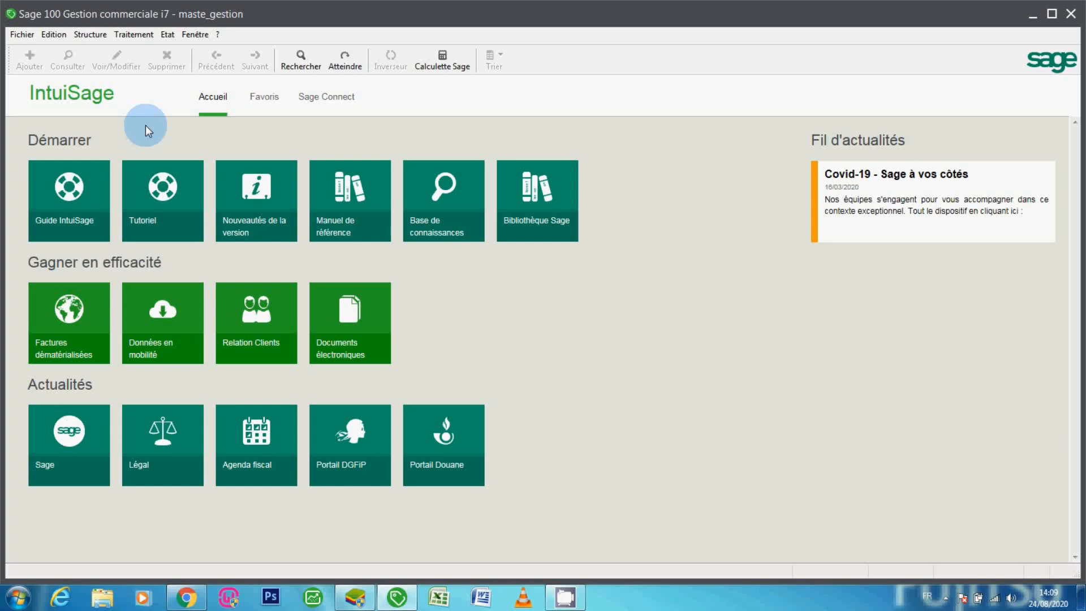
Reopen the article families list to check the VET family's record again, and close both without changes
click(90, 31)
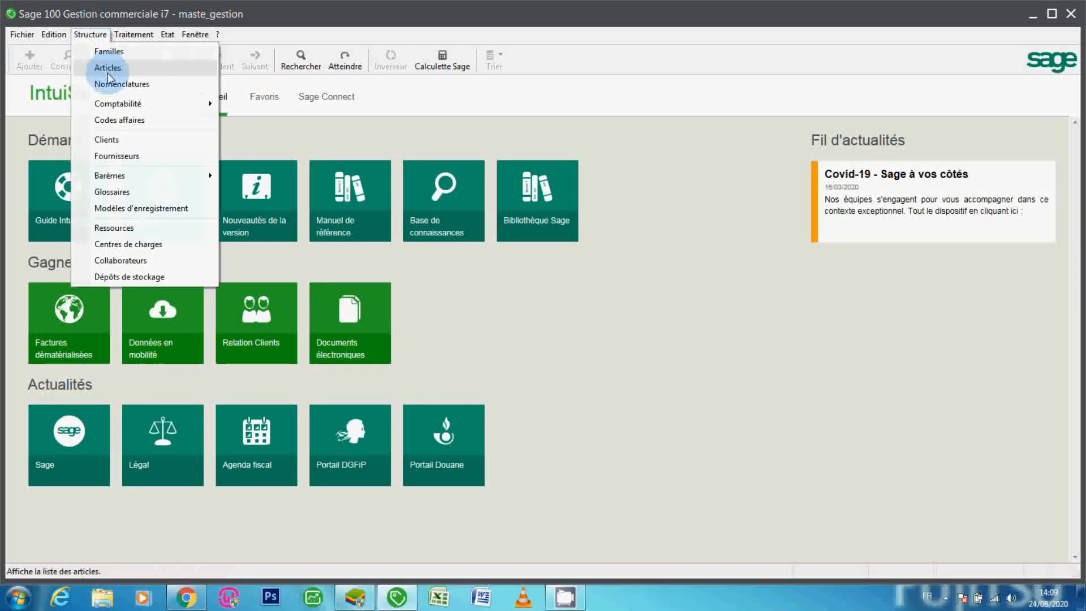
click(108, 53)
double_click(104, 174)
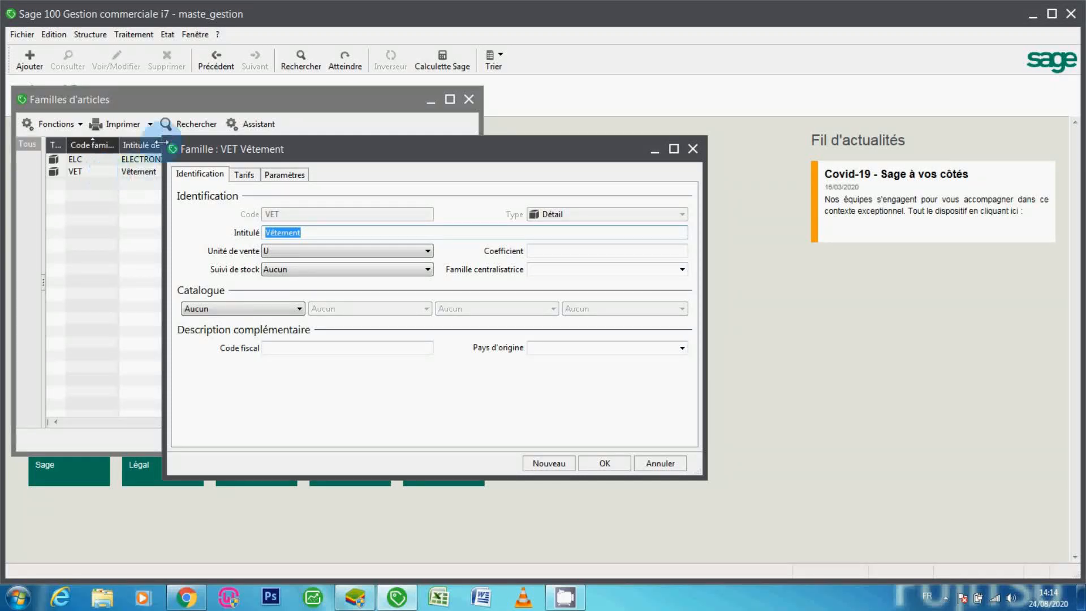
click(693, 150)
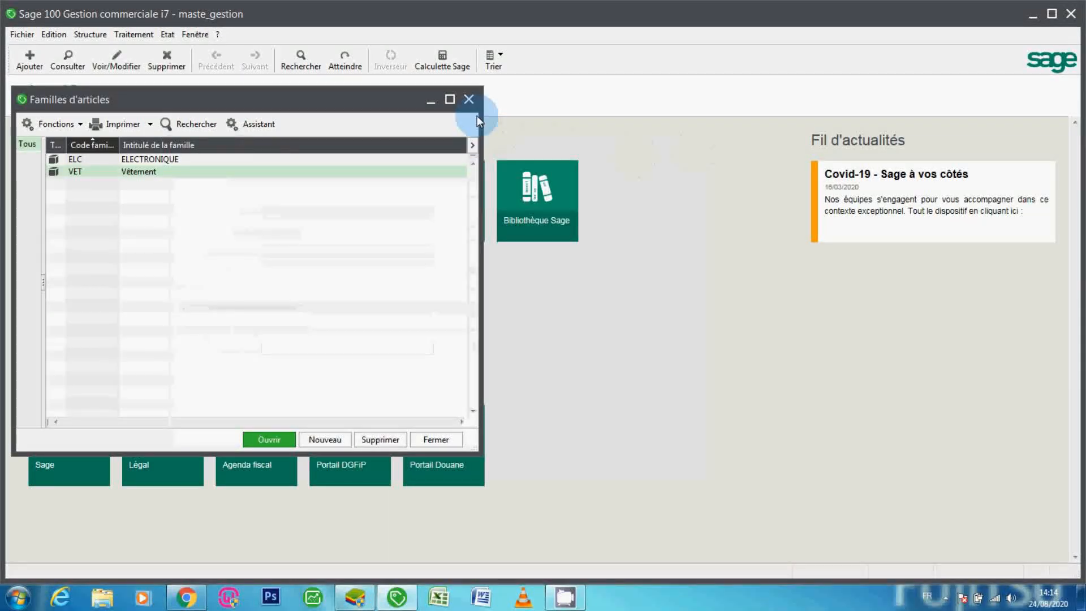
click(469, 100)
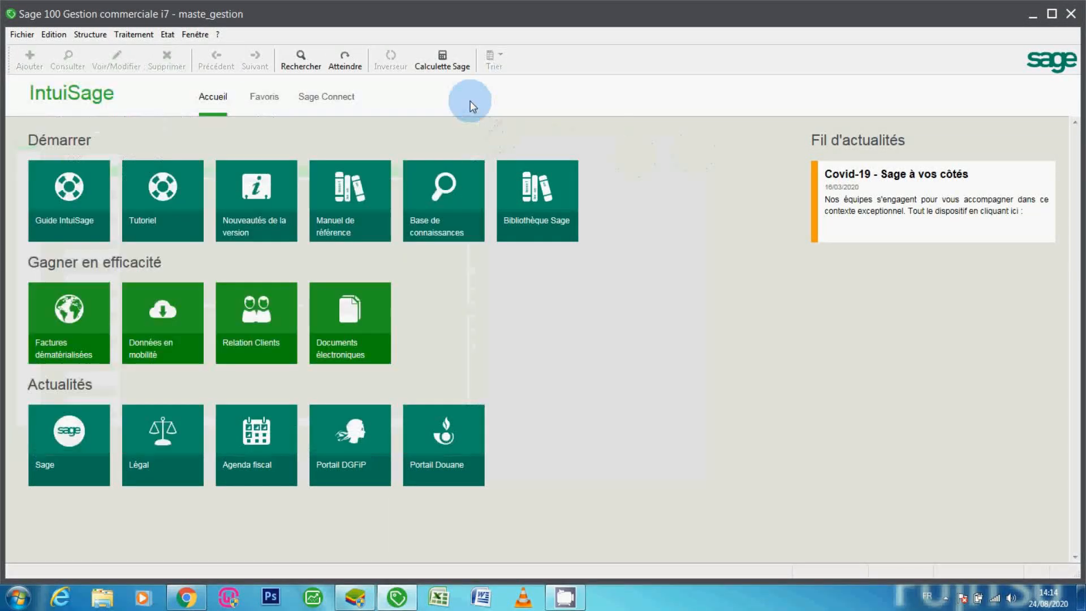
Delete the existing Couleur element from the Gamme list in the company's article parameters
click(21, 36)
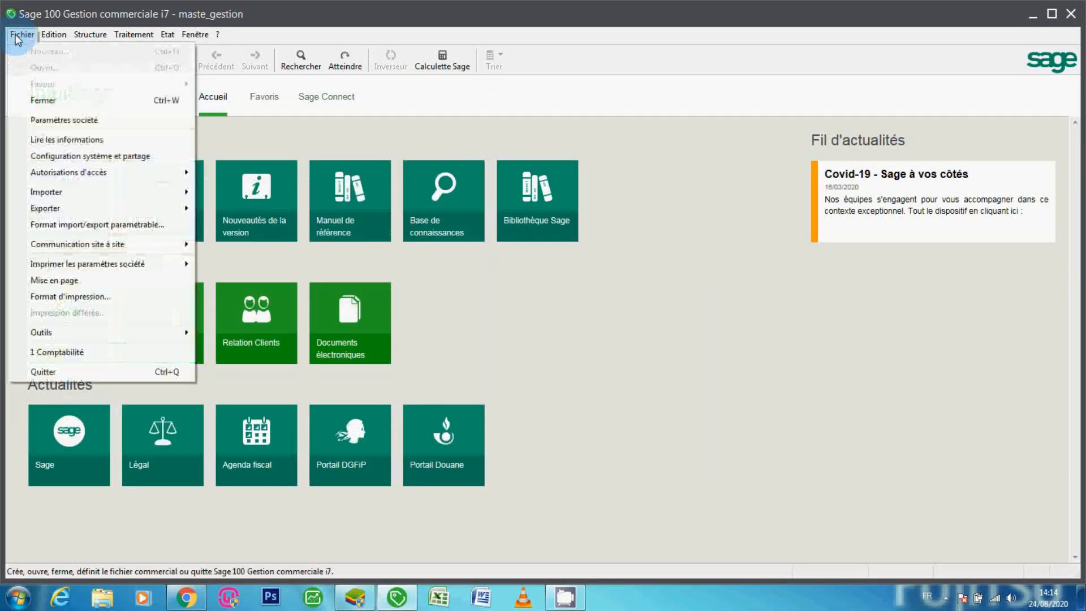
click(57, 121)
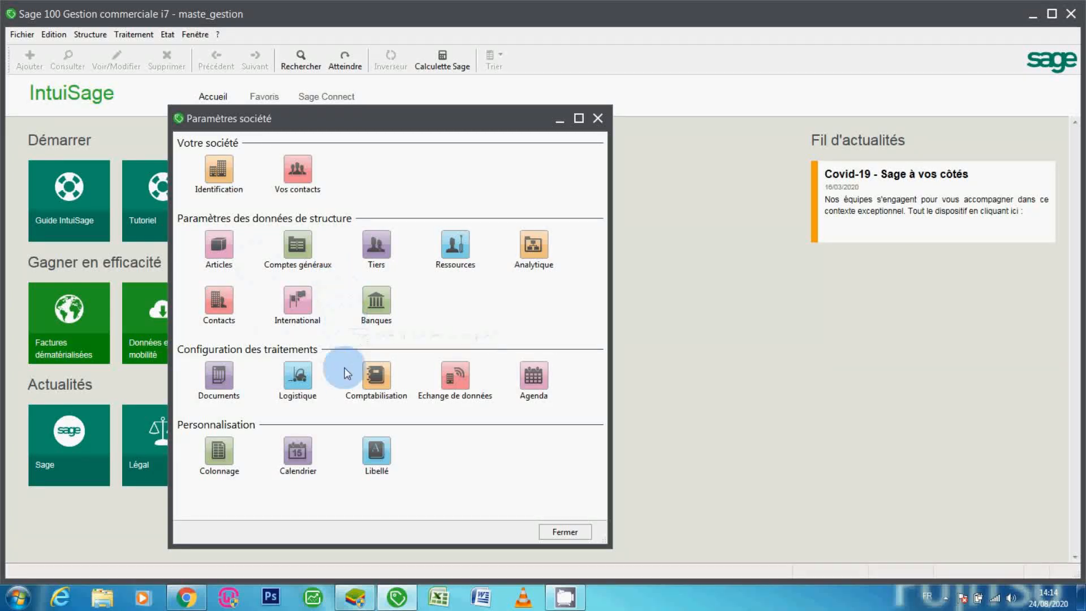
click(222, 247)
click(215, 233)
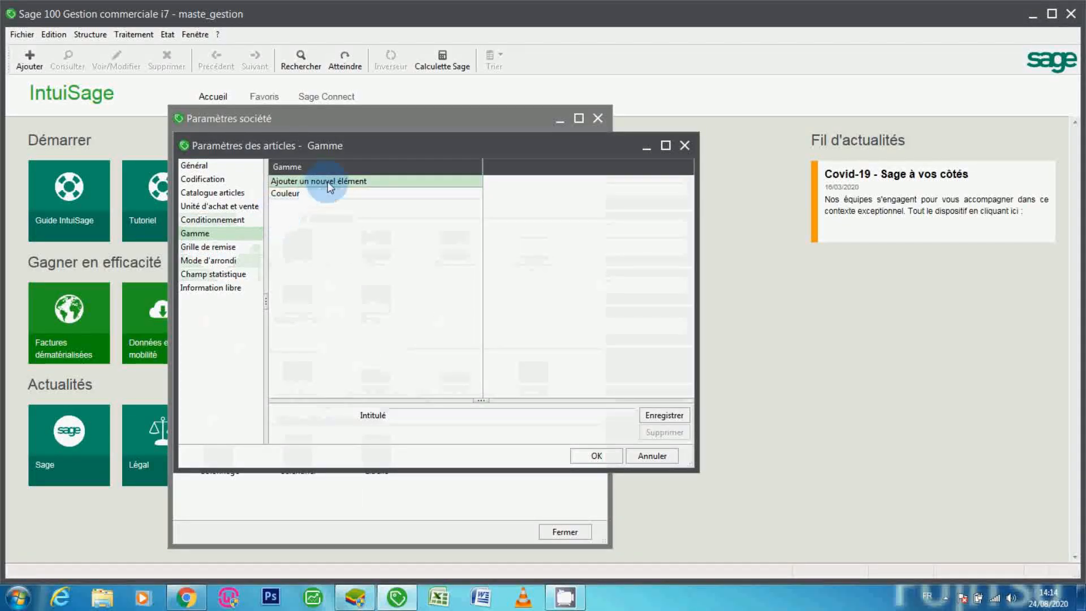
click(317, 194)
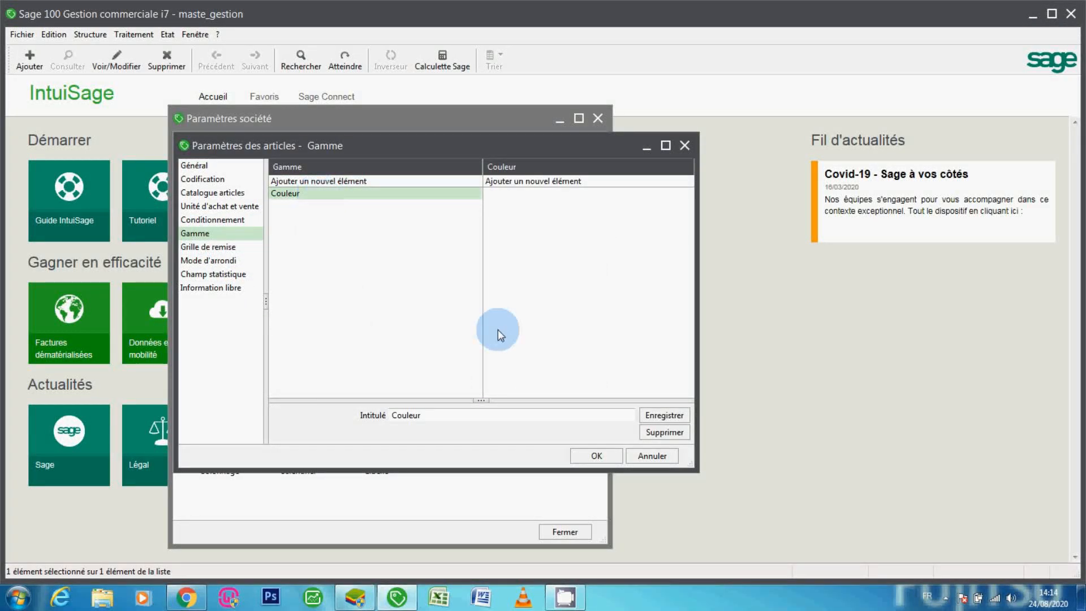
click(651, 432)
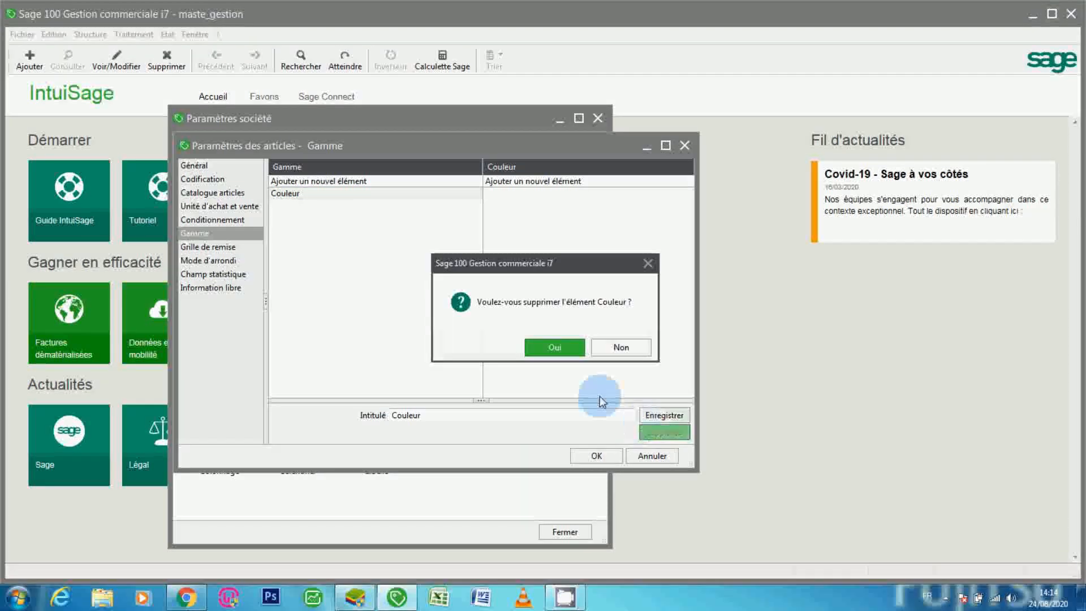
click(553, 343)
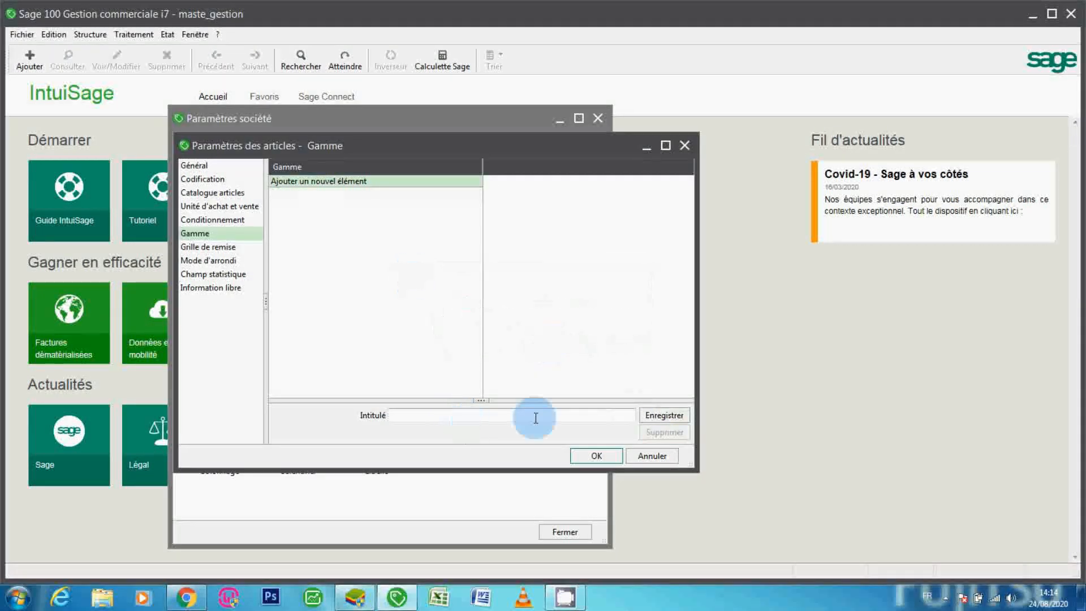
Create and save a new gamme titled Couleur
click(484, 411)
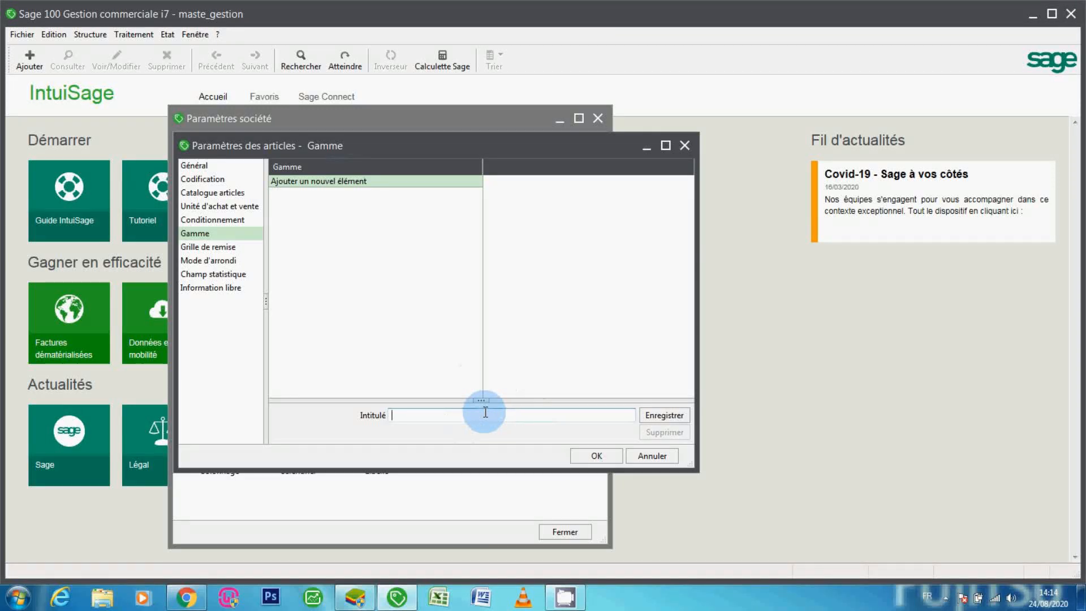
text(c)
key(BackSpace)
text(Couleur)
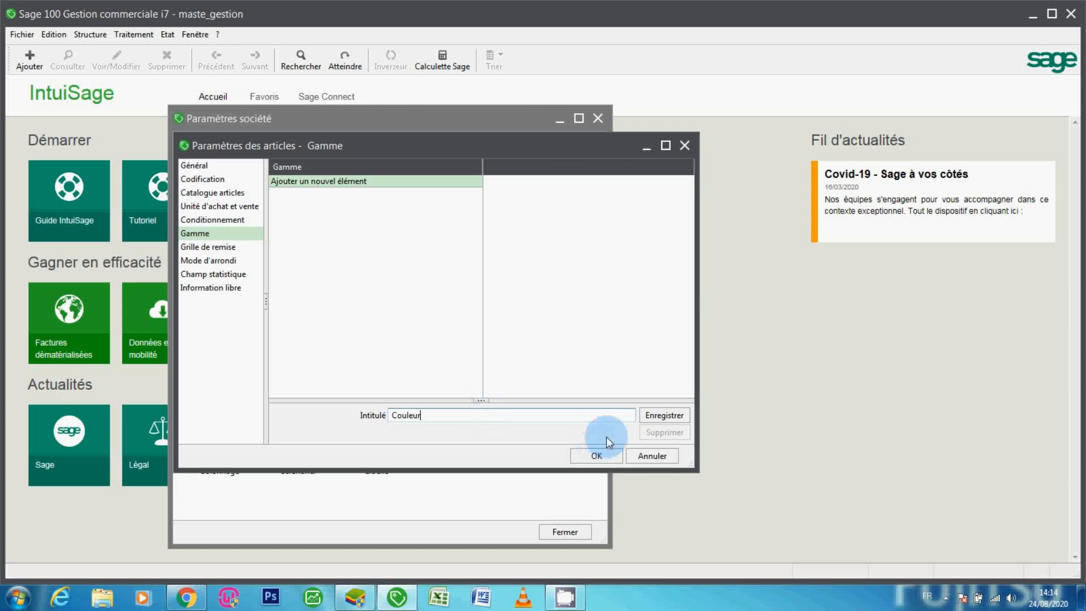
click(652, 417)
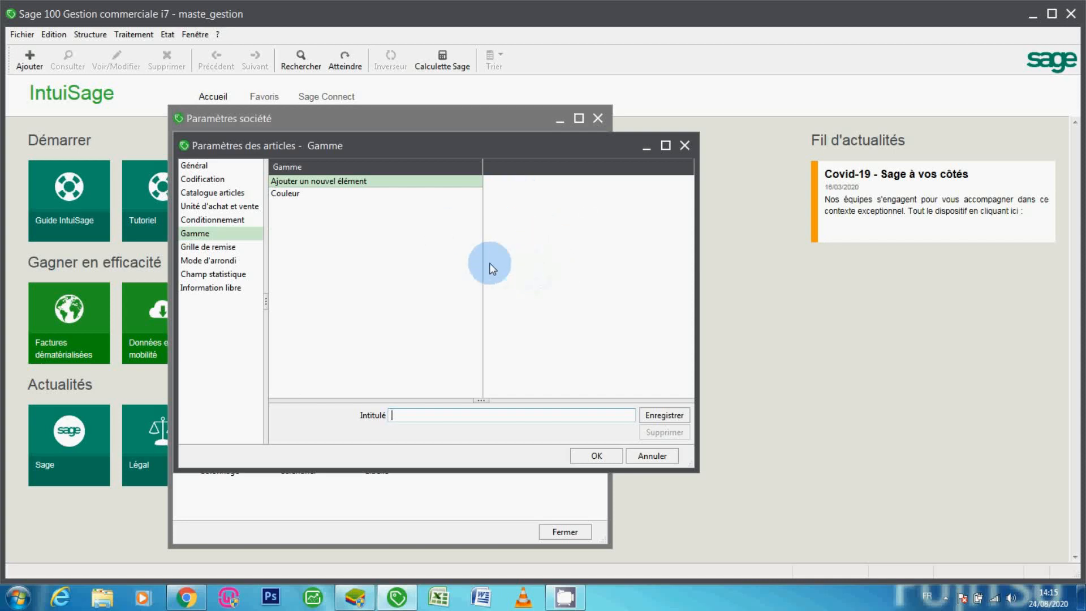
Add the value Rouge to the Couleur gamme without carrying it over to existing articles
click(343, 196)
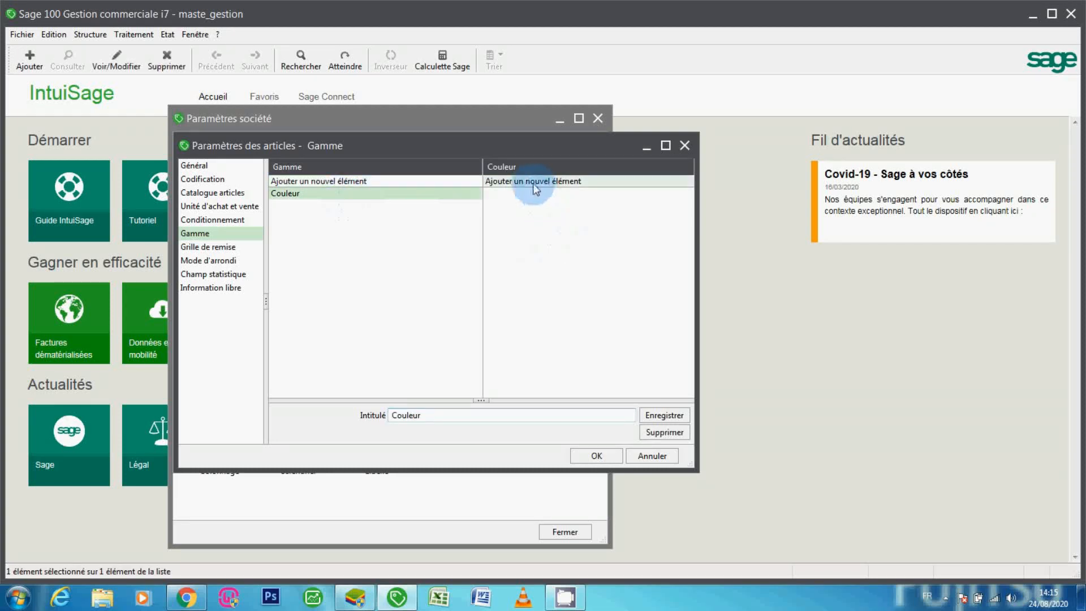
click(531, 182)
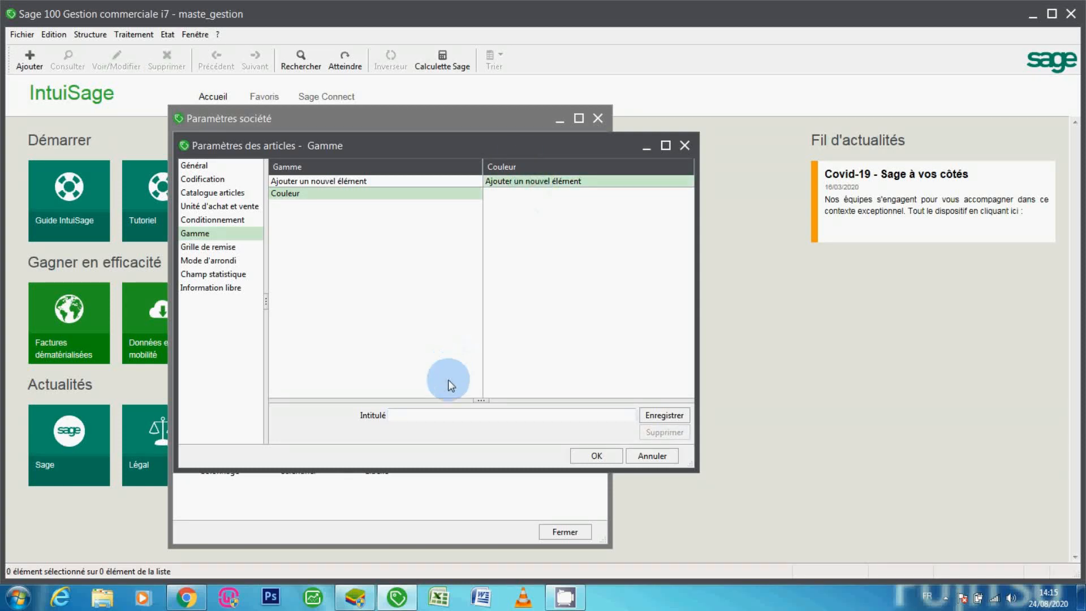
click(441, 412)
text(R)
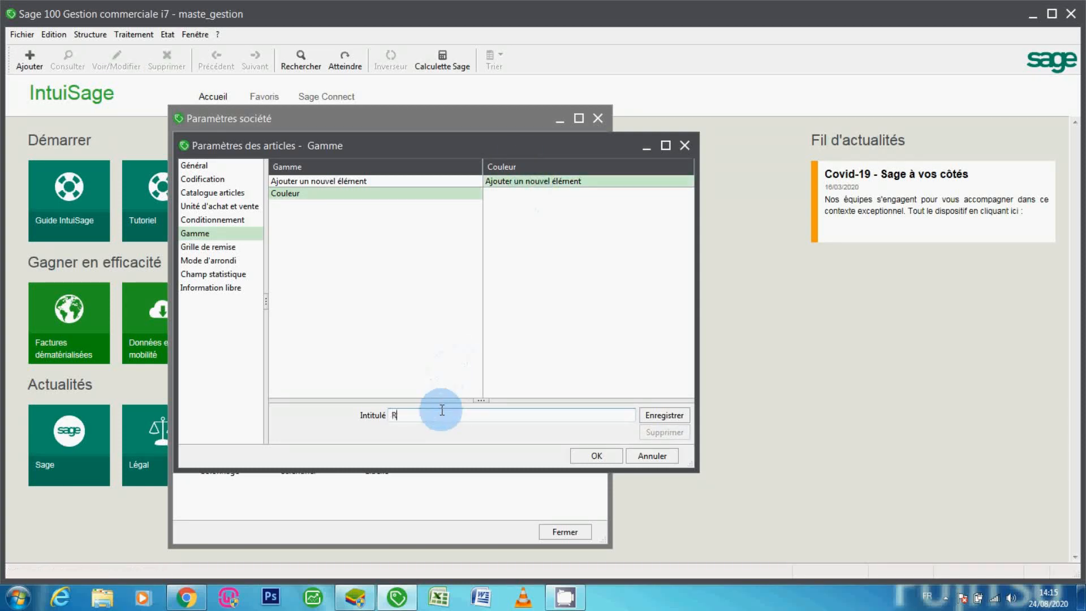
text(ouge)
click(665, 415)
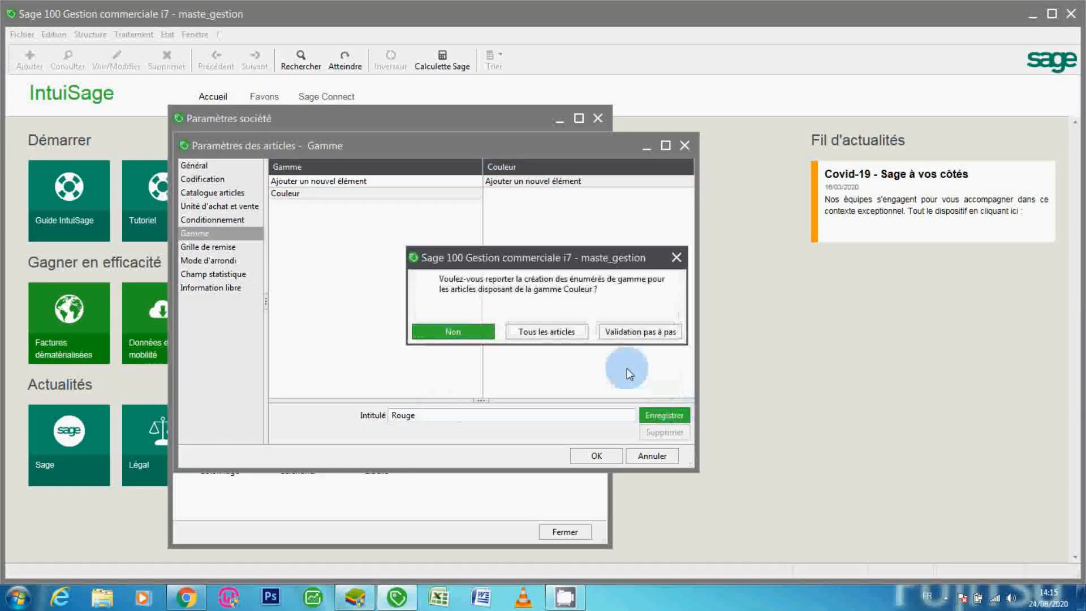
click(477, 331)
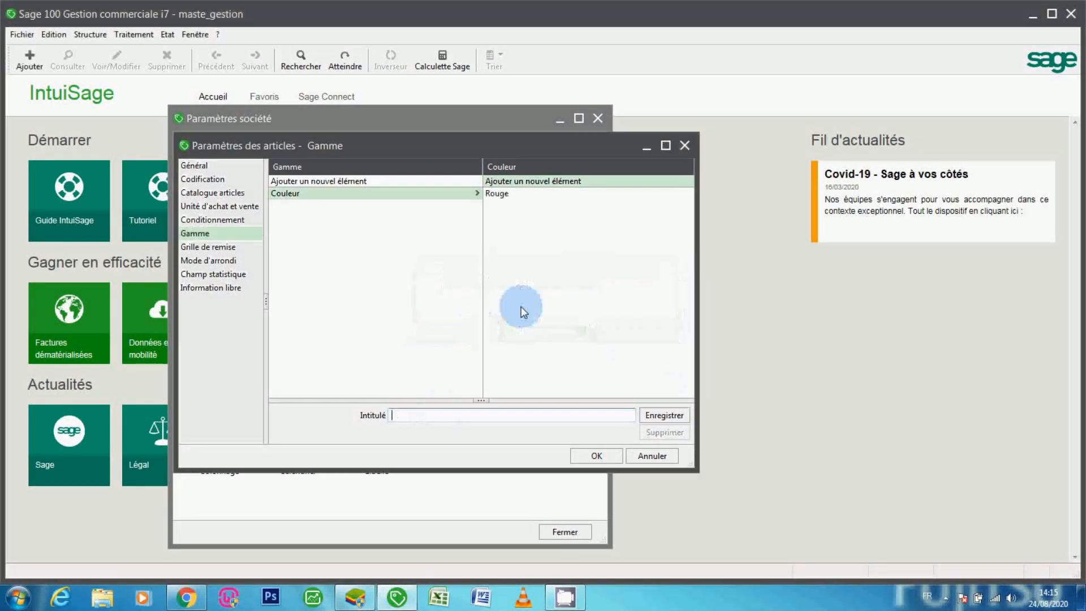
Add the values Jaune and Verte to the Couleur gamme without carrying them over to articles, and validate the article parameters
click(475, 415)
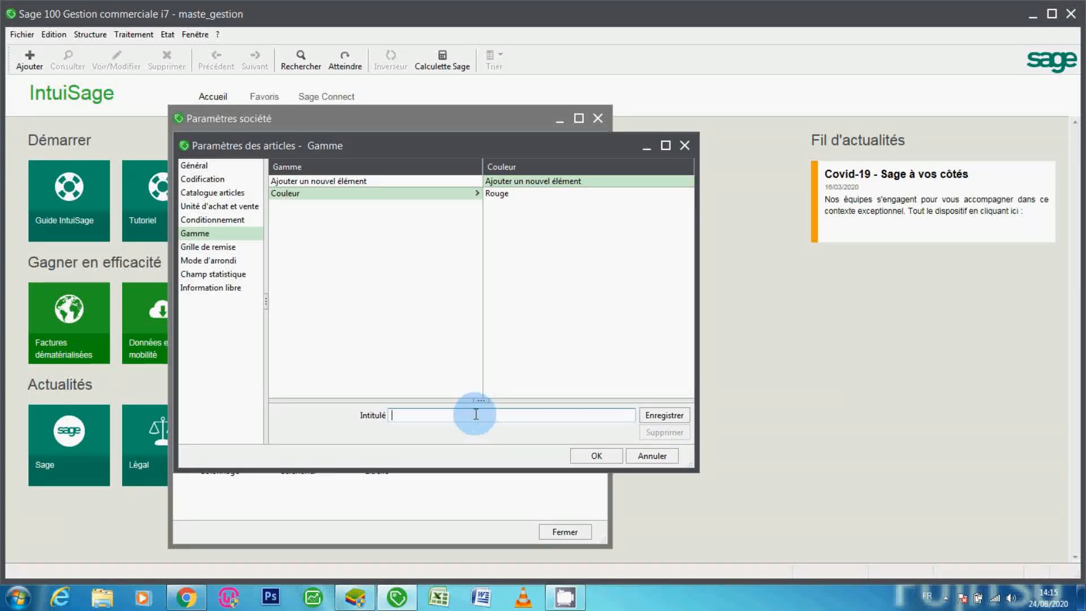
text(Jaune)
click(681, 416)
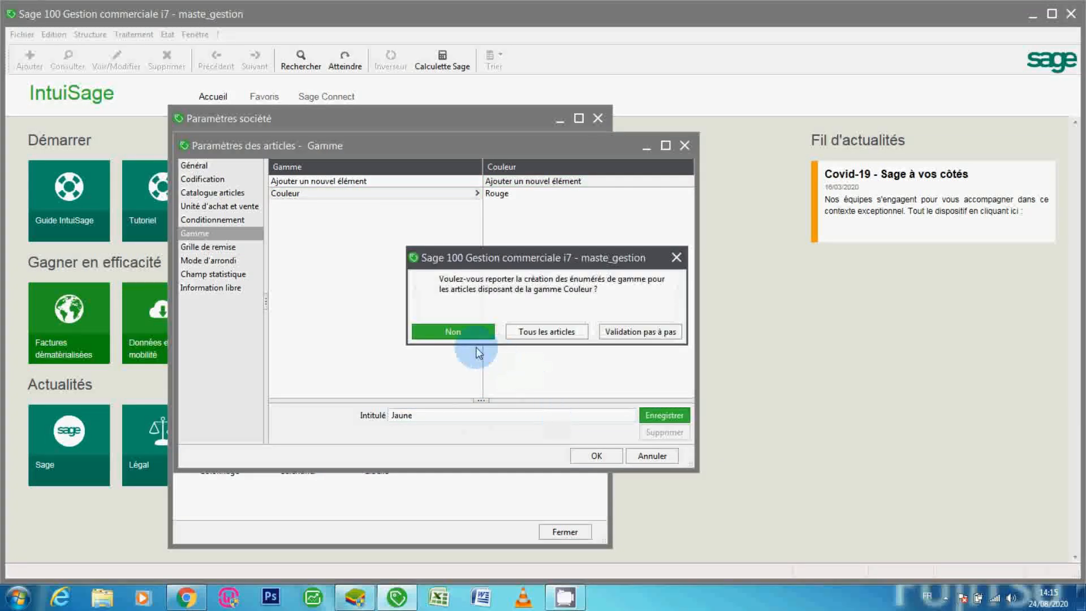
click(453, 331)
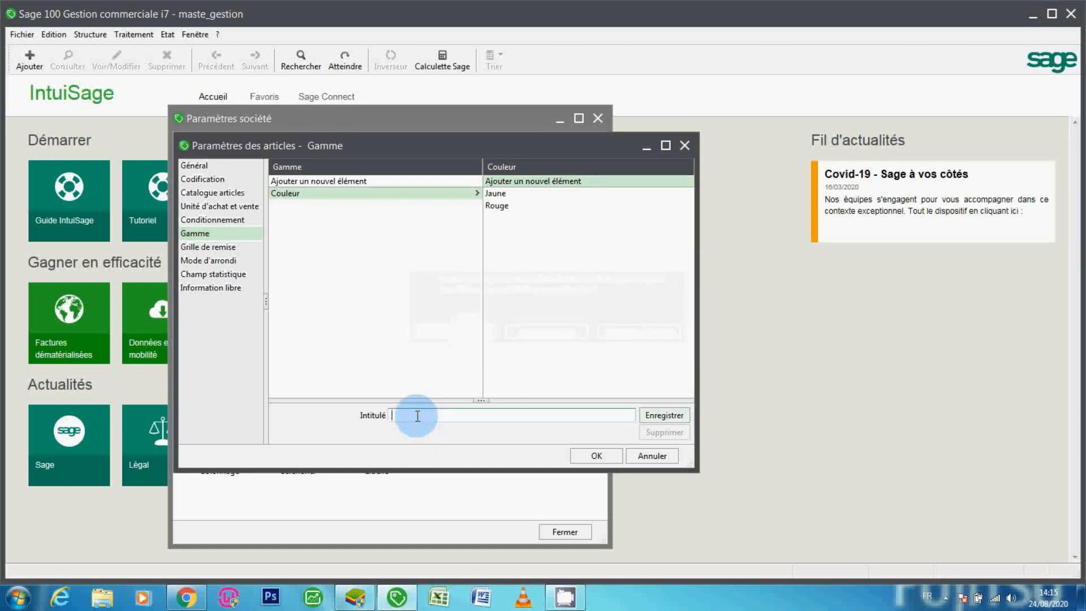
text(Verte)
click(657, 415)
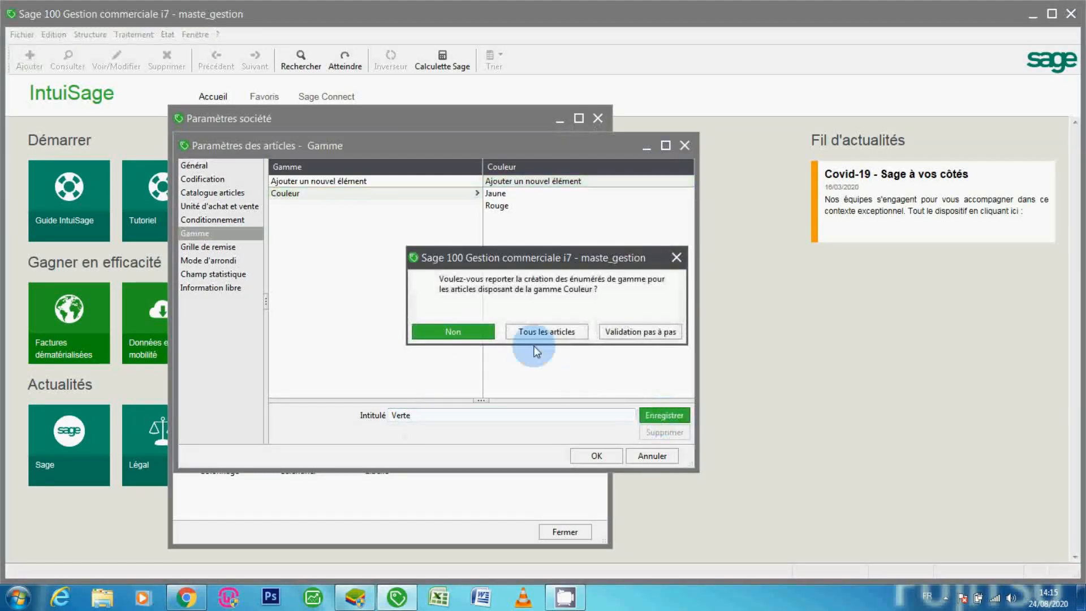
click(463, 331)
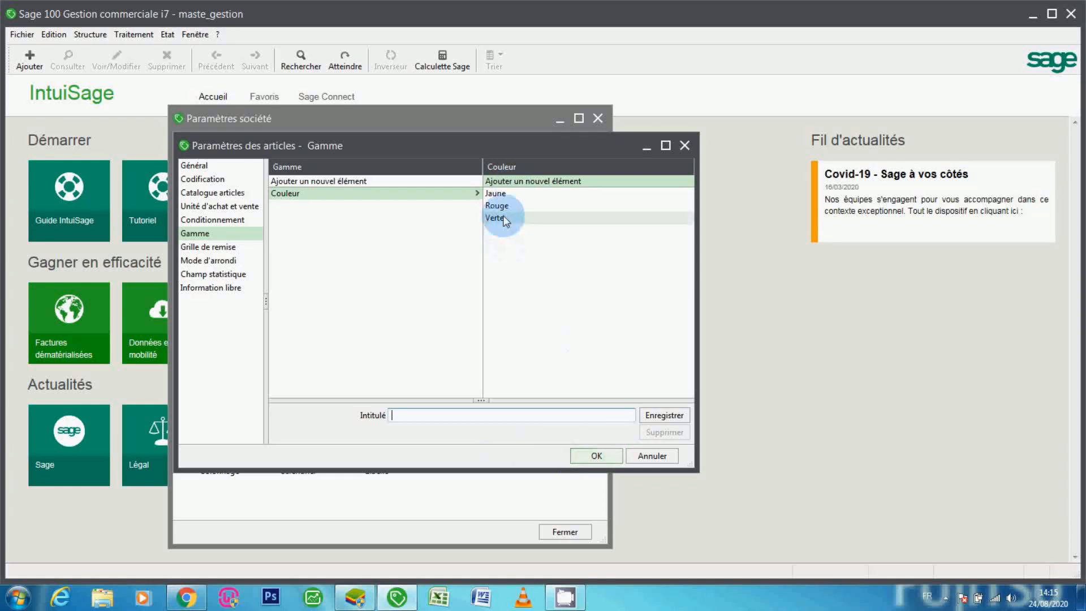
click(595, 456)
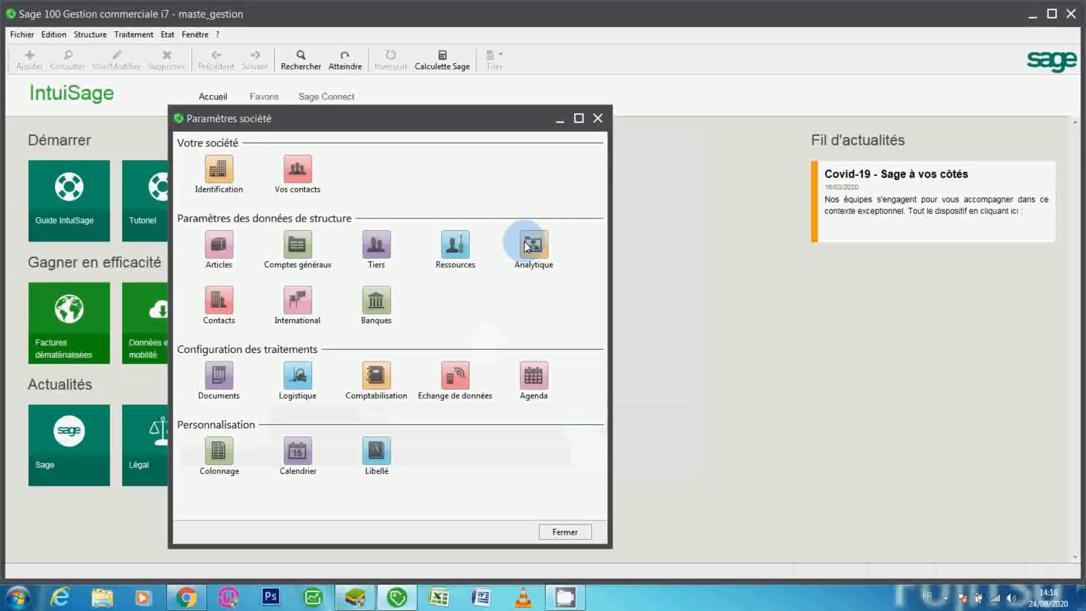
click(598, 119)
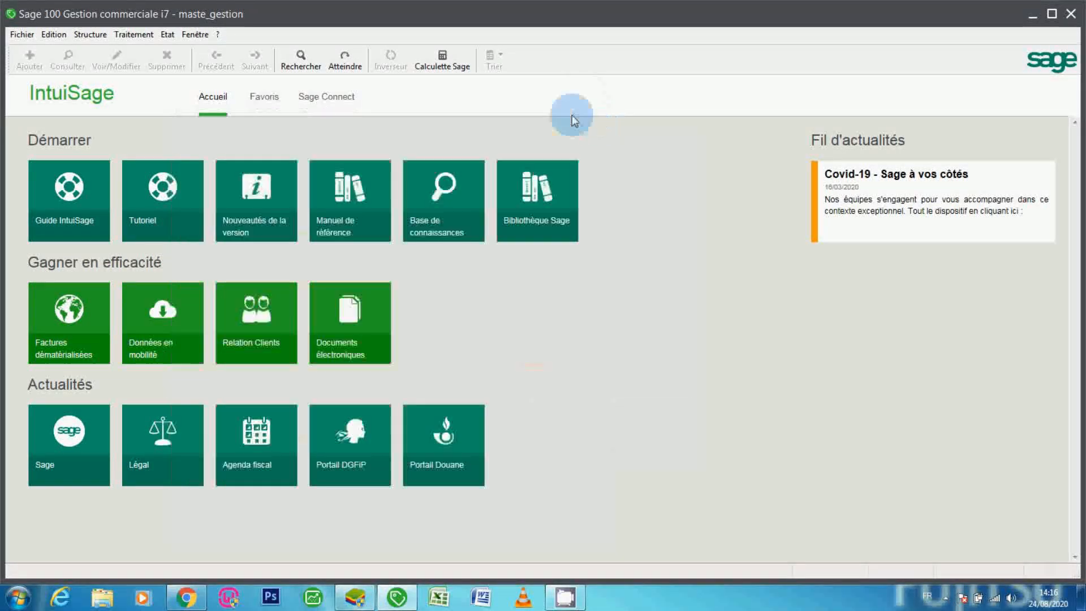
Open the company's article list and start a blank article record
click(90, 35)
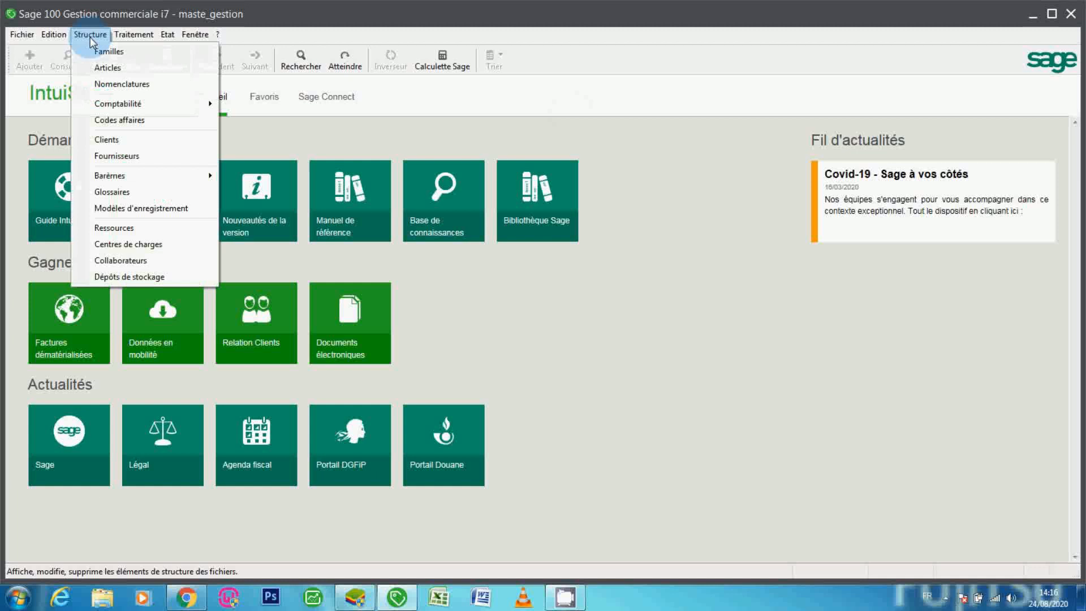
click(107, 68)
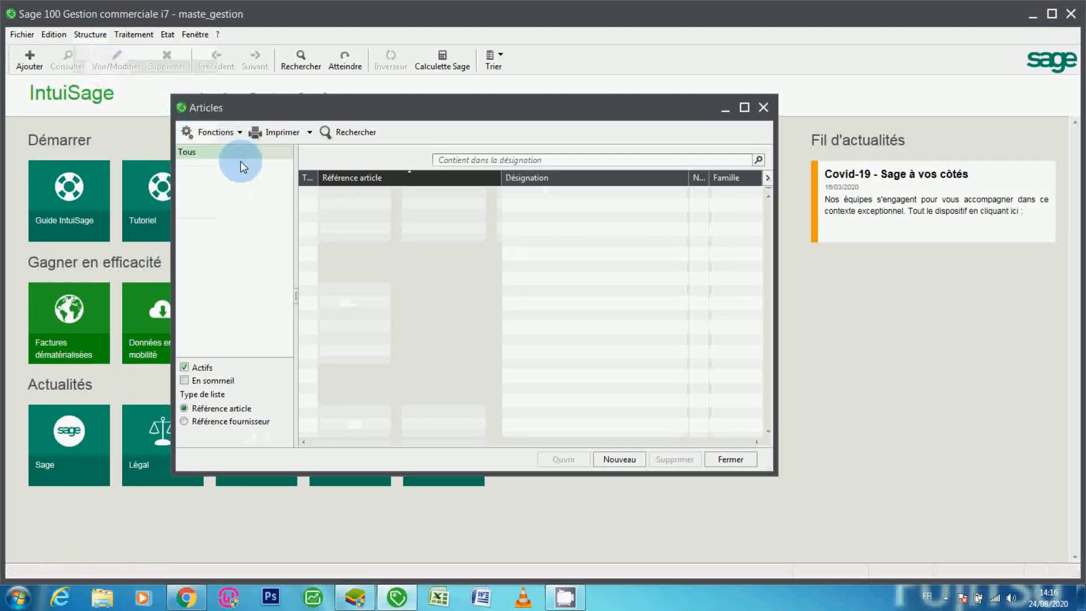
click(619, 459)
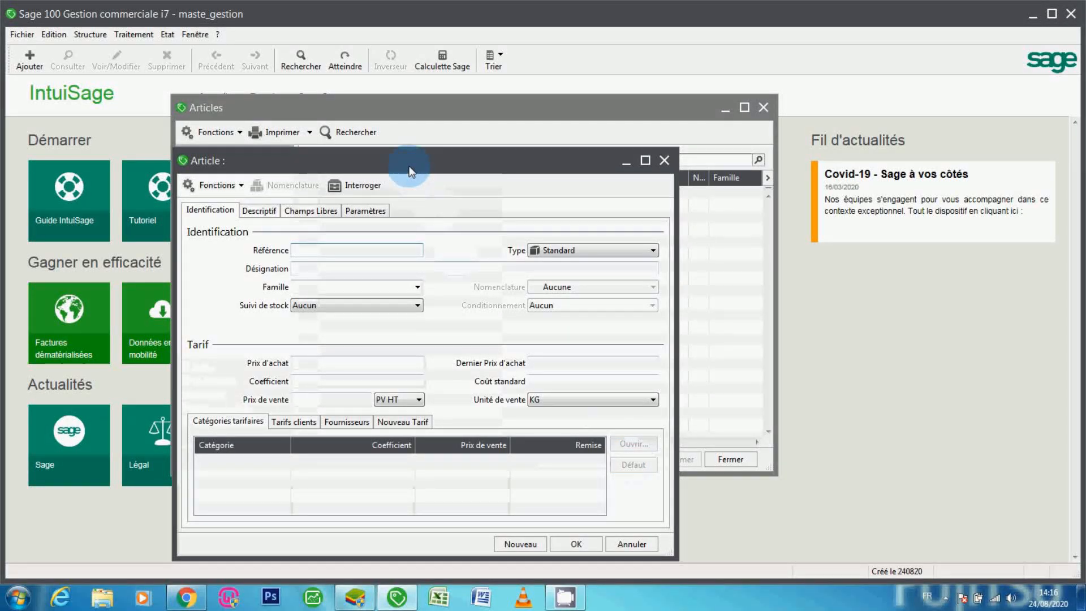
drag(410, 170, 600, 219)
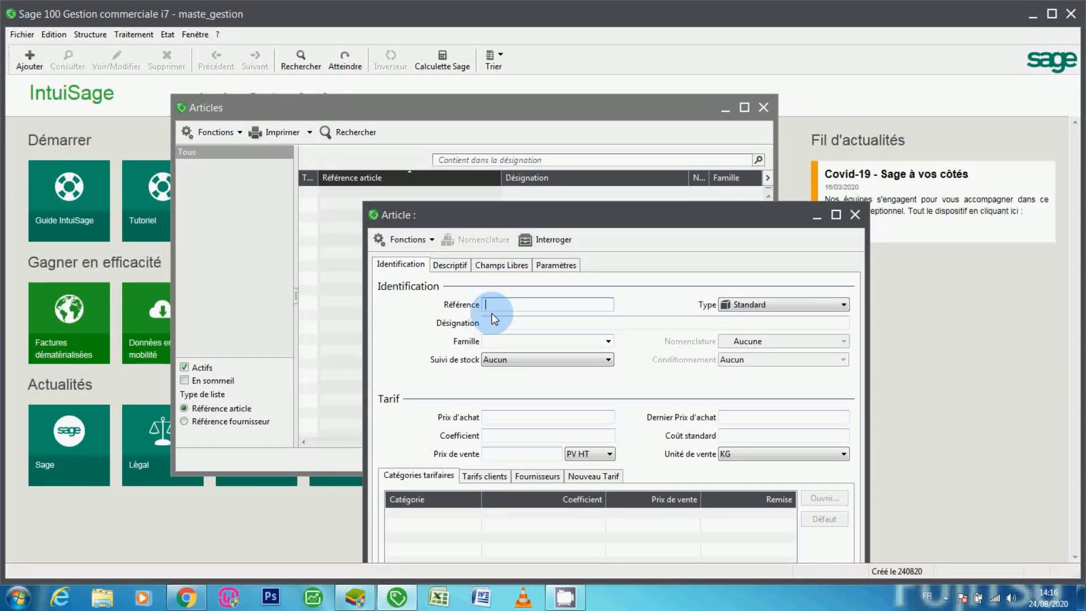
Fill in the new article with reference CH, designation CHEMISE and family VET Vêtement
text(1)
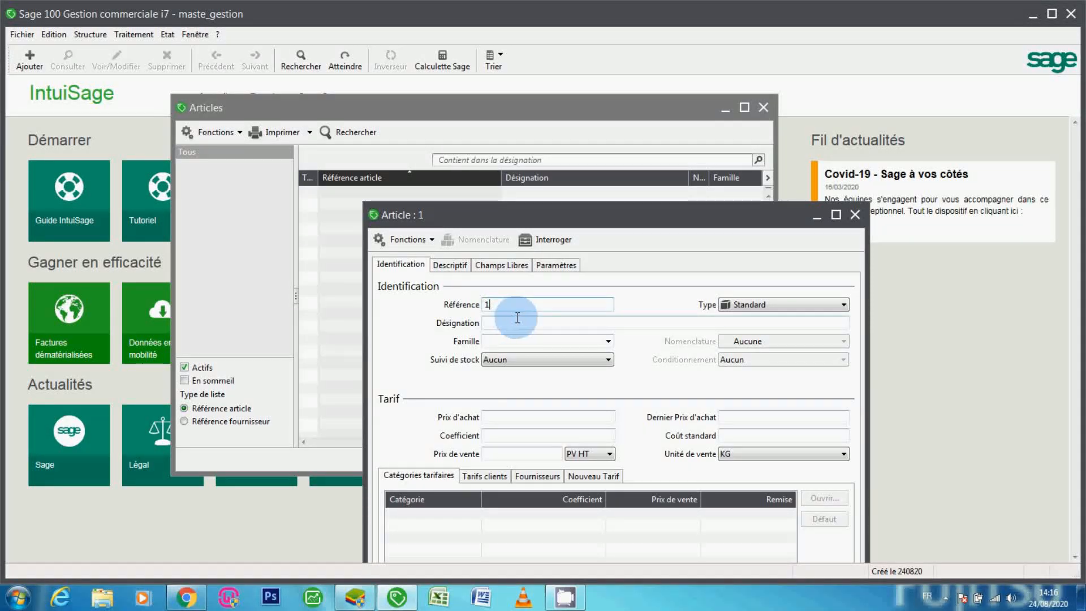
key(BackSpace)
text(J)
key(BackSpace)
text(CH)
click(509, 324)
text(H)
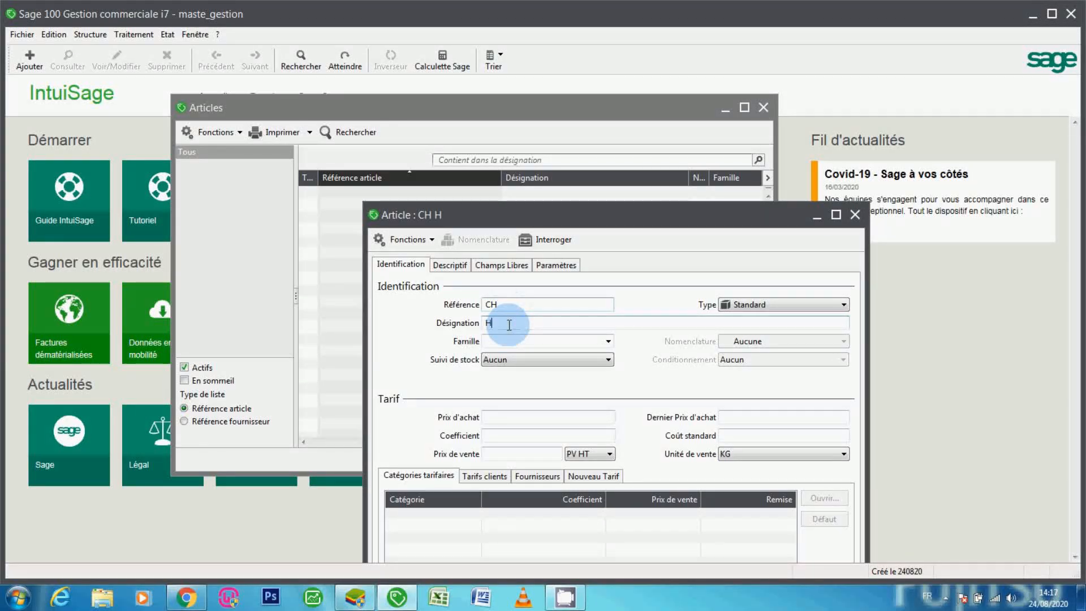
key(BackSpace)
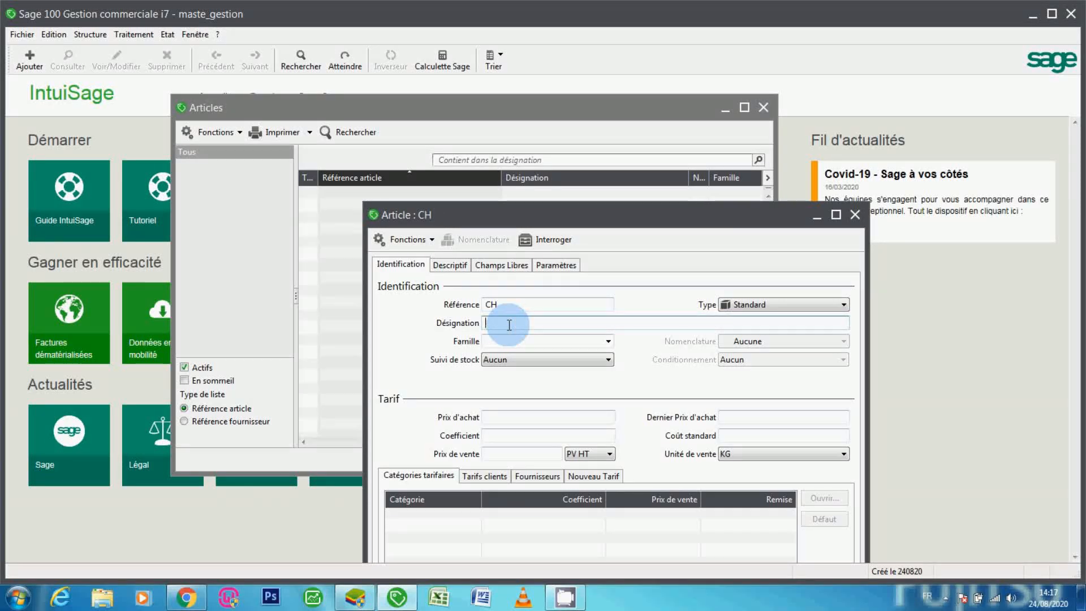
text(CHEMISE)
click(607, 341)
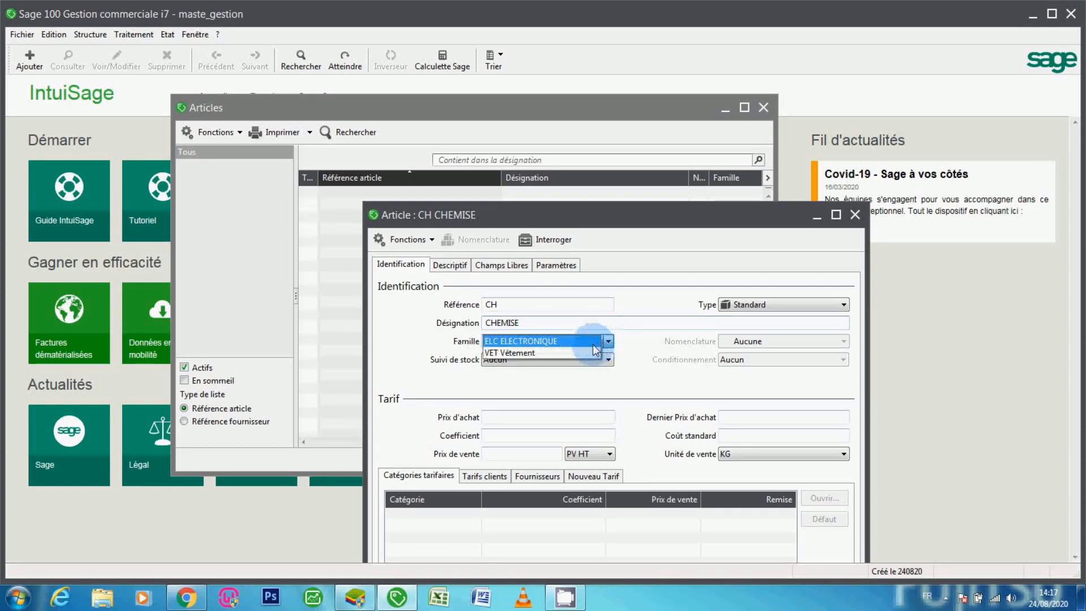
click(582, 352)
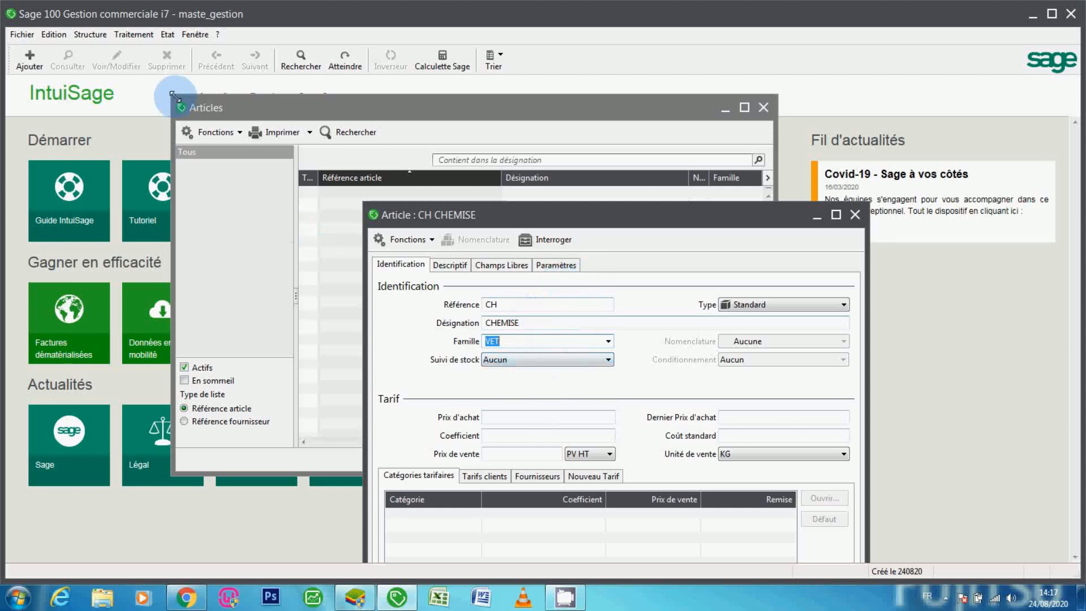
Examine the VET Vêtement family's record in the article families, including its stock tracking options
click(100, 35)
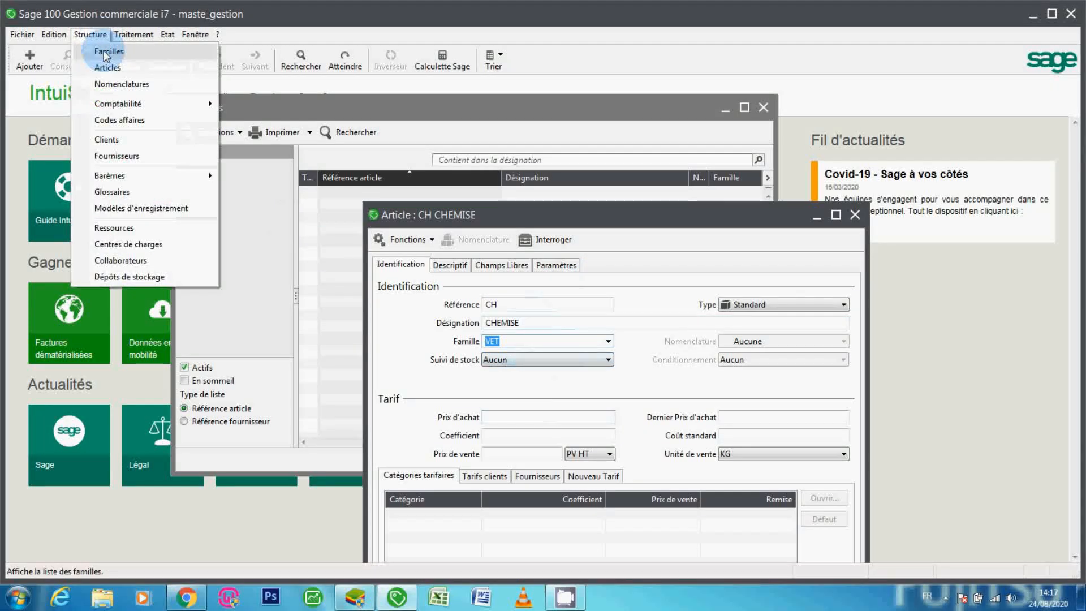
click(103, 52)
double_click(487, 298)
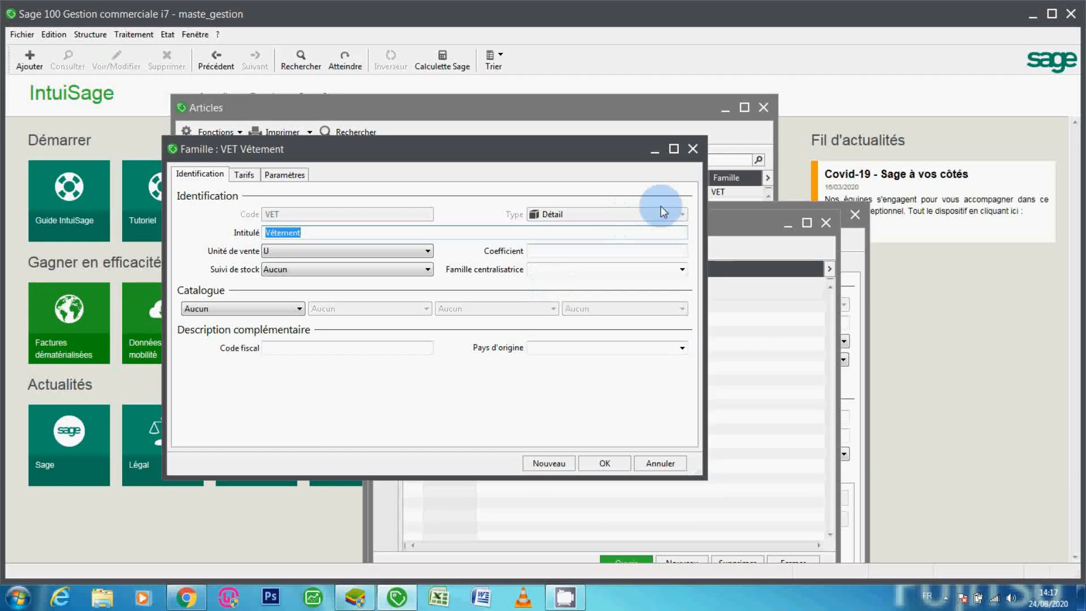
click(693, 149)
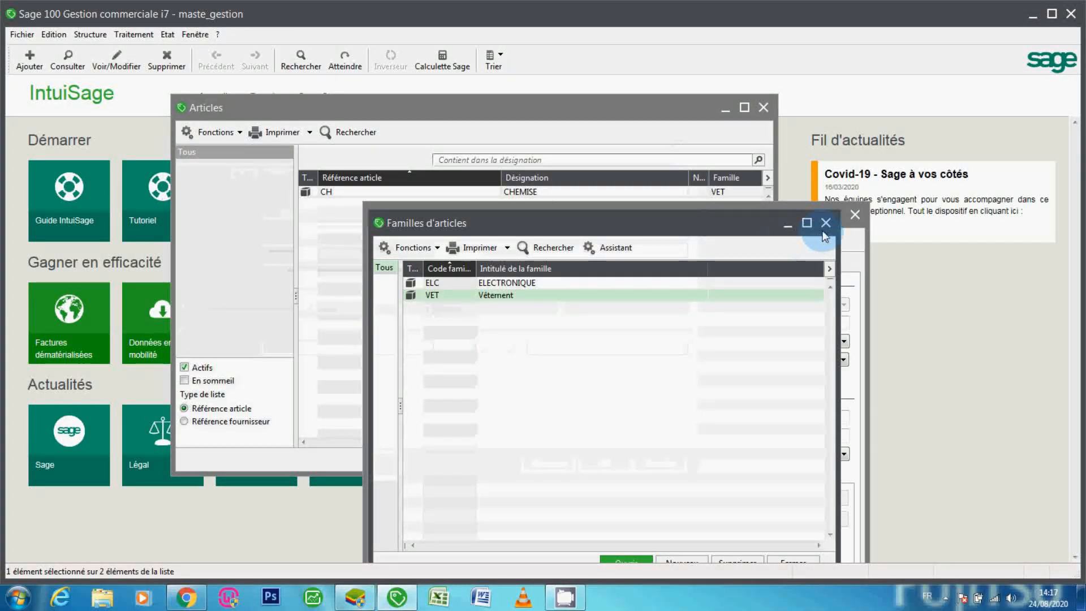
double_click(585, 296)
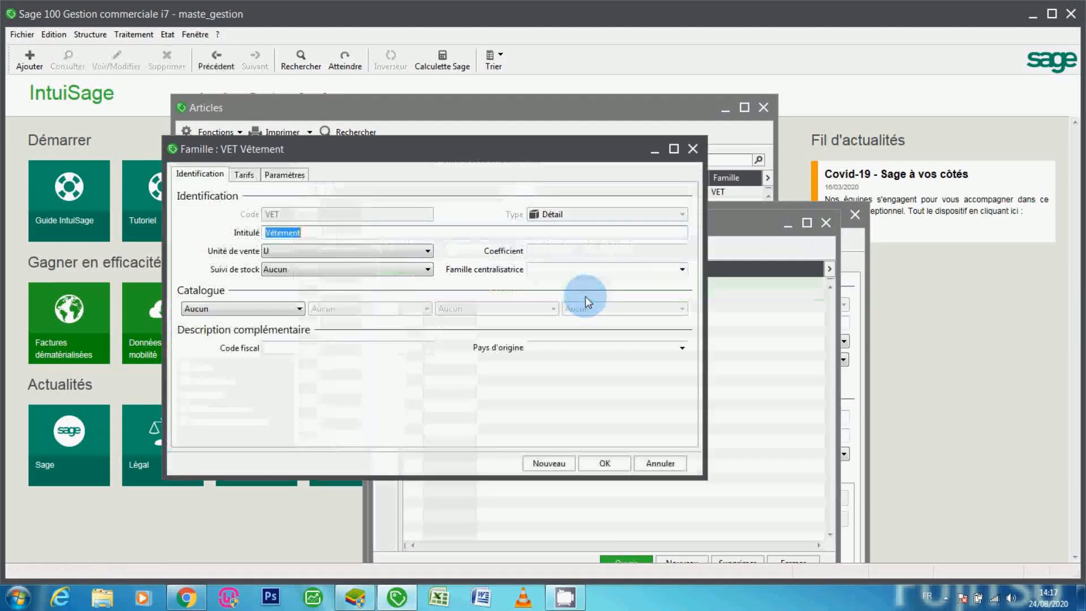
click(286, 270)
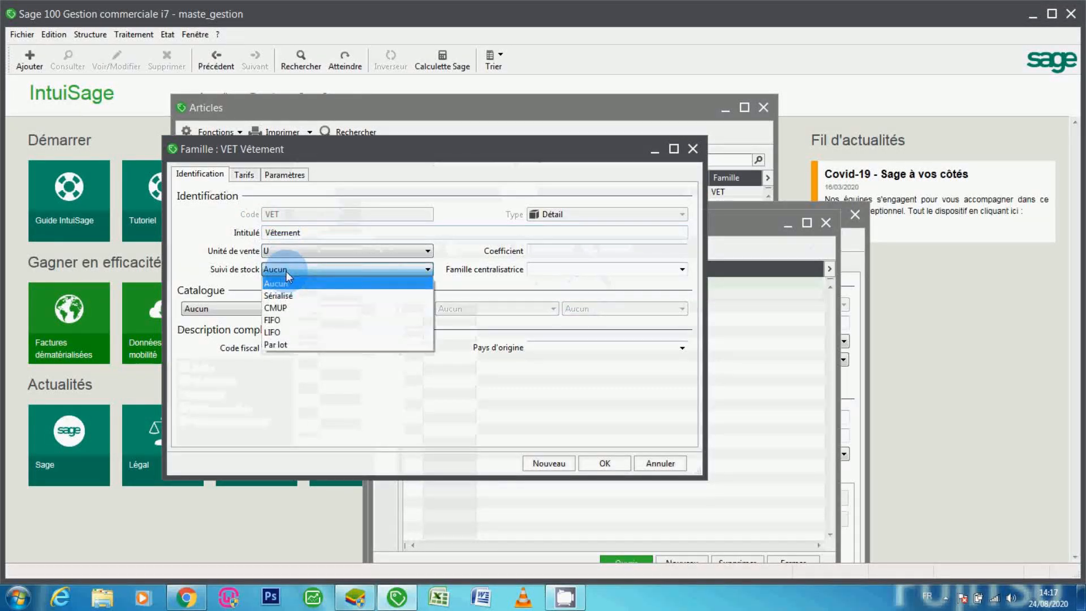
click(687, 154)
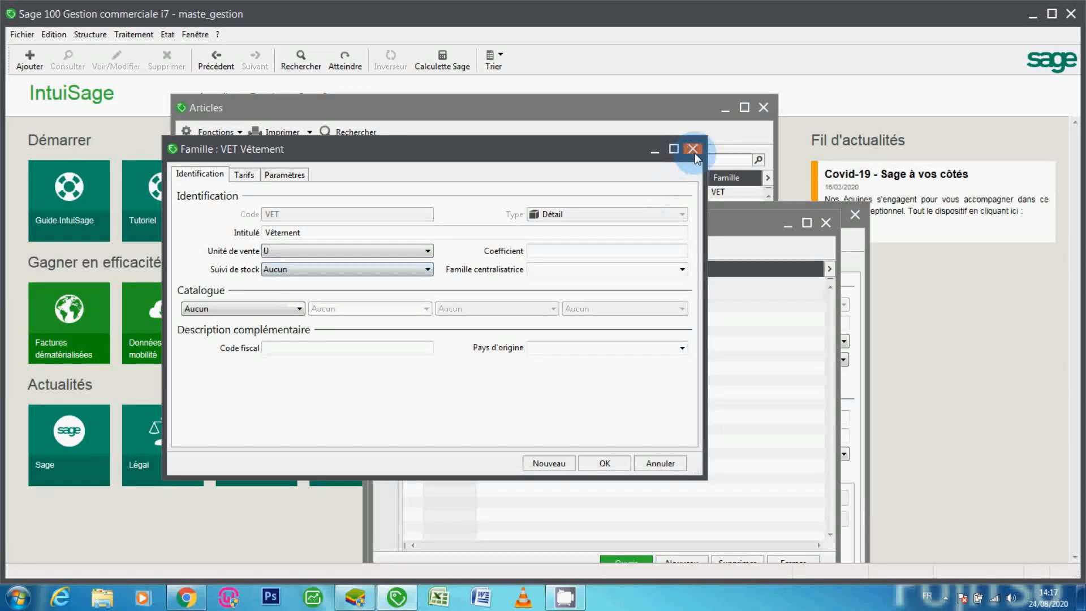
click(694, 151)
click(826, 225)
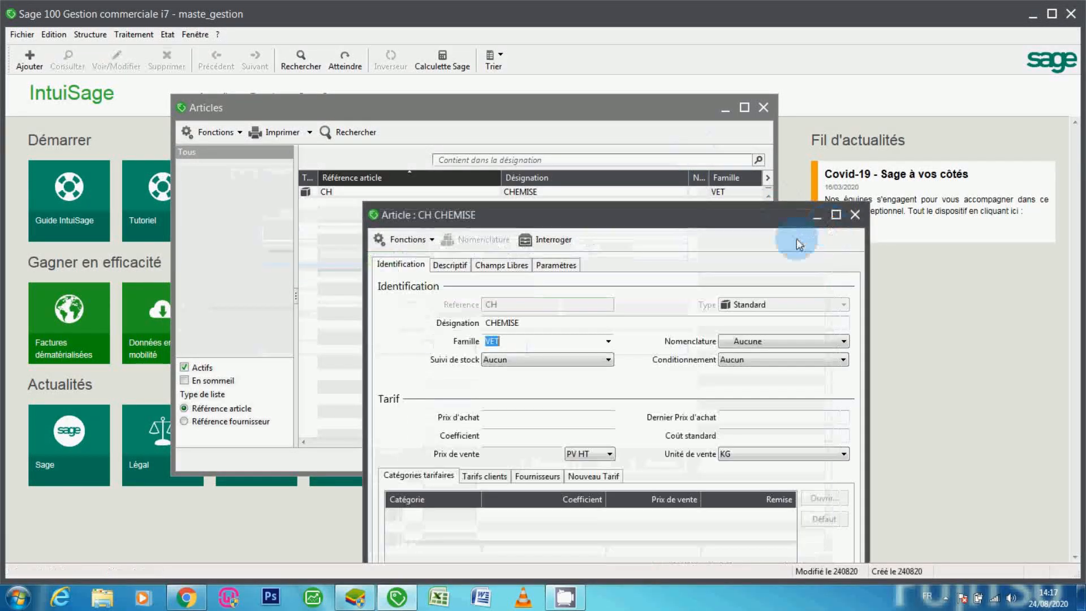
Set the CH article's stock tracking to CMUP and close its record
click(526, 361)
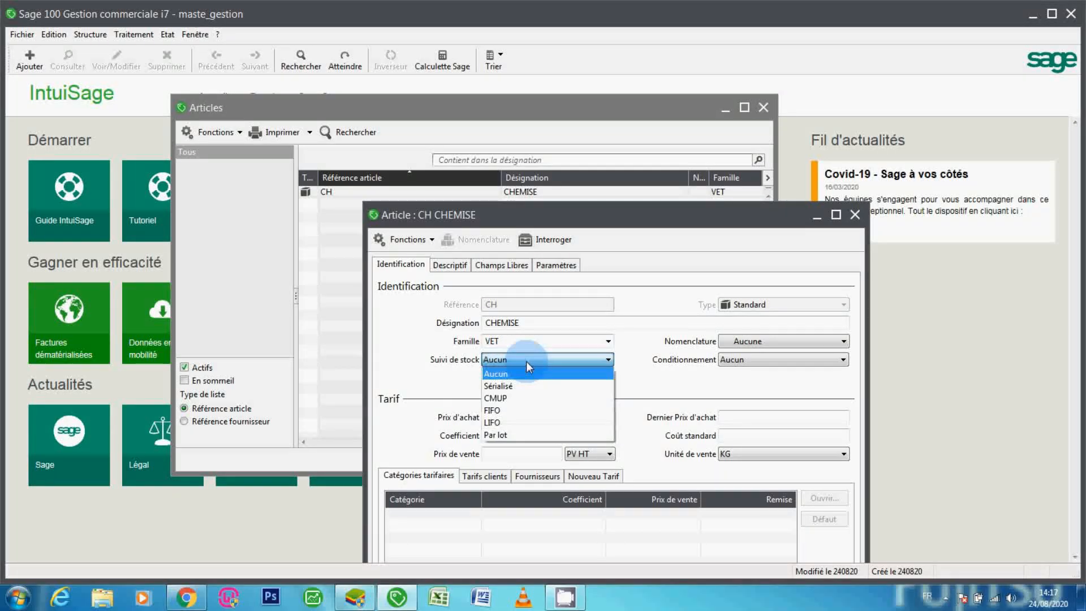
click(517, 397)
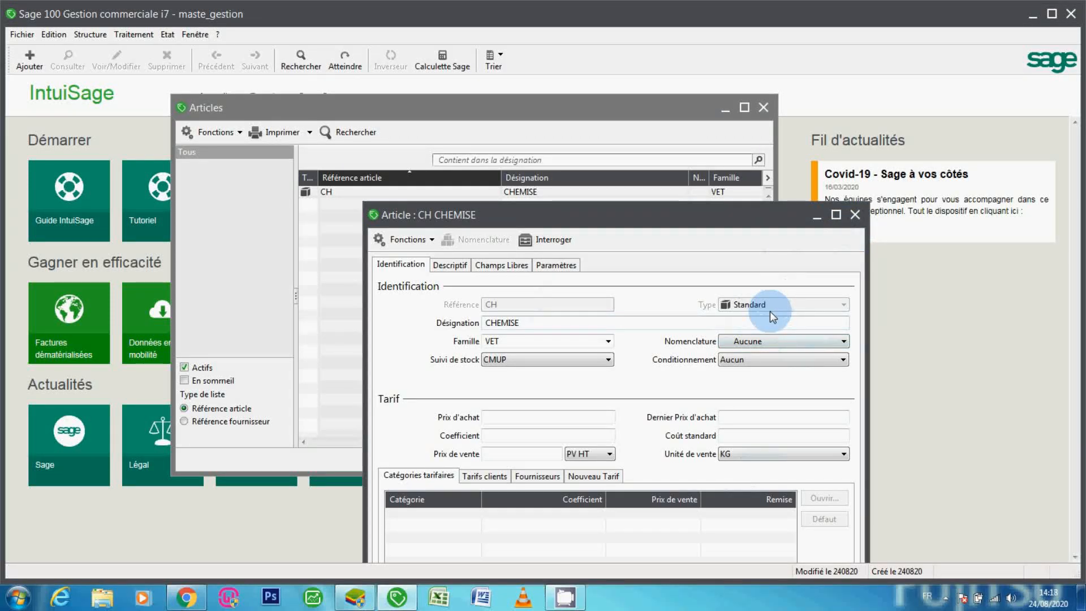
click(855, 215)
Delete the CH CHEMISE article from the article list
right_click(542, 192)
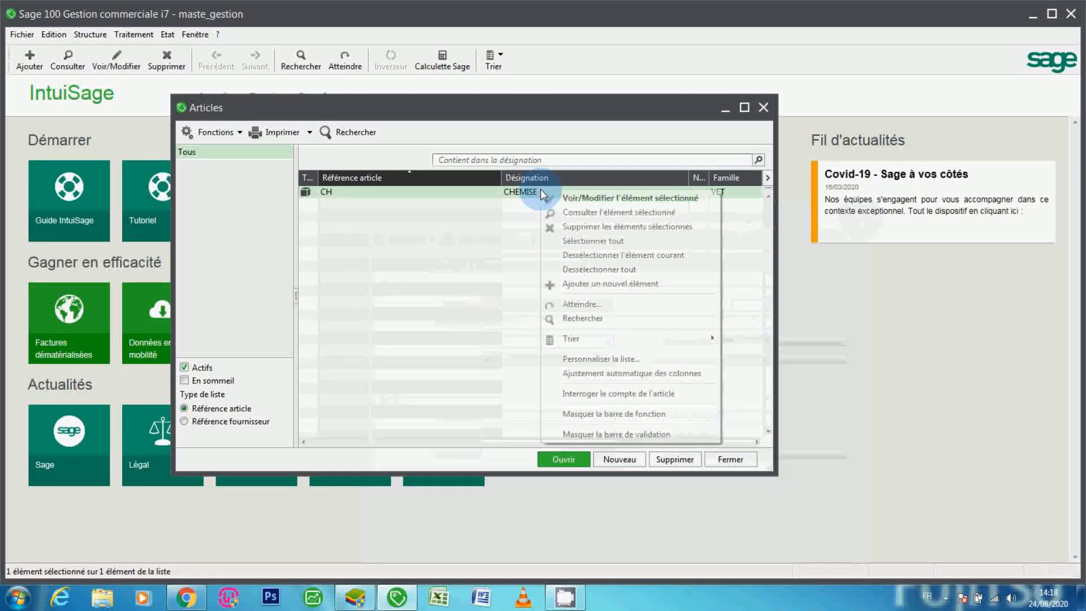
click(455, 193)
click(680, 456)
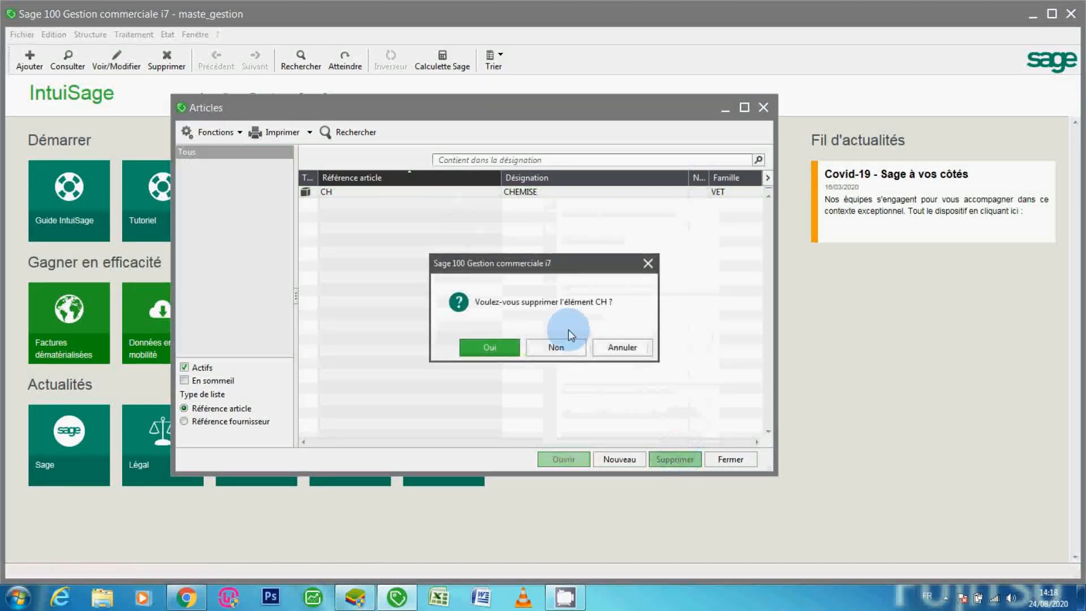
click(495, 351)
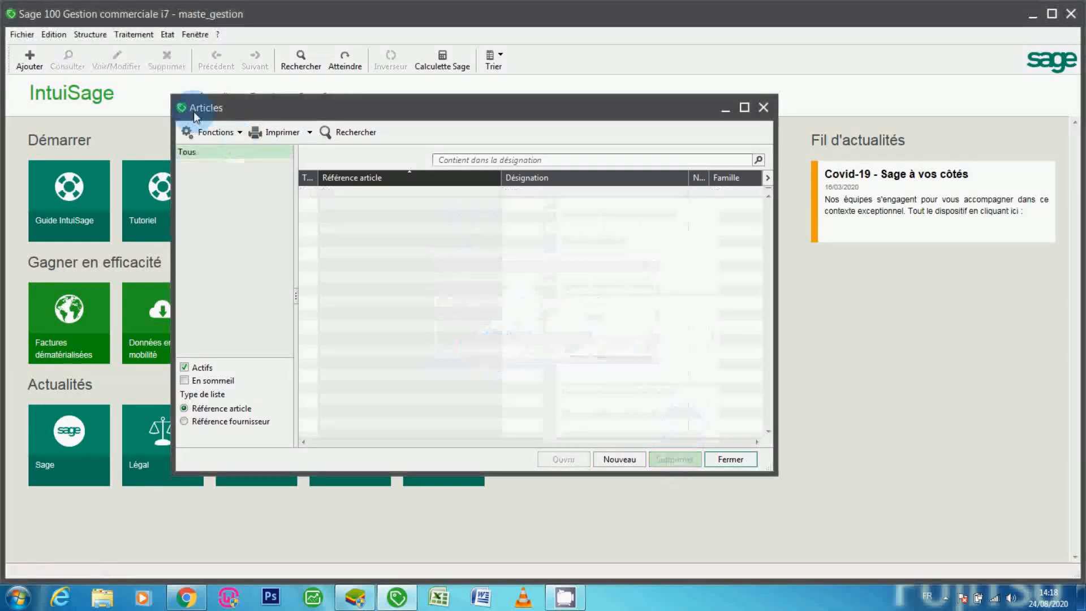
Create a new article with reference CH0001, designation CHEMISE and type Gamme, using Couleur as its first gamme
click(29, 59)
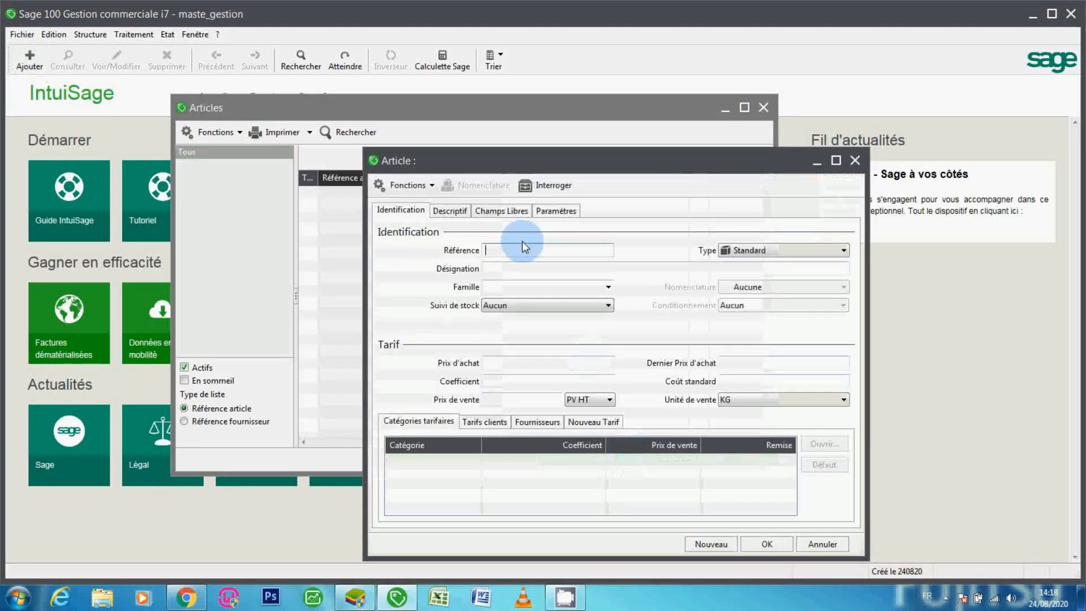
click(520, 245)
text(CH)
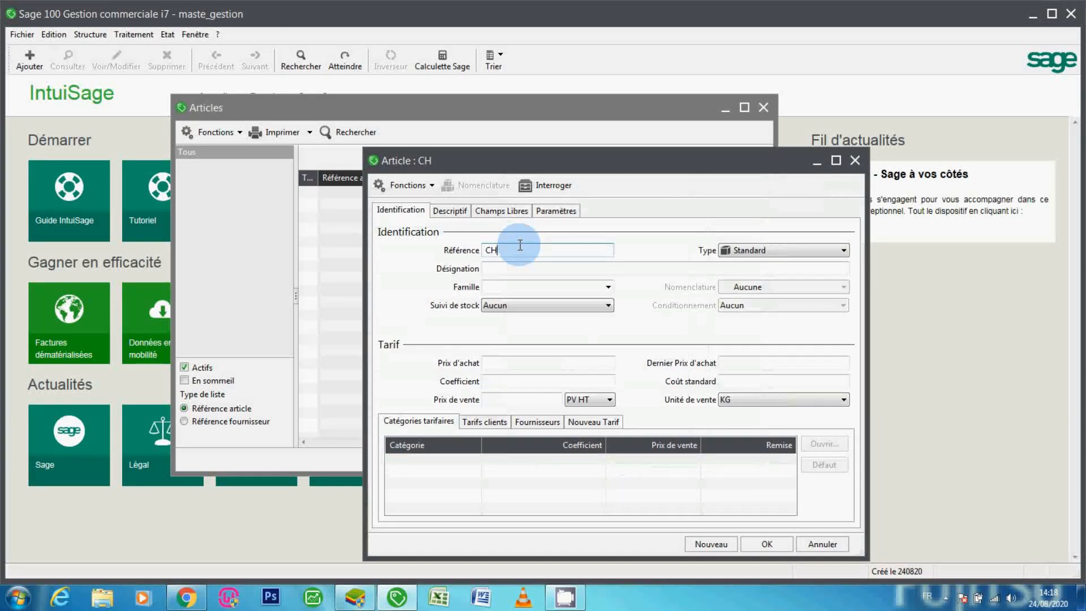
text(0001)
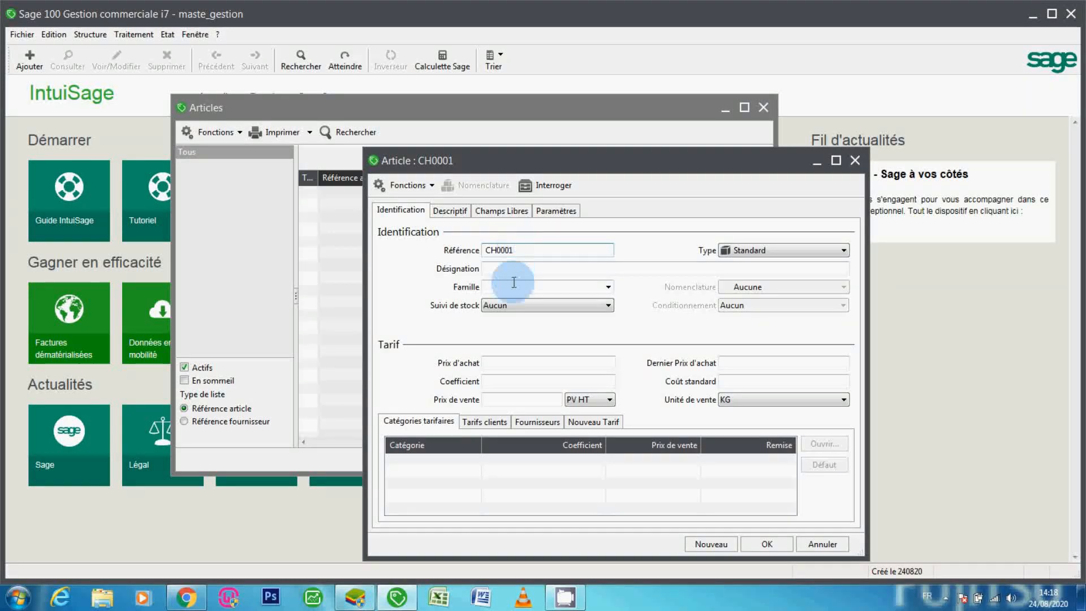
click(507, 270)
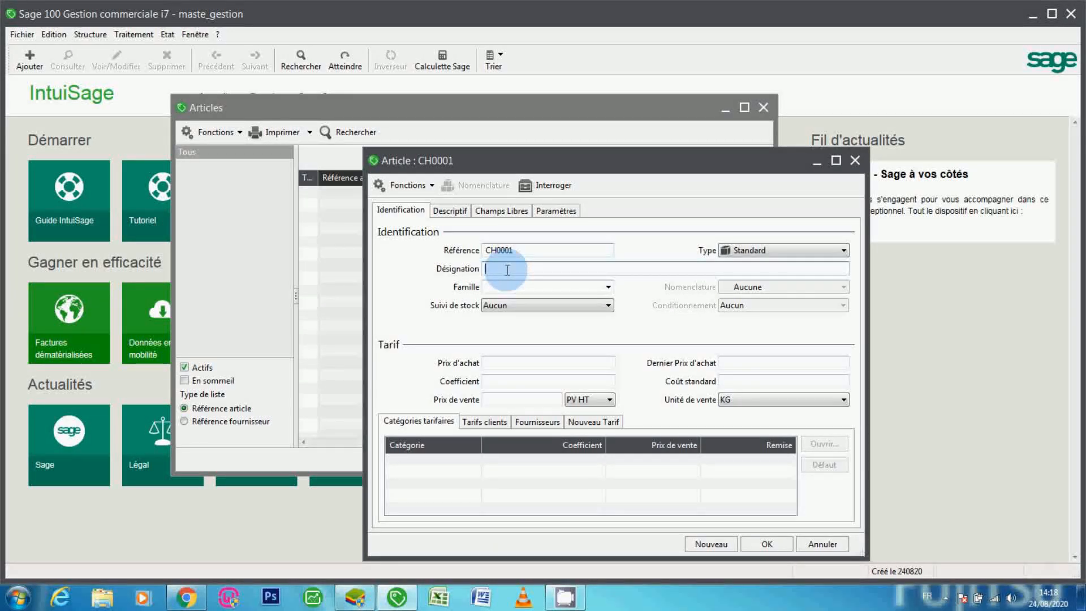
text(CHEMISE)
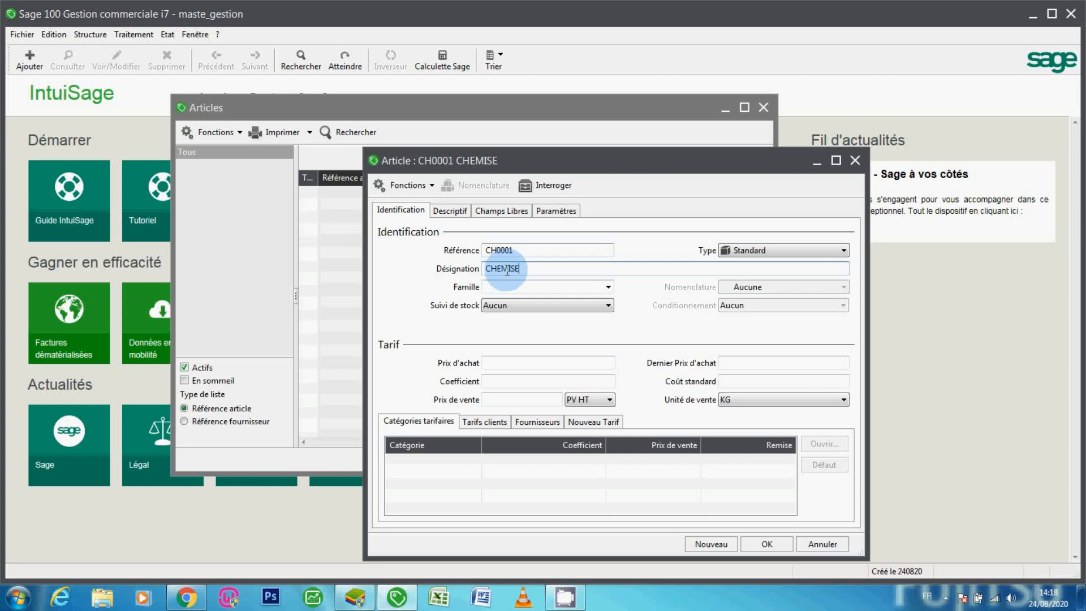
click(787, 249)
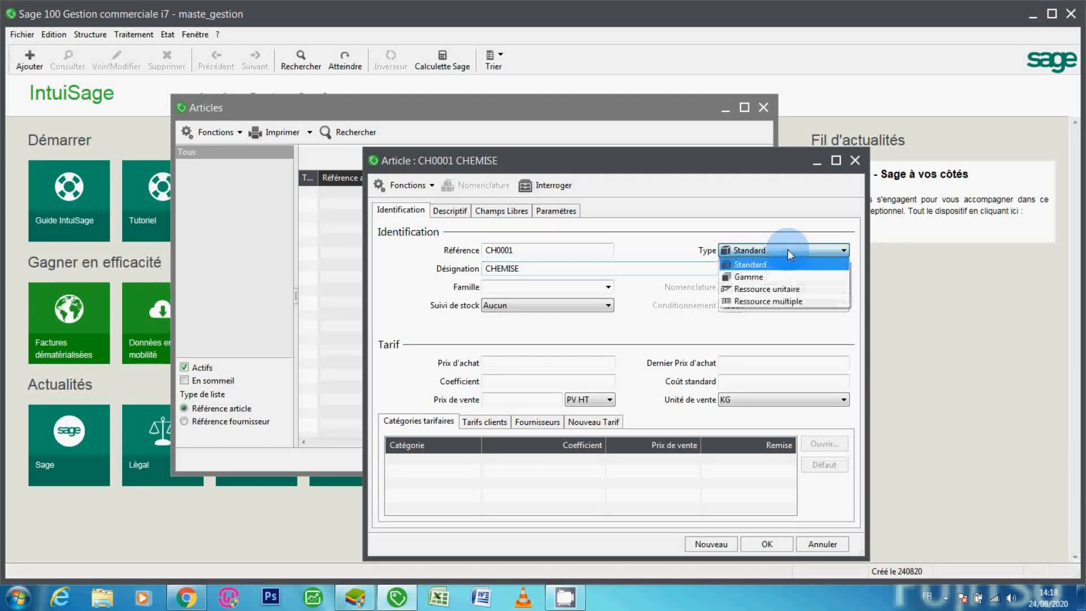
click(749, 277)
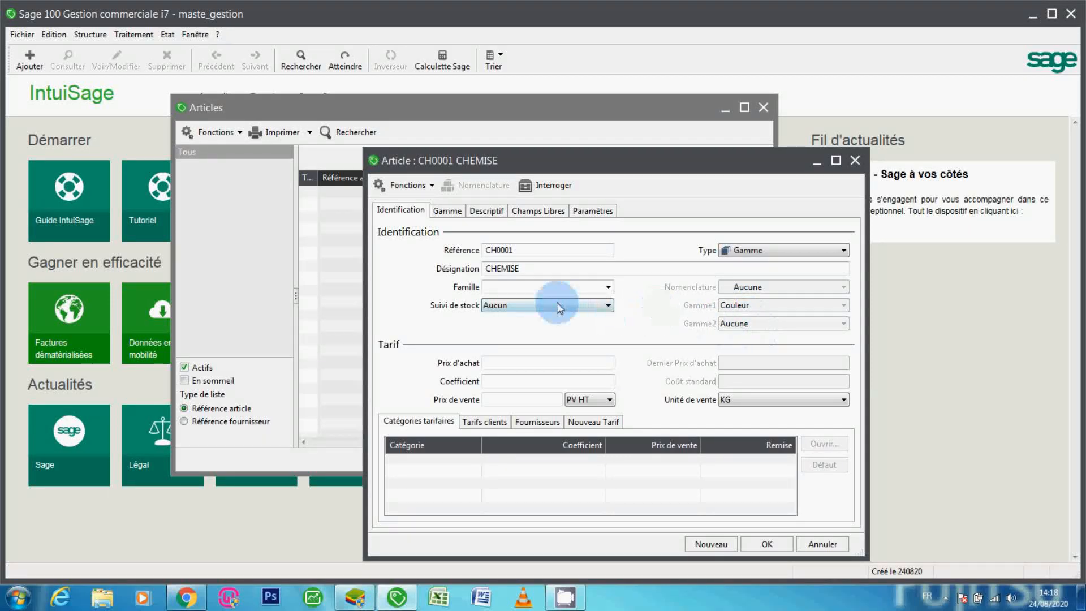
Assign the CH0001 article to the VET Vêtement family and set its stock tracking to CMUP
click(608, 287)
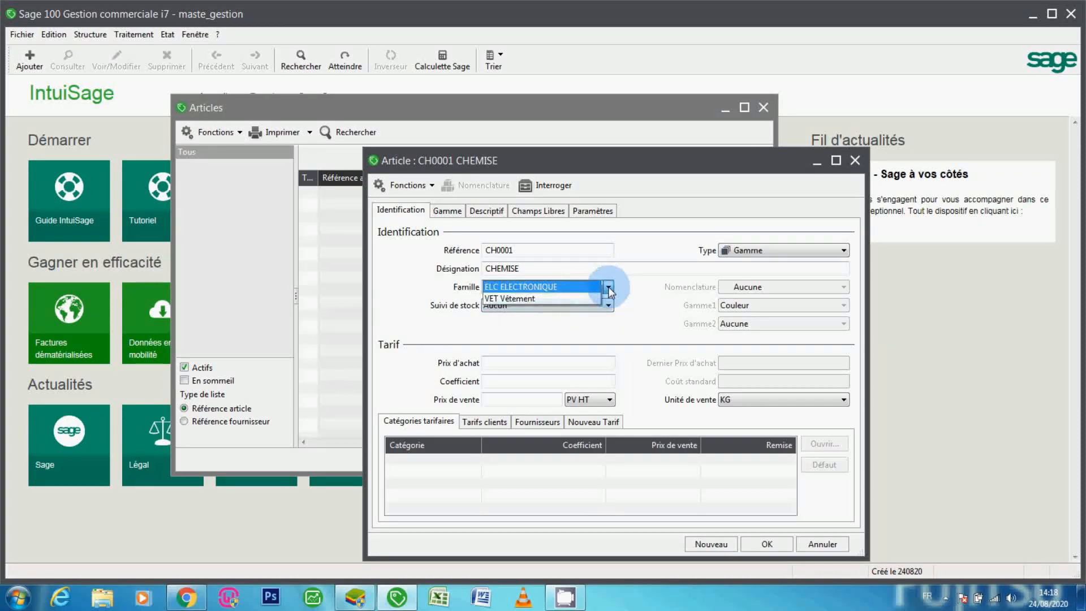
click(588, 298)
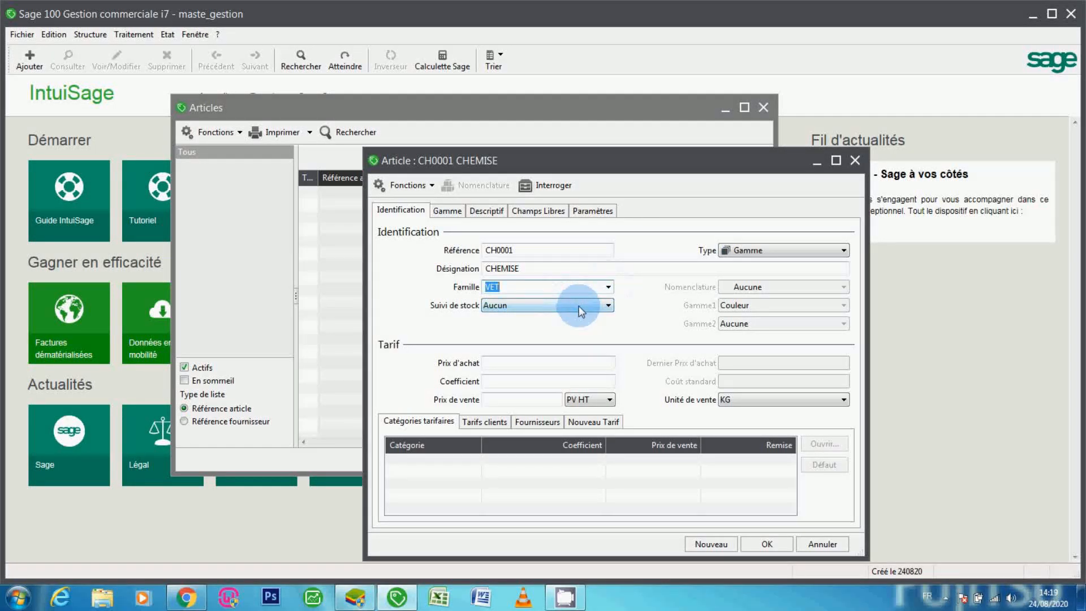
click(578, 305)
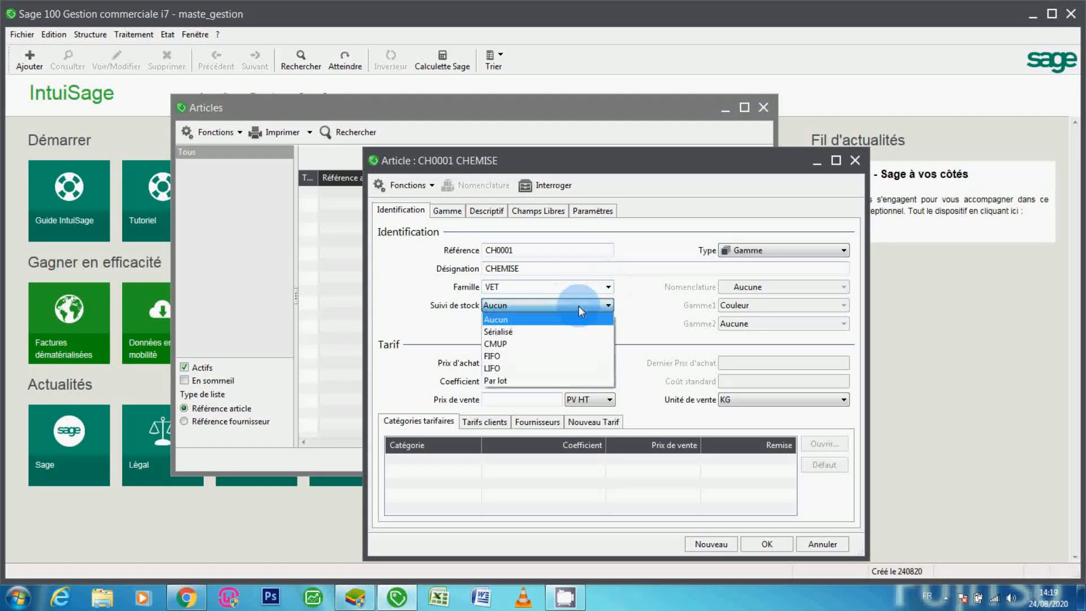
click(525, 344)
click(510, 252)
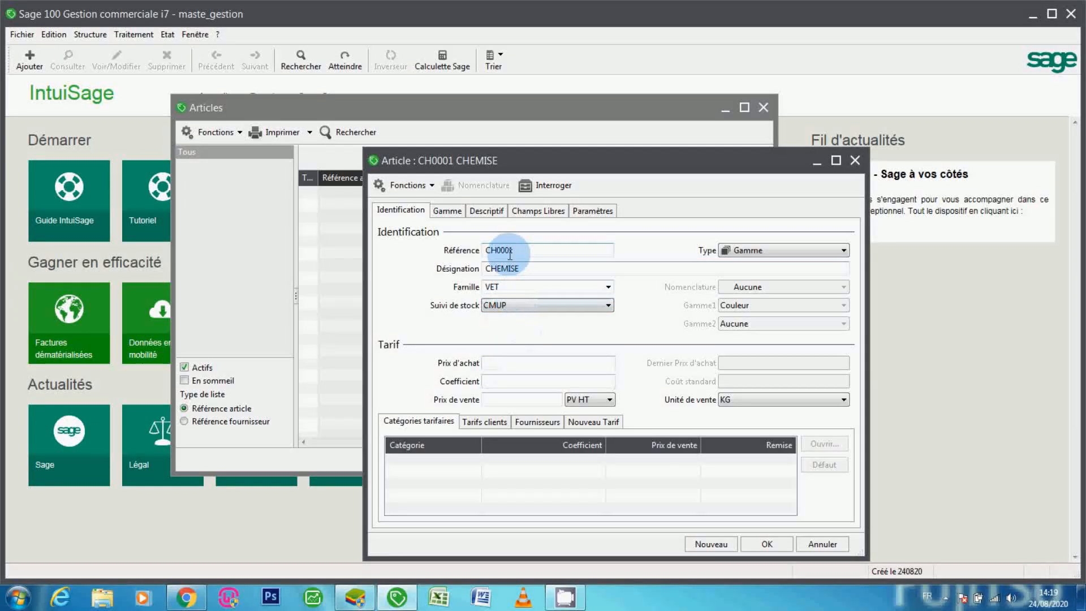
Review the CH0001 article's Couleur gamme values and open its accounting parameters
click(453, 212)
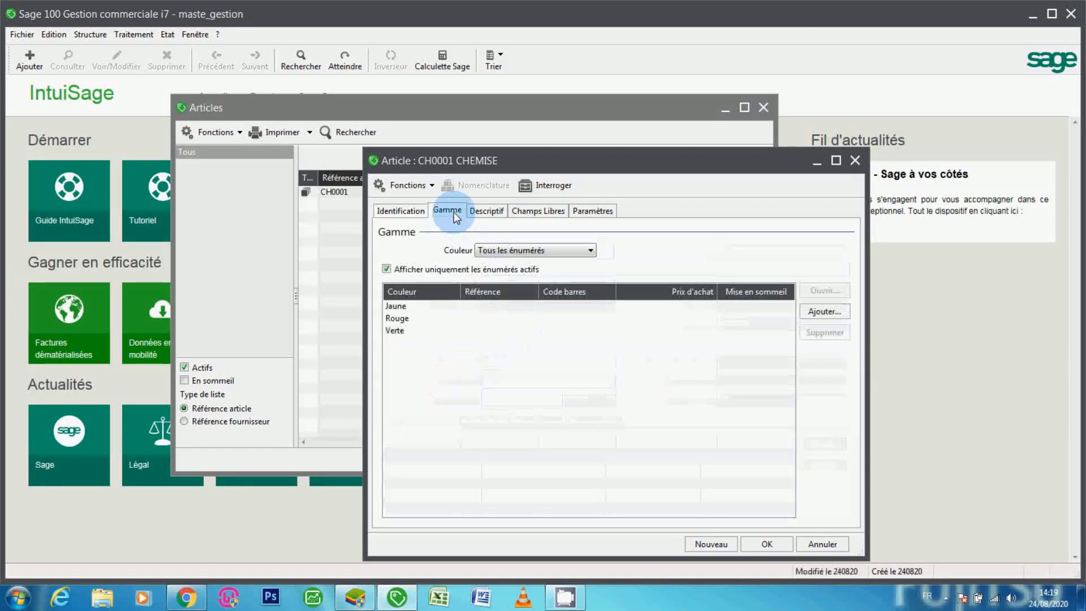
click(412, 212)
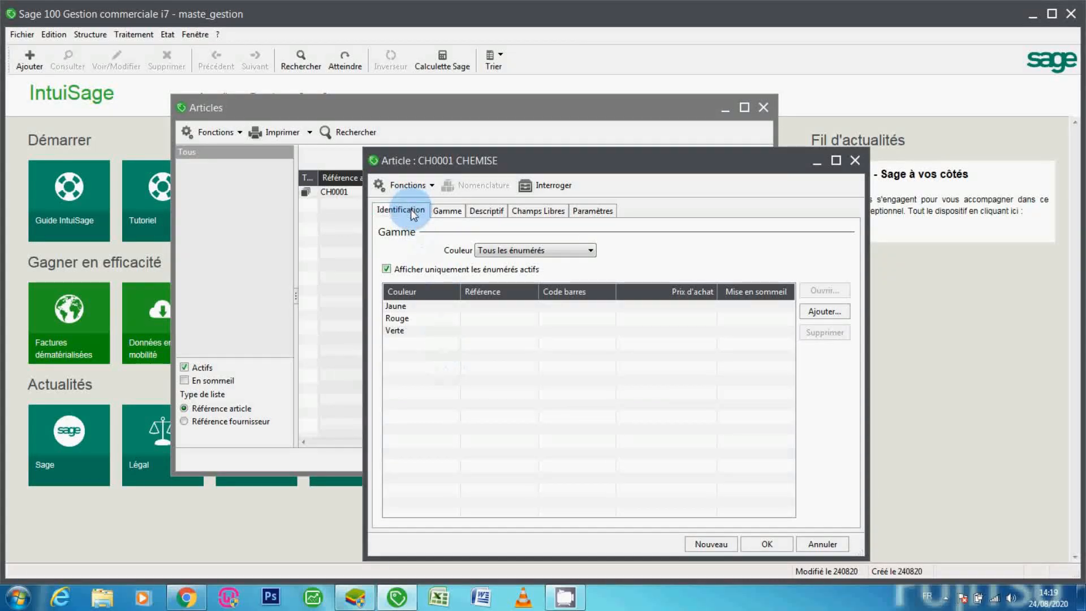
click(588, 214)
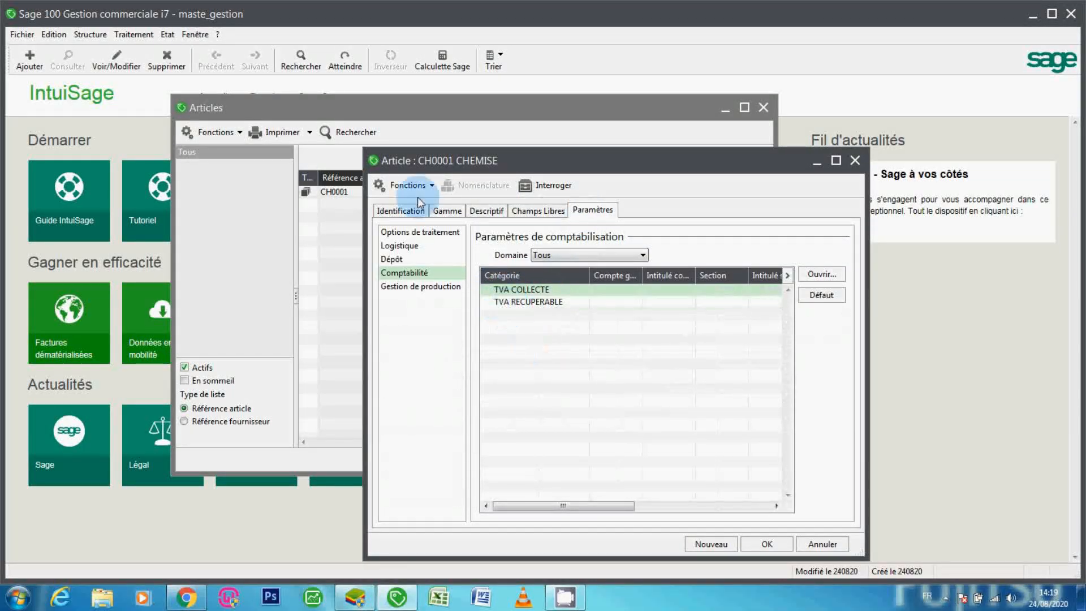
Check the identification details of the VET Vêtement family, then close it and the family list without changes
click(87, 36)
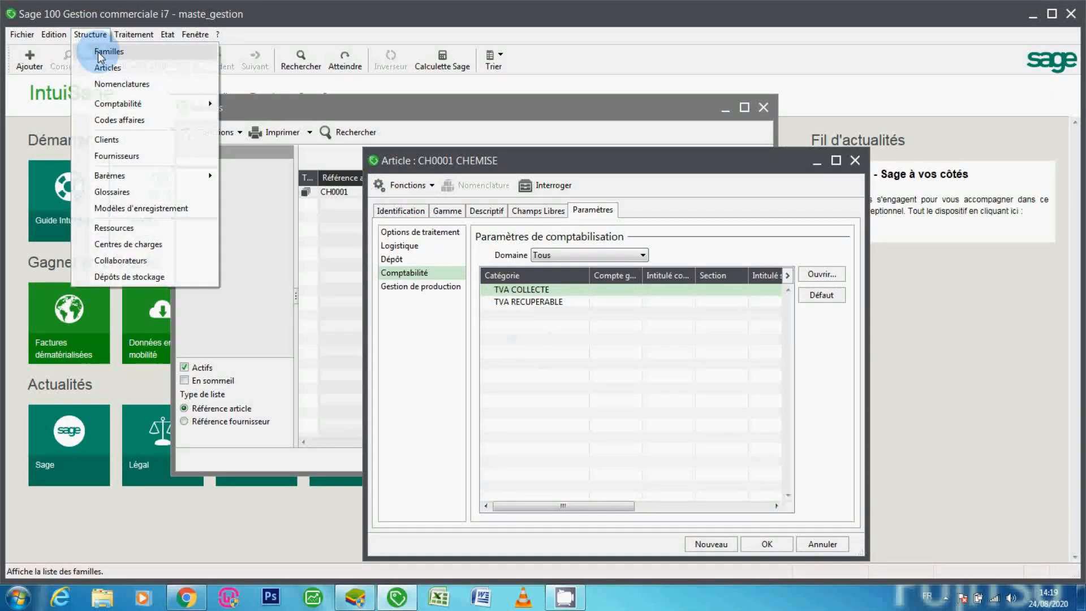
click(97, 52)
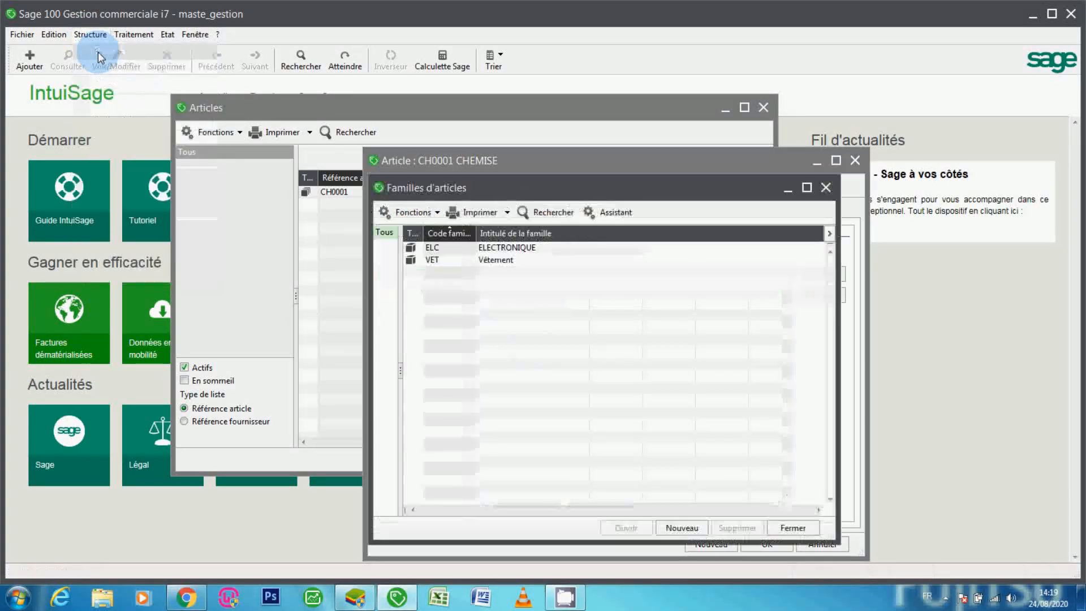
double_click(483, 262)
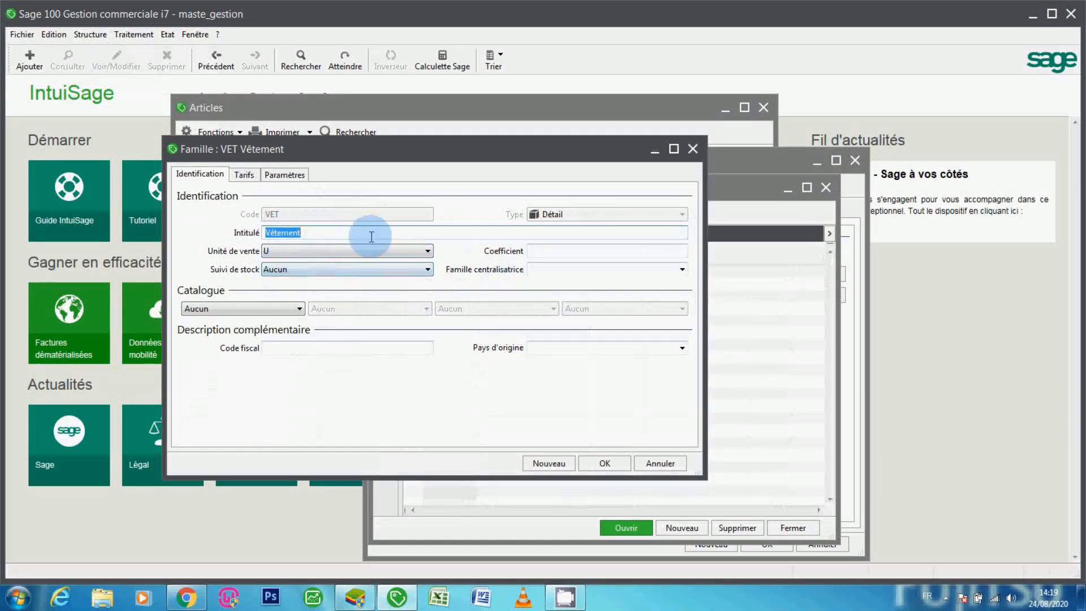
click(658, 464)
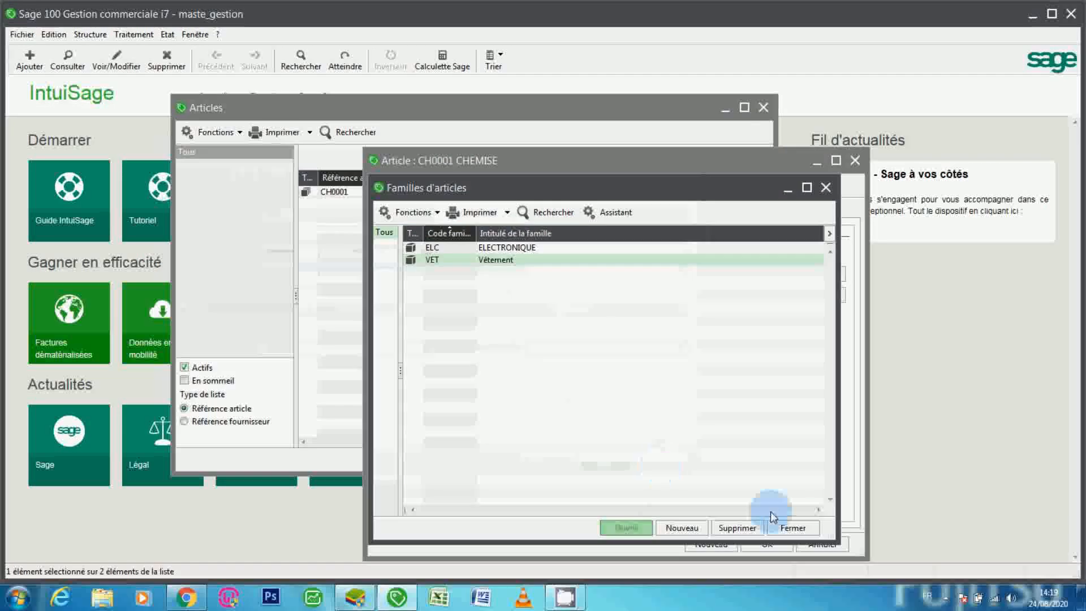
click(793, 528)
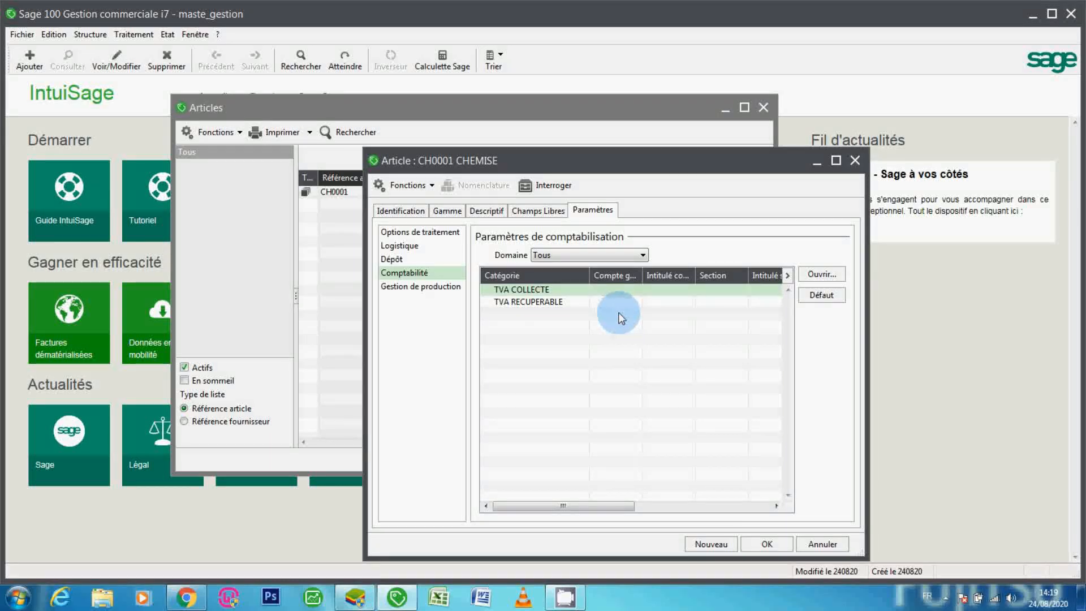
Set the CH0001 article's TVA COLLECTE category to general account 4455 with 2 TVA VENTE as its first tax code
click(617, 293)
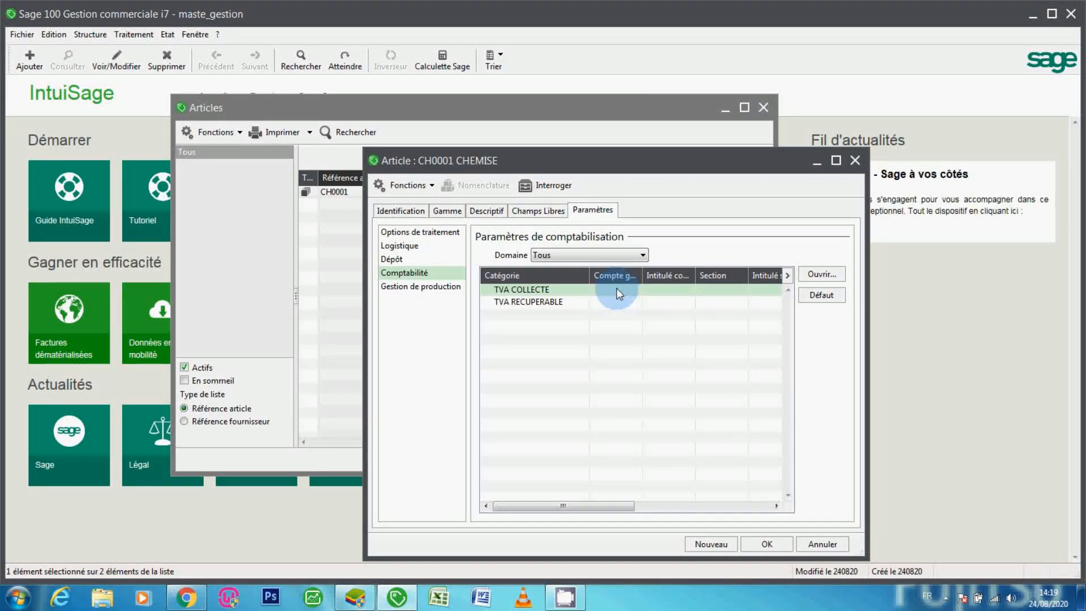
double_click(616, 287)
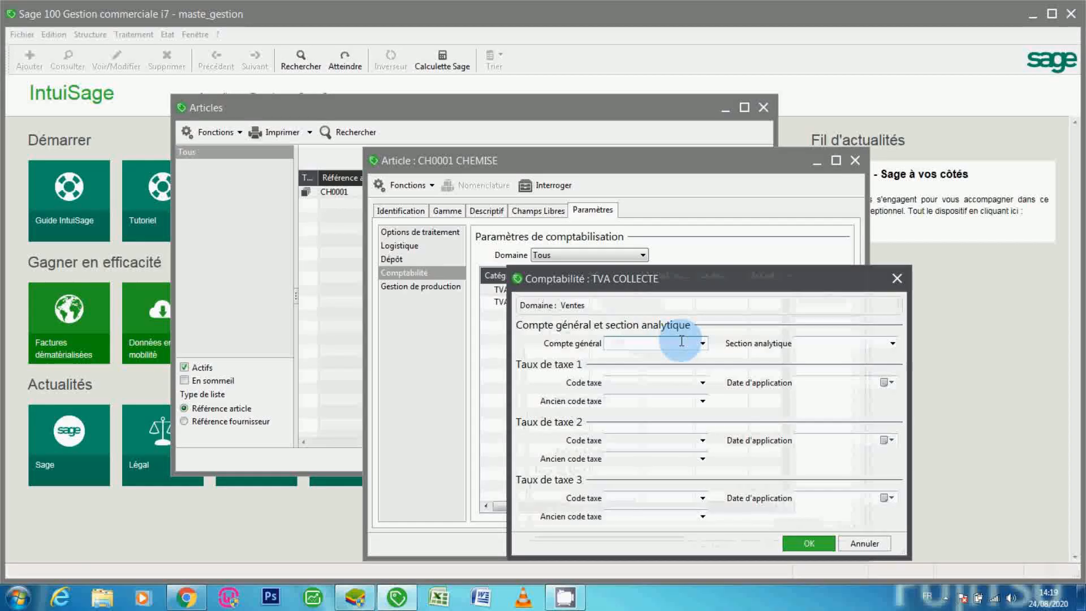
text(44)
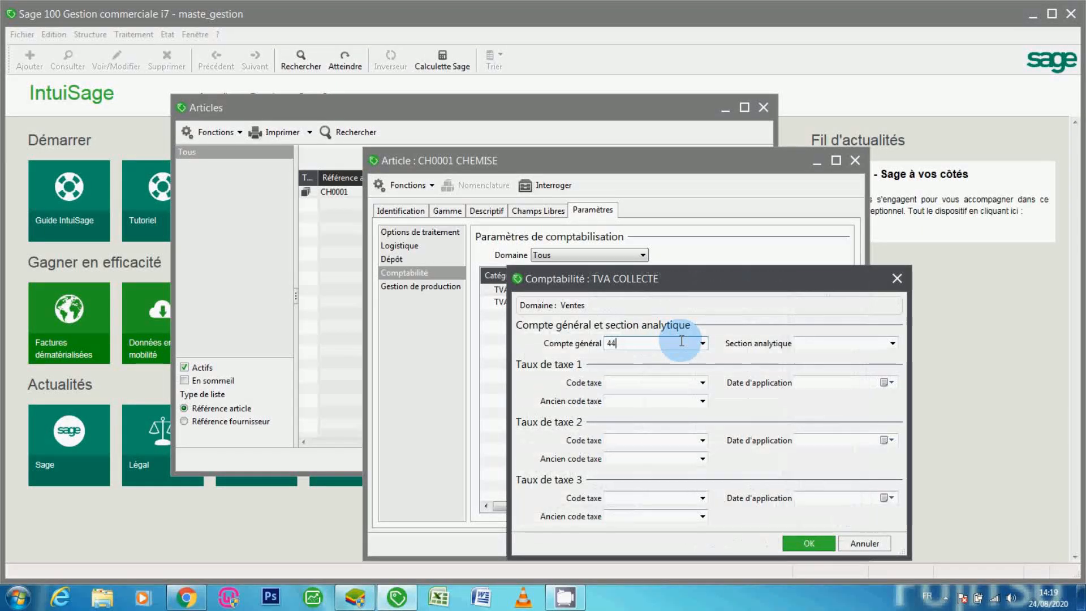
text(55)
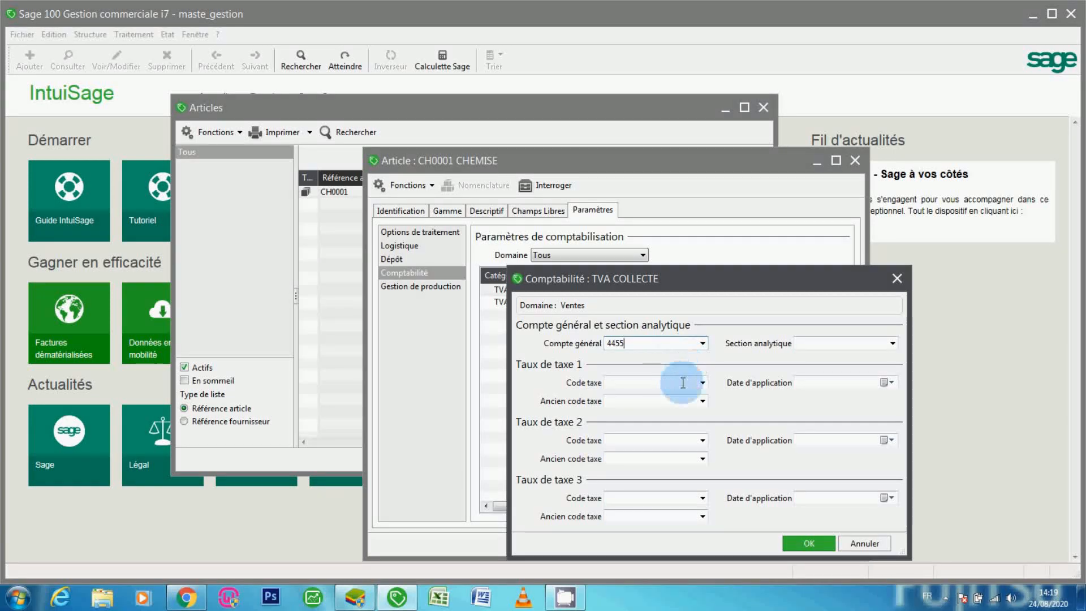
click(703, 383)
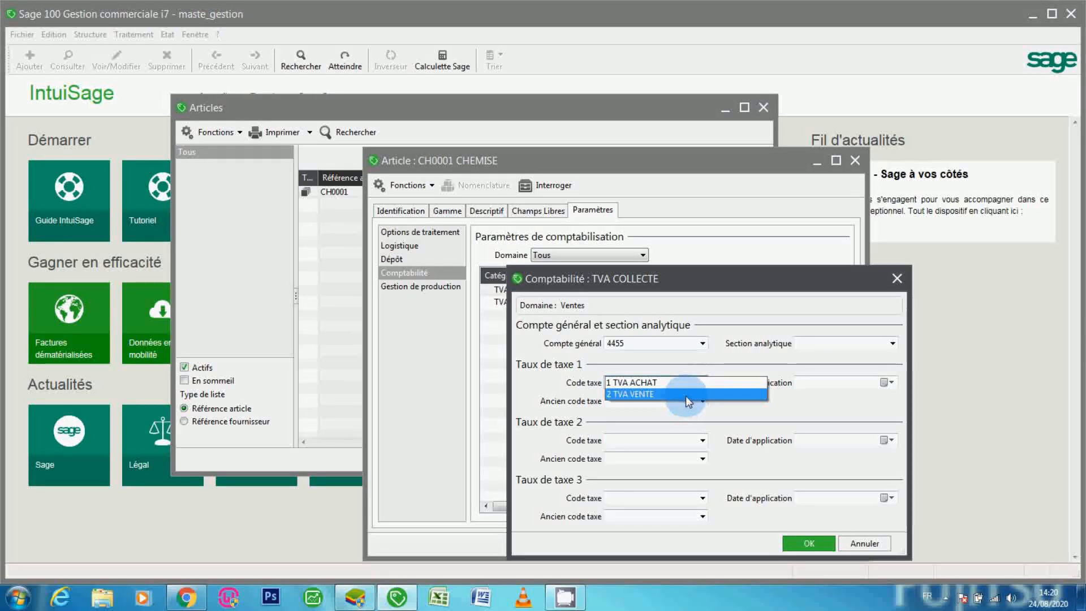
click(687, 394)
click(809, 544)
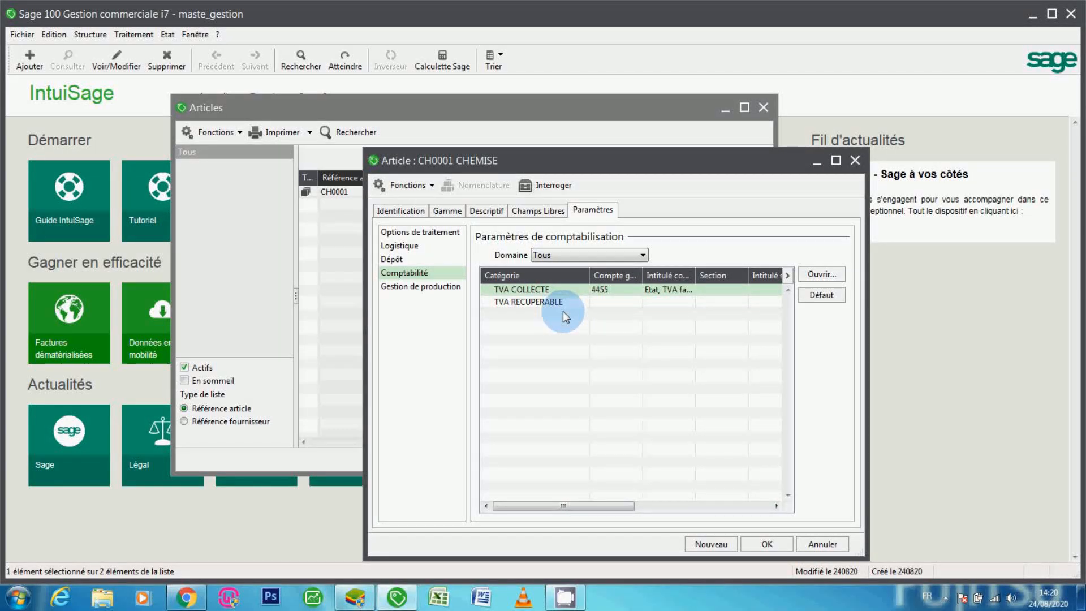
Set the CH0001 article's TVA RECUPERABLE category to general account 3455 with 1 TVA ACHAT as its first tax code
click(608, 300)
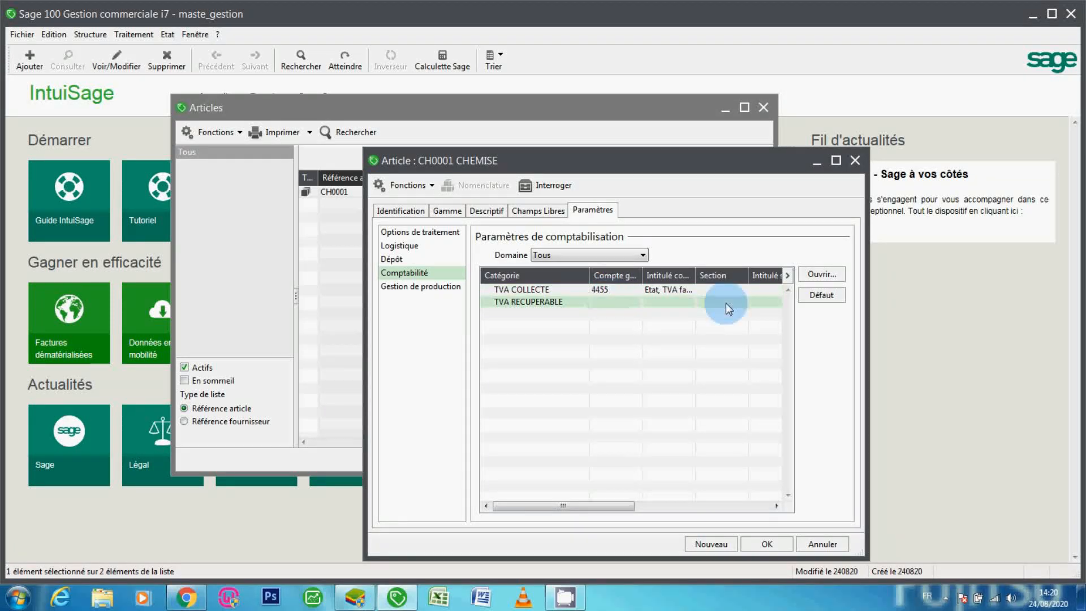
double_click(688, 303)
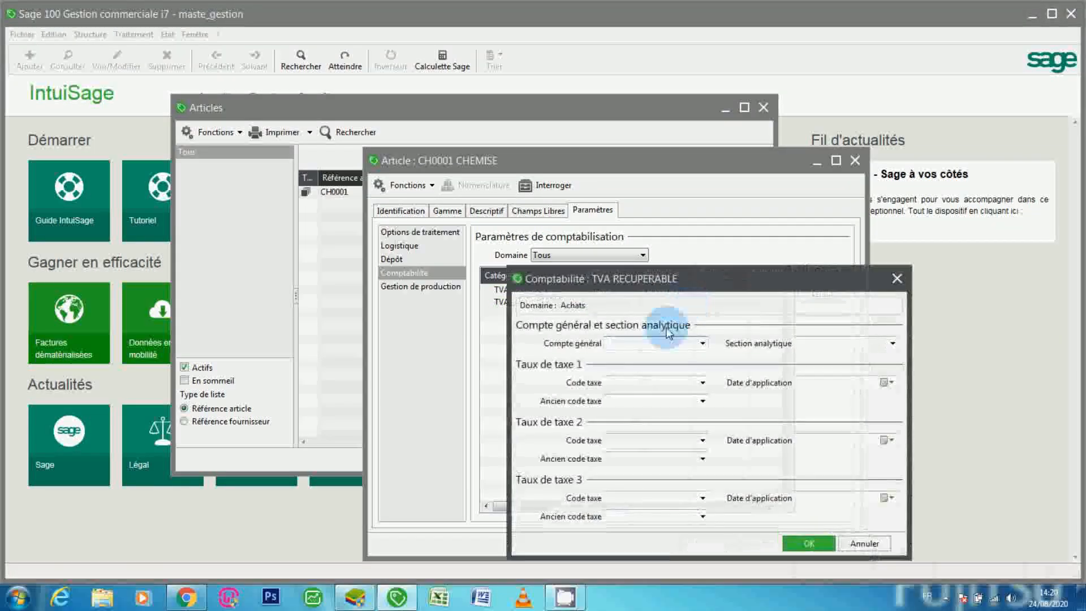
click(701, 343)
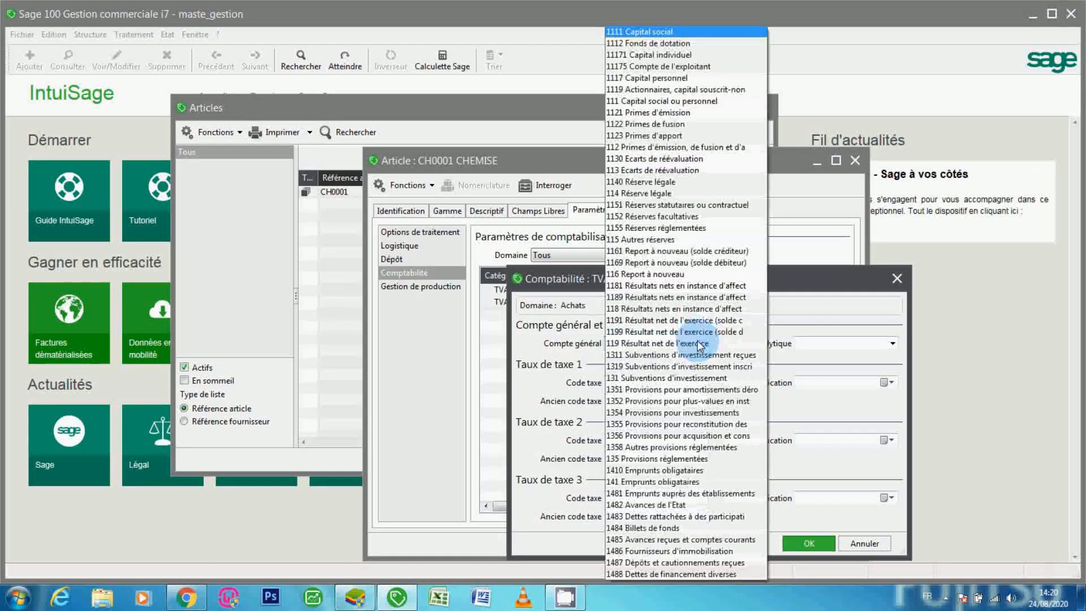
click(566, 370)
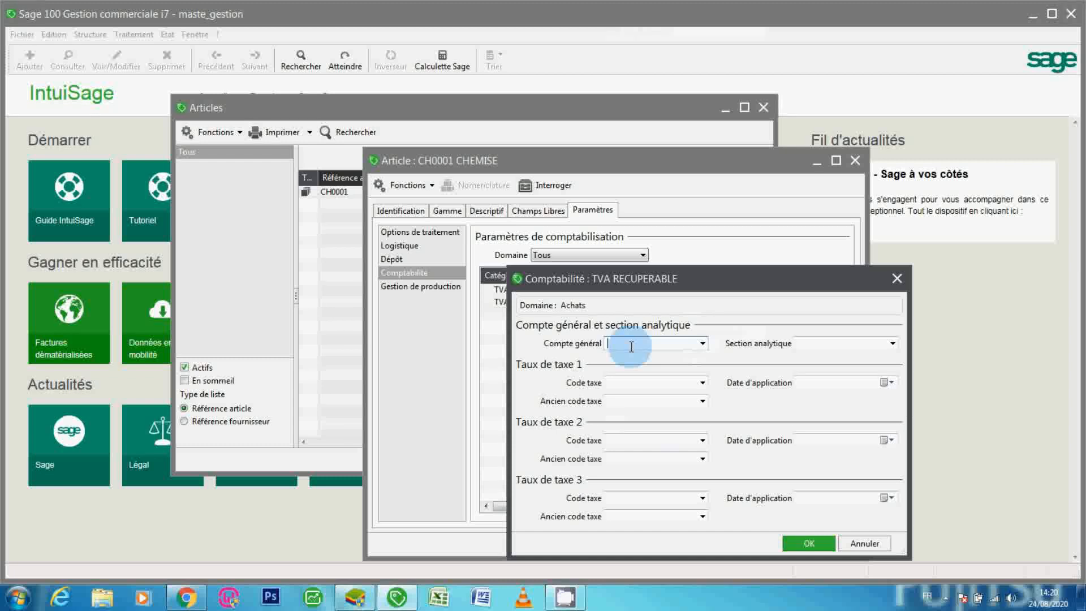
text(34)
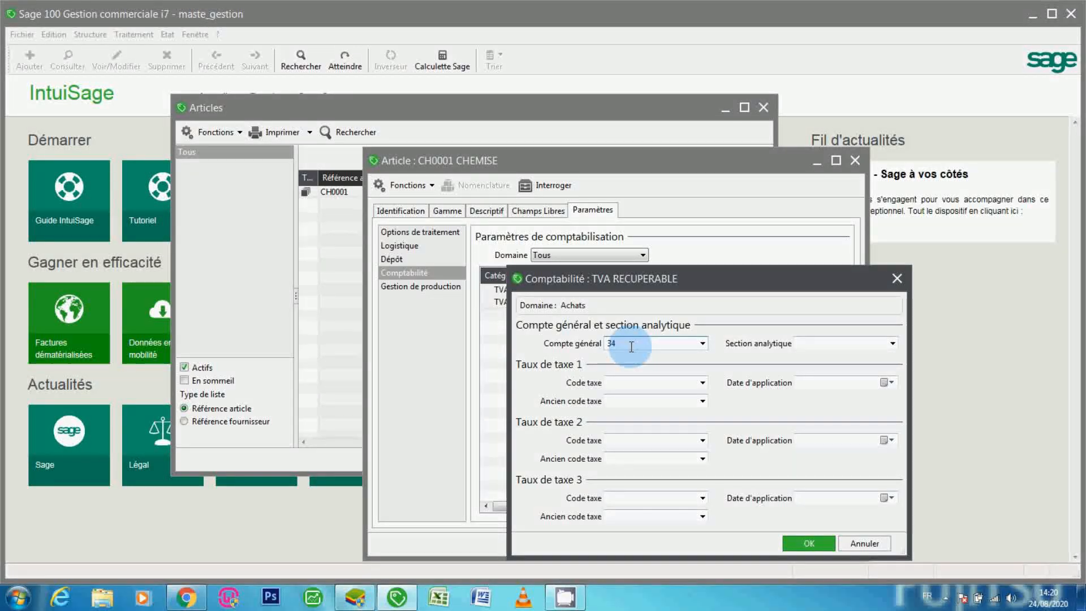
text(55)
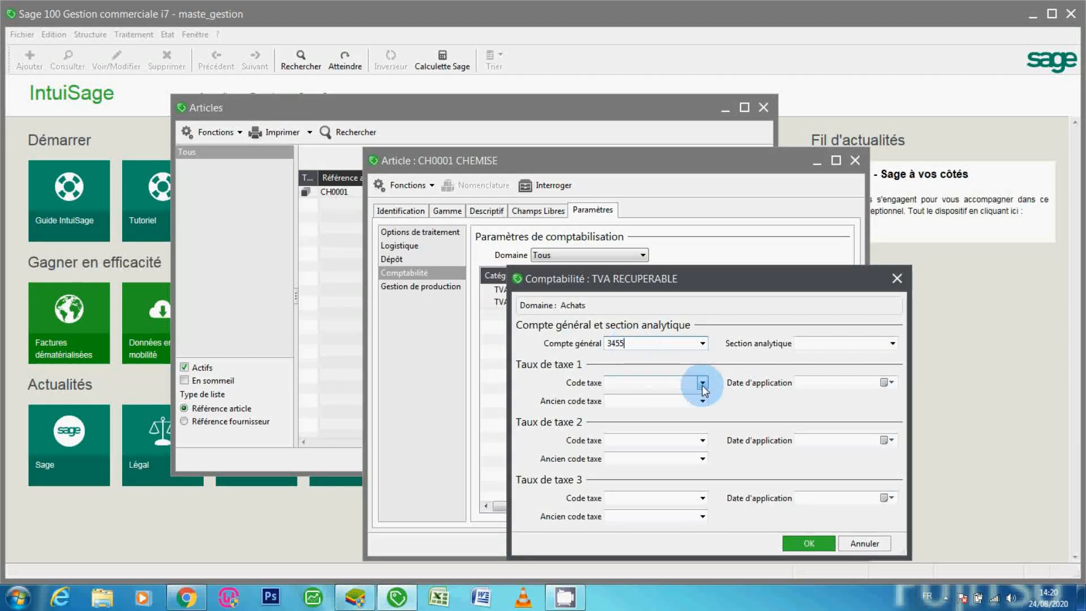
click(703, 383)
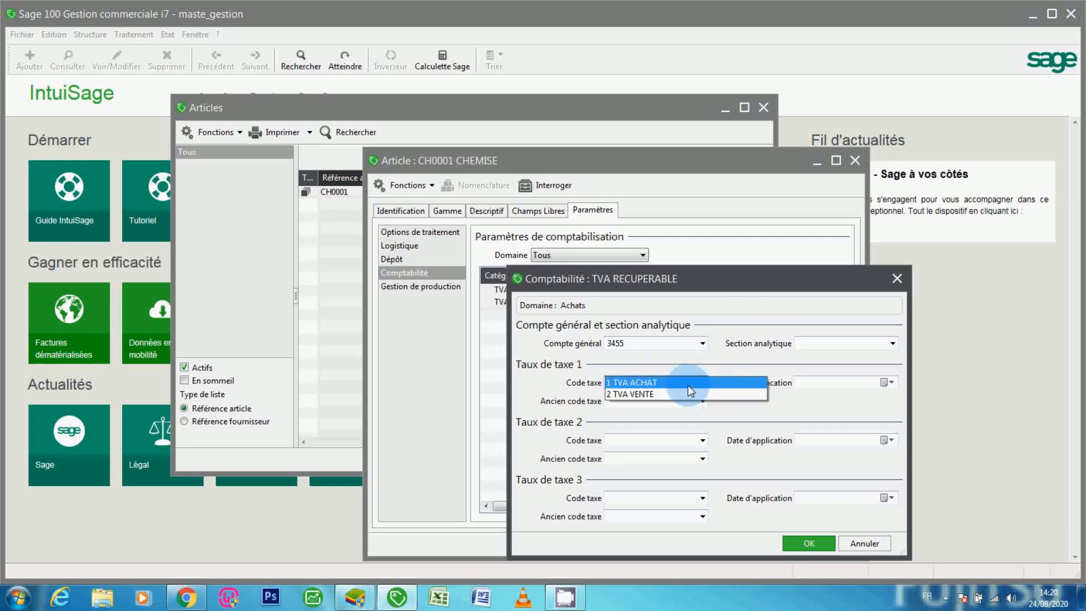
click(688, 385)
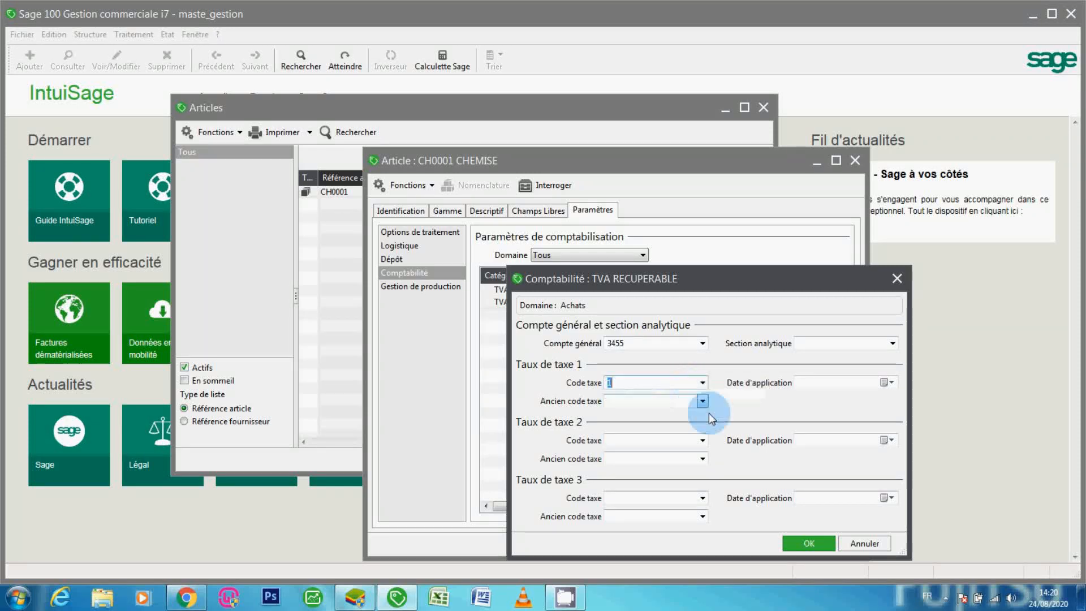
click(808, 543)
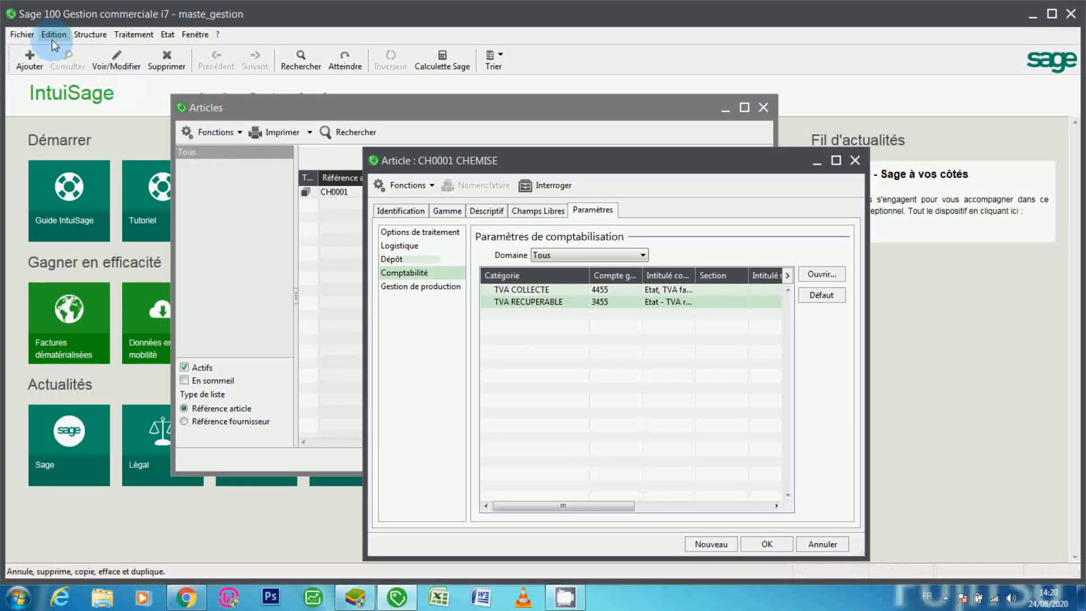
Check the accounting parameters of the ELC ELECTRONIQUE family, then close the family list without changes
click(91, 34)
click(105, 53)
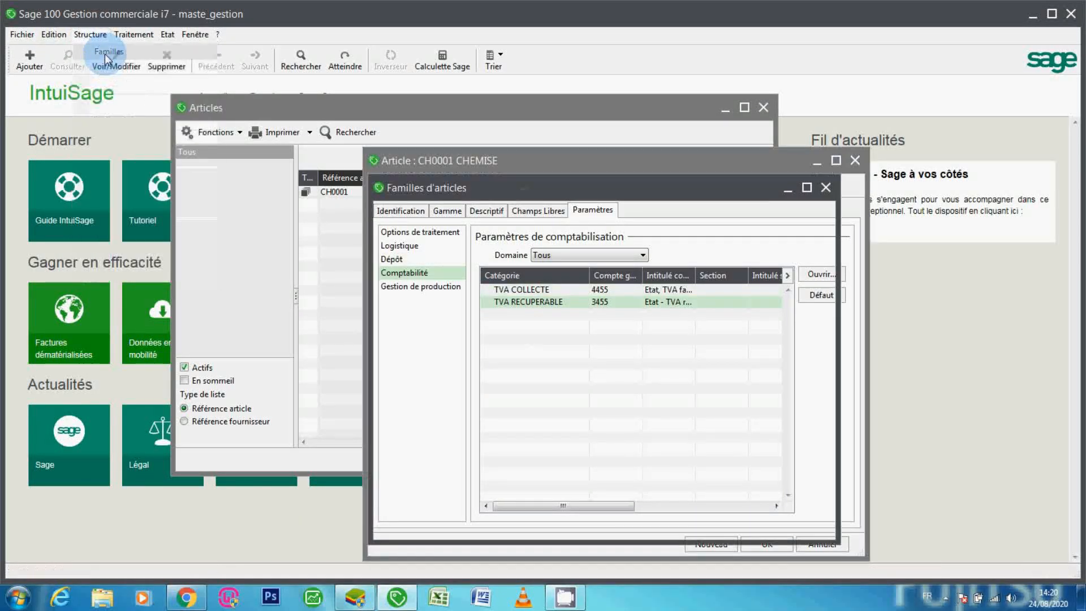
double_click(486, 253)
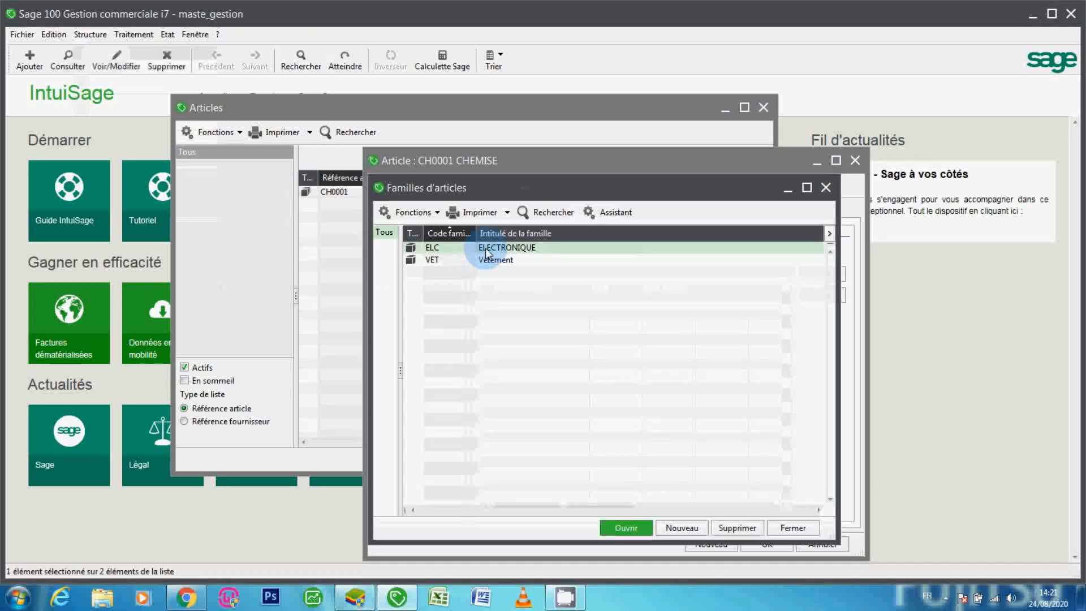
click(287, 175)
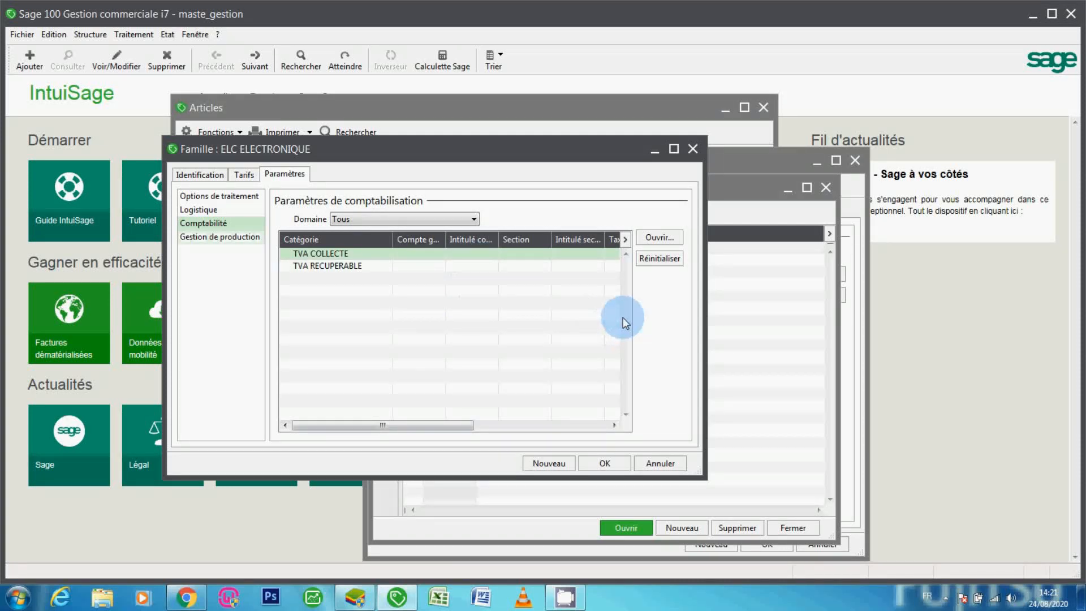
click(669, 464)
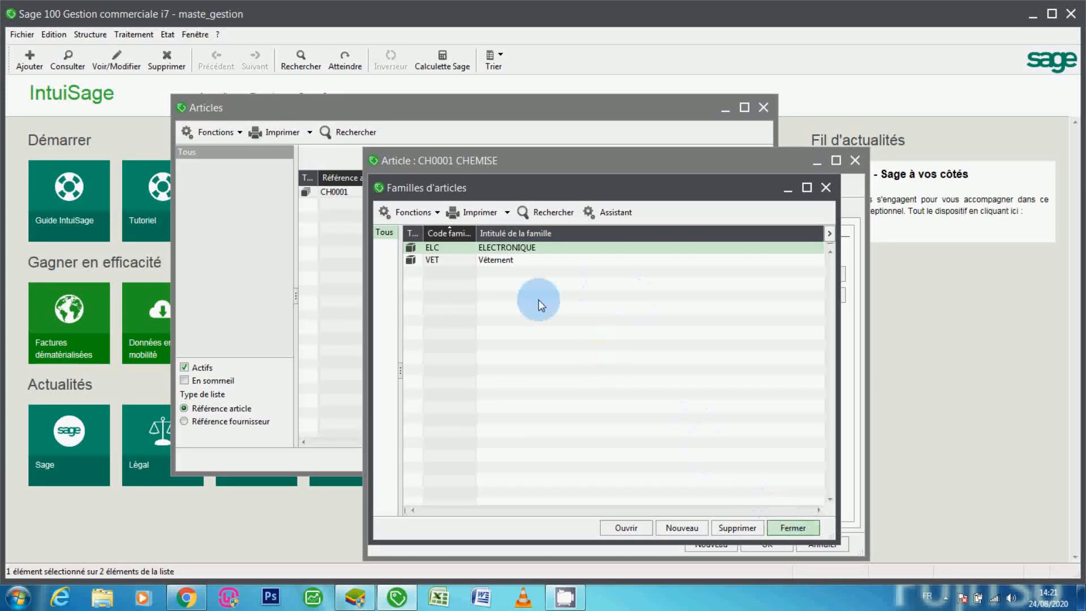
click(511, 261)
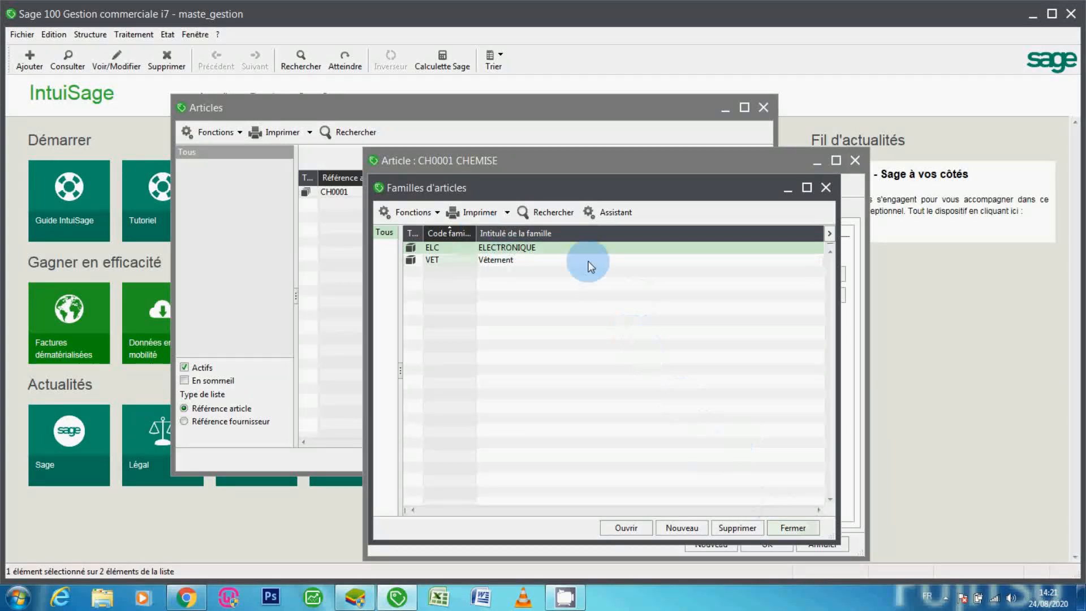
click(792, 528)
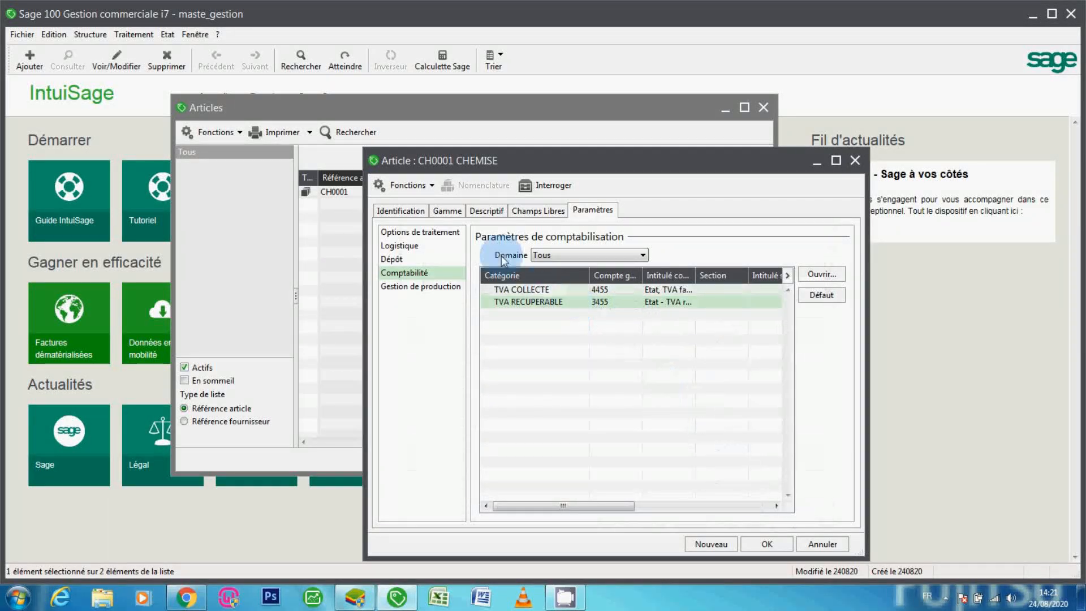
Return to the CH0001 article's identification details and review the price type options for its sale price
click(440, 212)
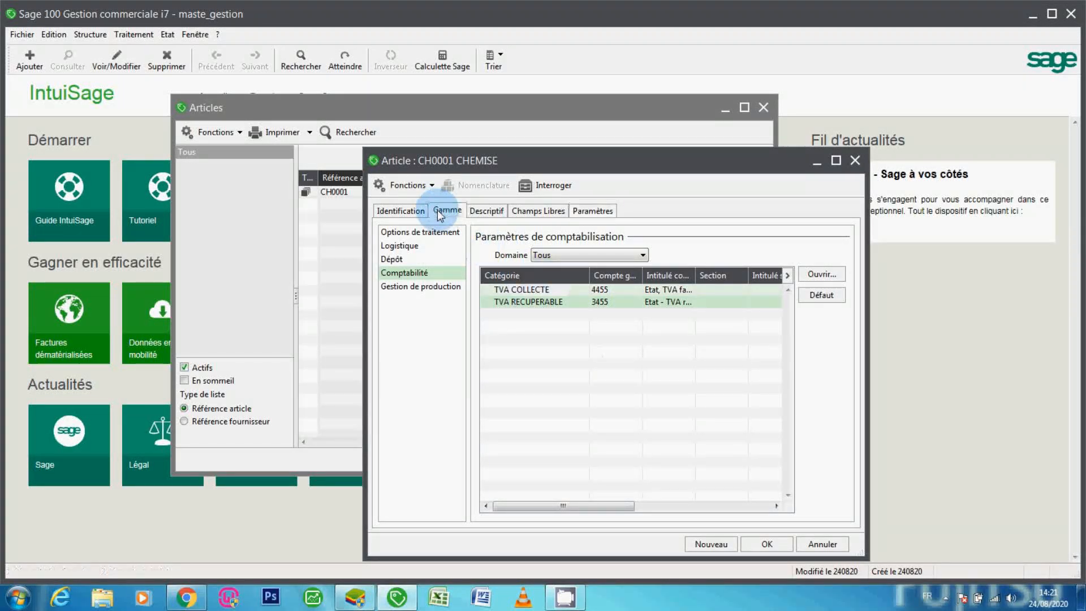
click(402, 211)
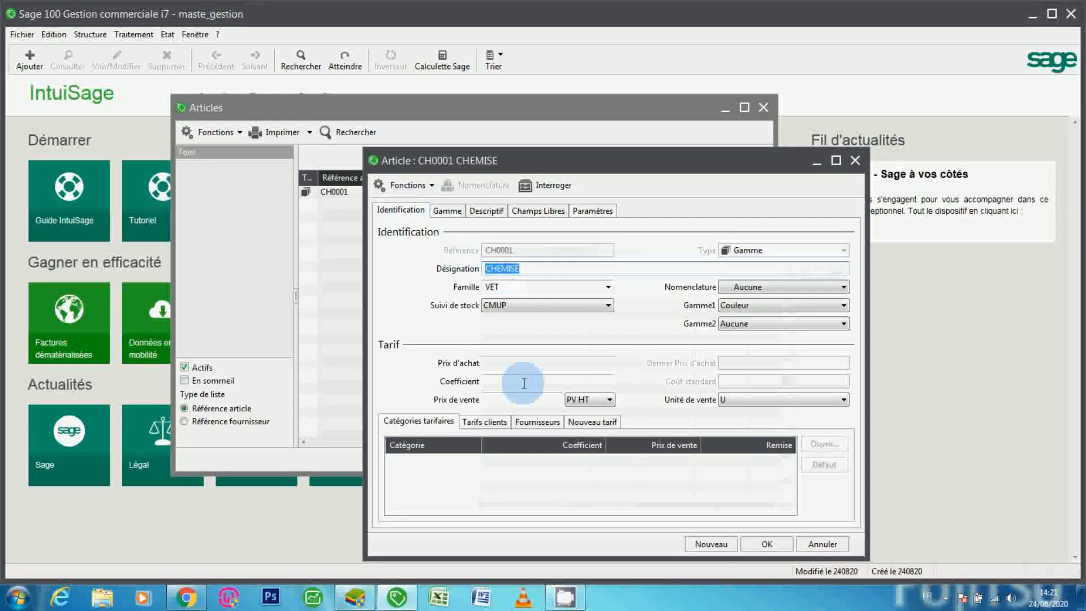
click(609, 400)
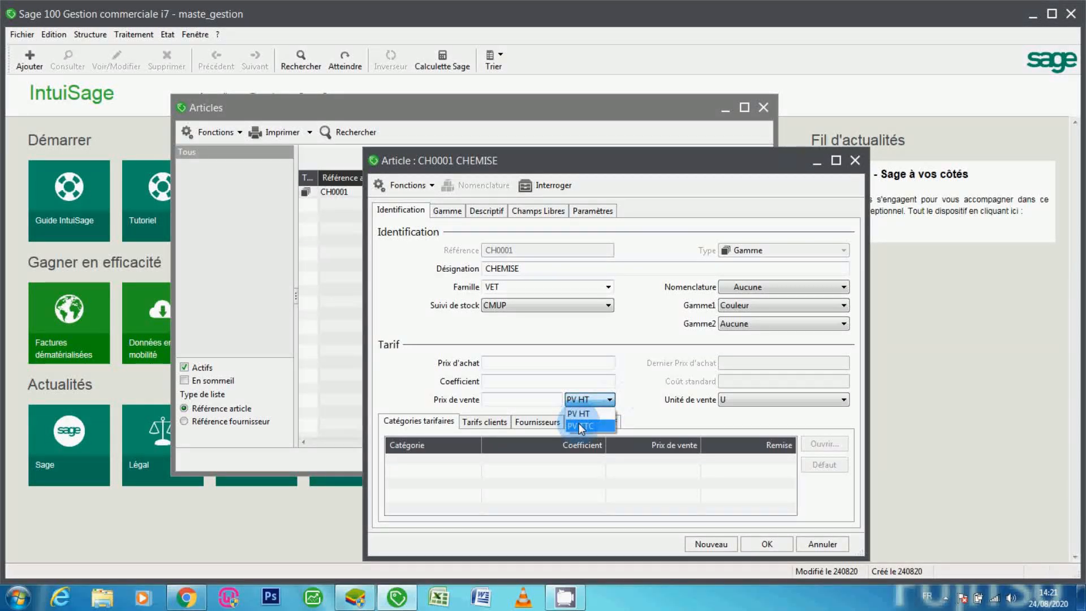
click(640, 424)
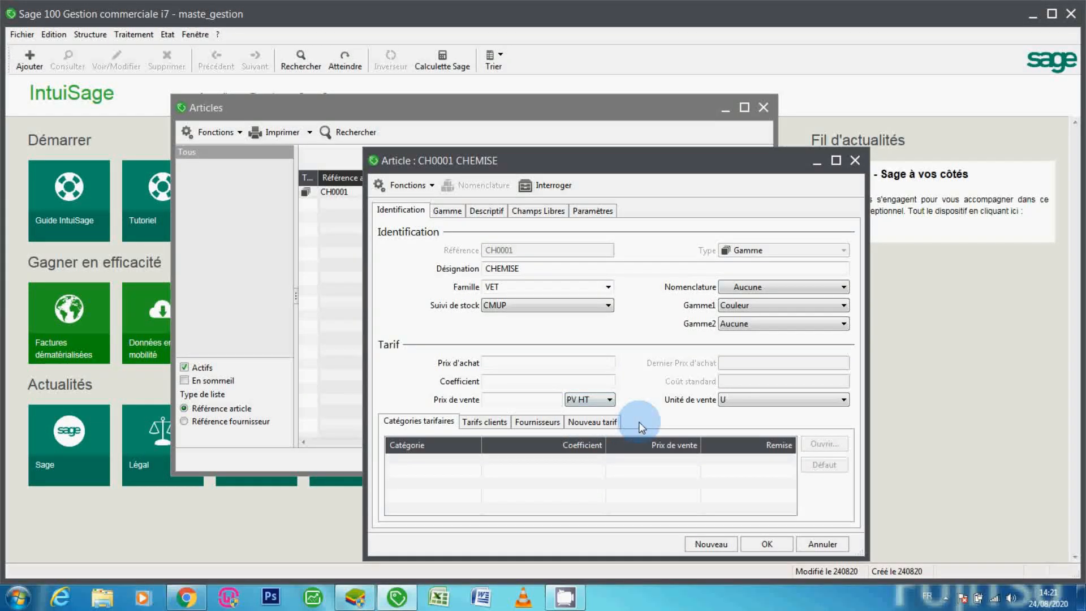
click(610, 402)
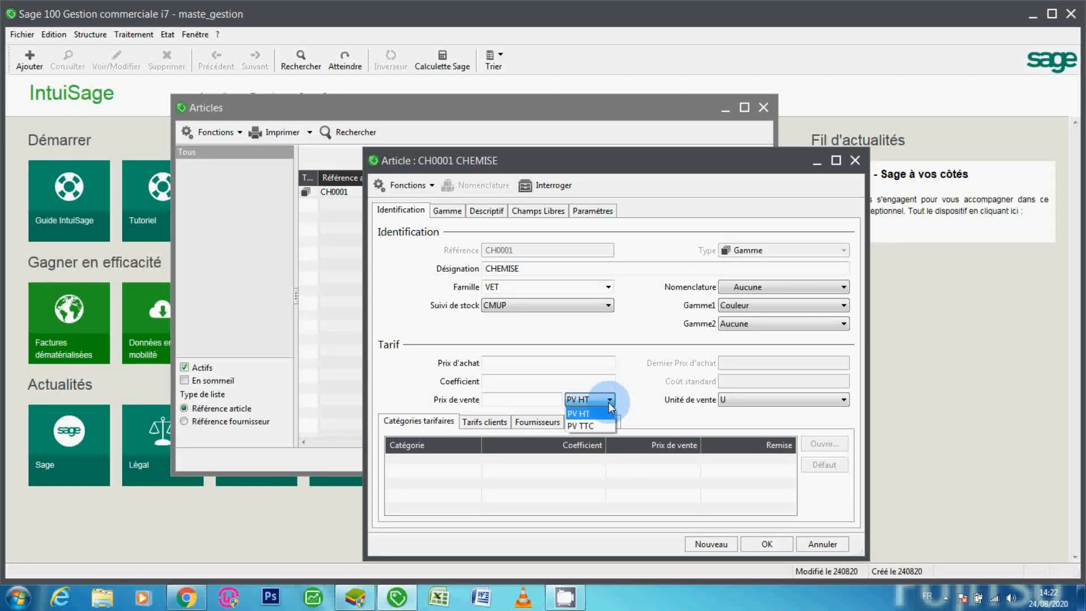
click(637, 410)
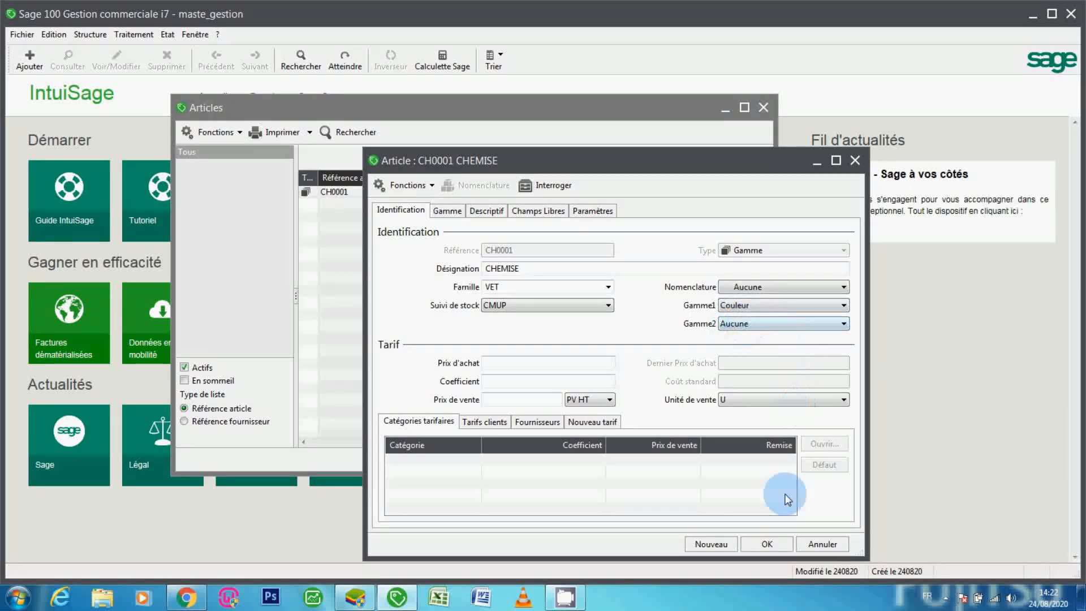
Save the CH0001 article, leave the article list and open the sales documents list
click(767, 544)
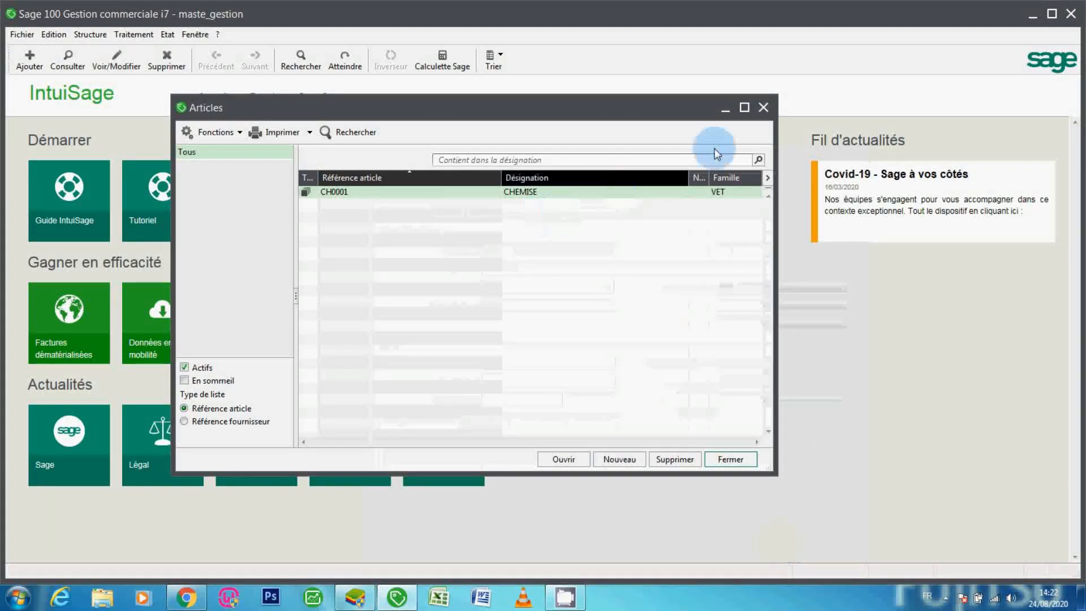
click(763, 106)
click(142, 35)
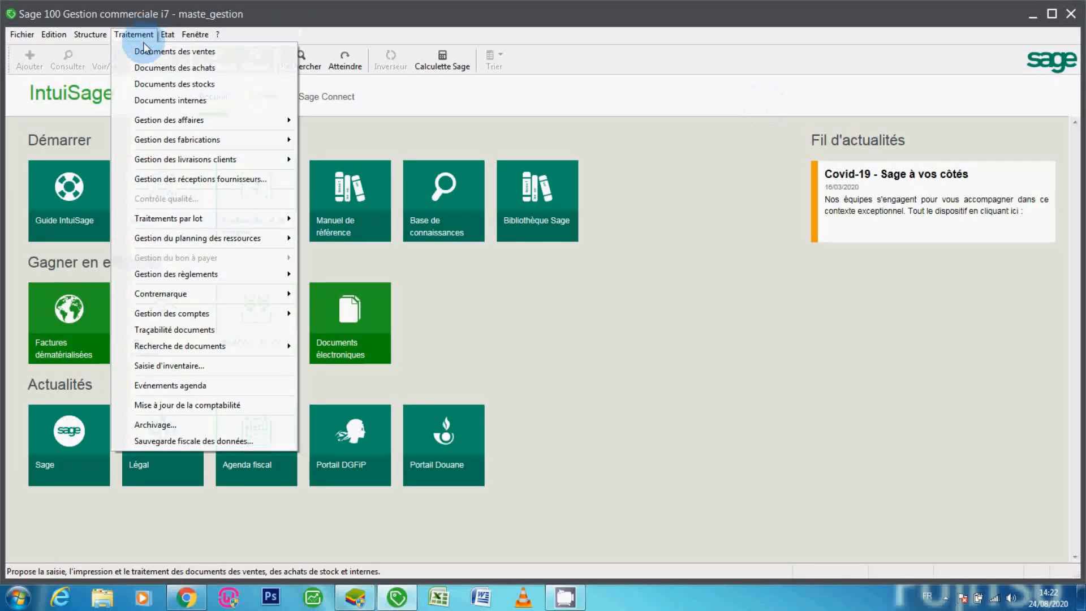
click(149, 54)
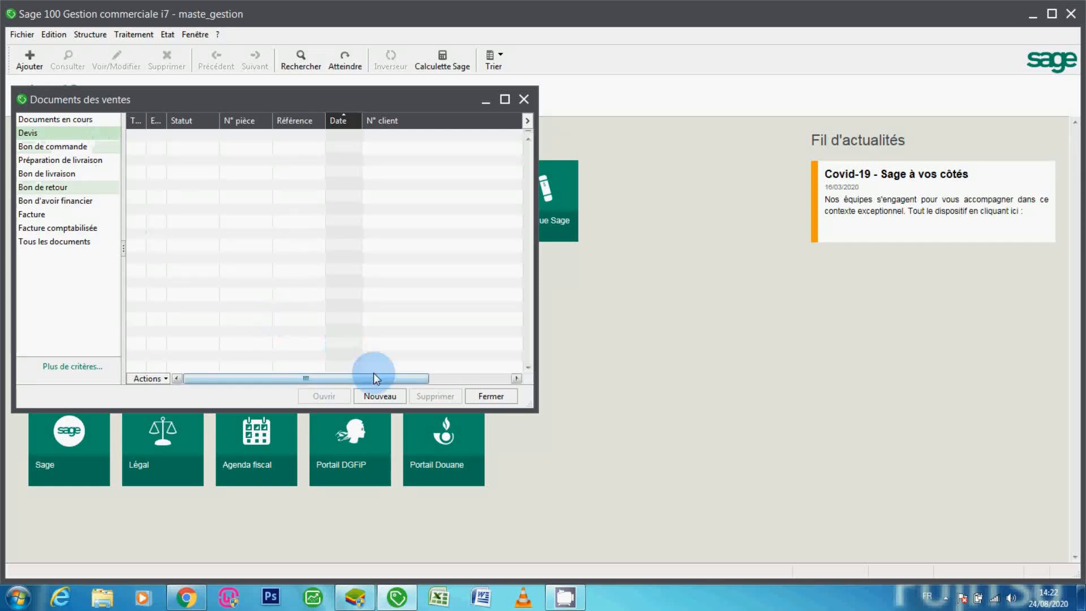
Create a sales quote (Devis) with status Accepté for client BAGUES dated 240820 and validate its header
click(377, 396)
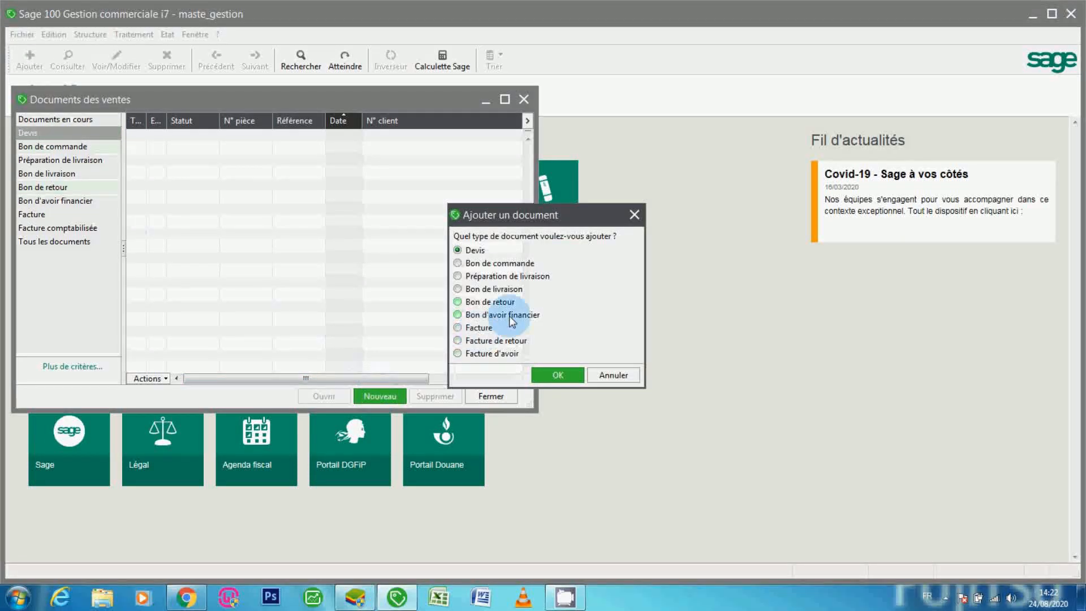
click(553, 375)
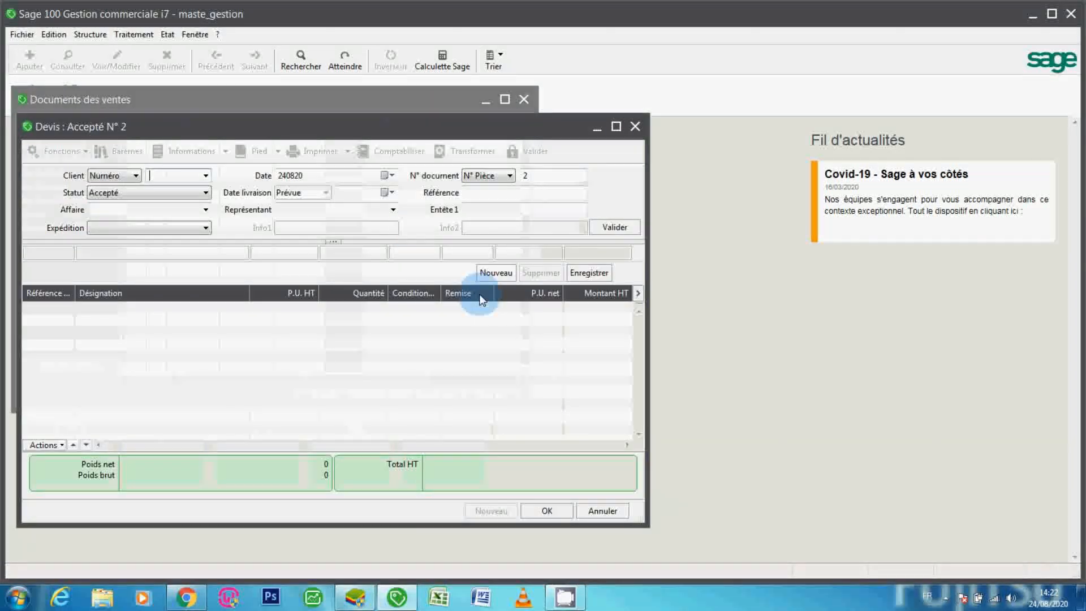
click(206, 175)
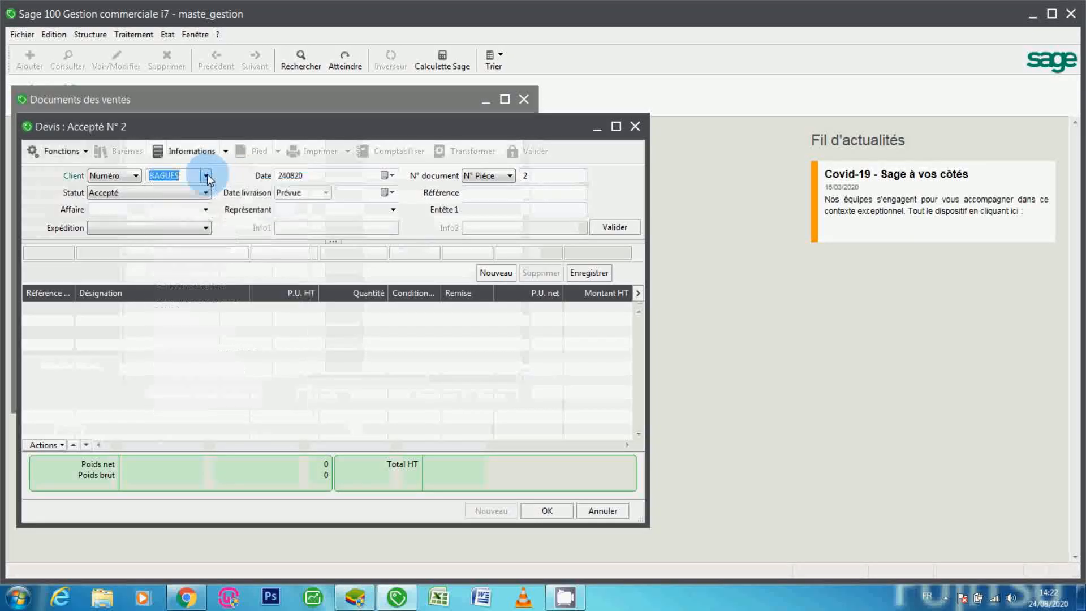
key(Tab)
key(Tab)
key(Tab)
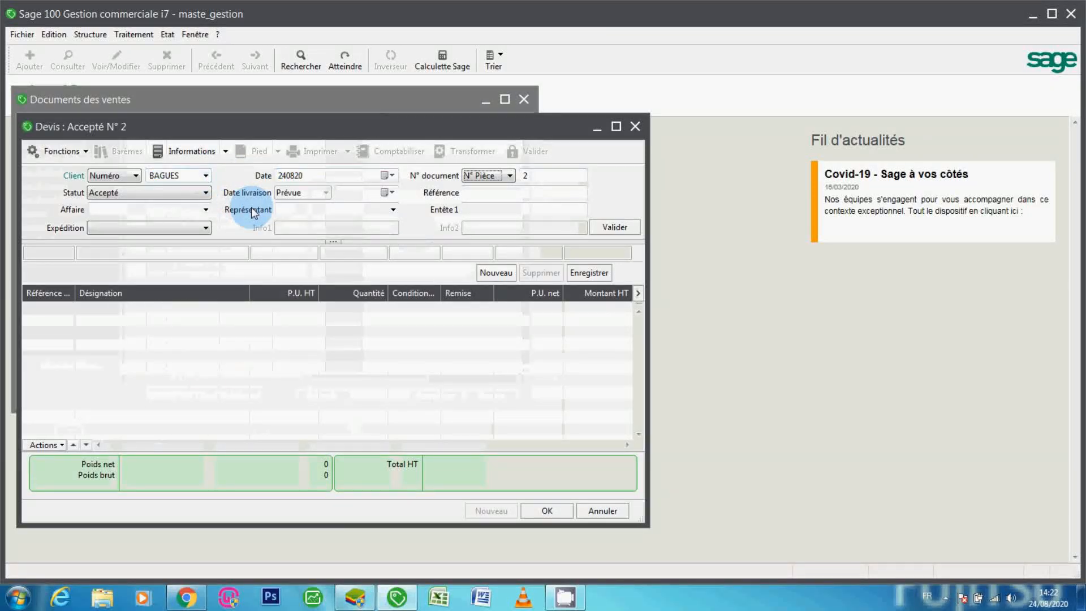
key(Tab)
key(Tab)
key(Tab)
key(Tab)
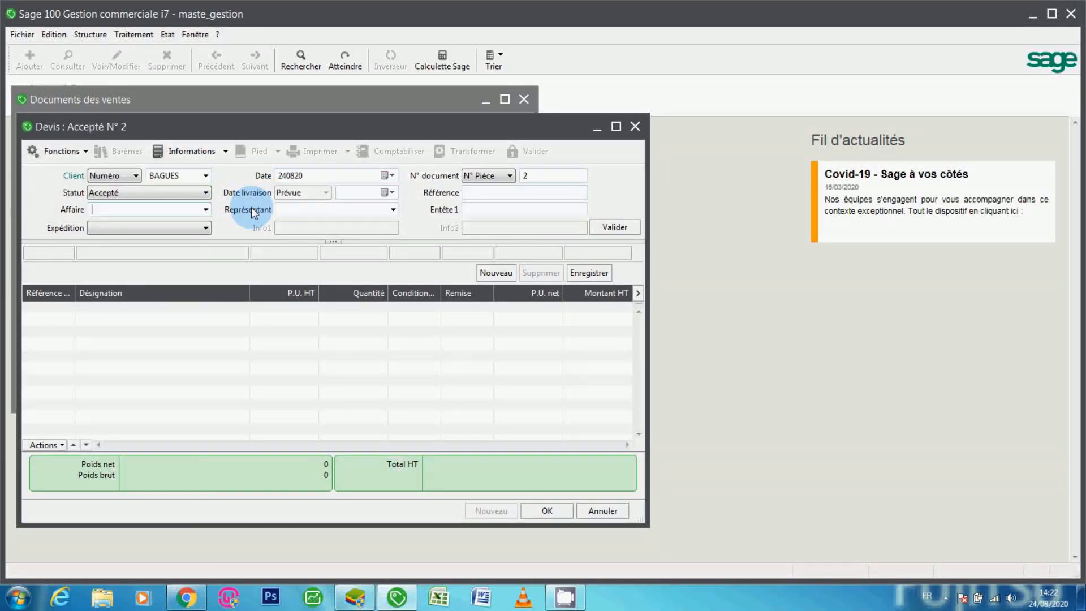
key(Return)
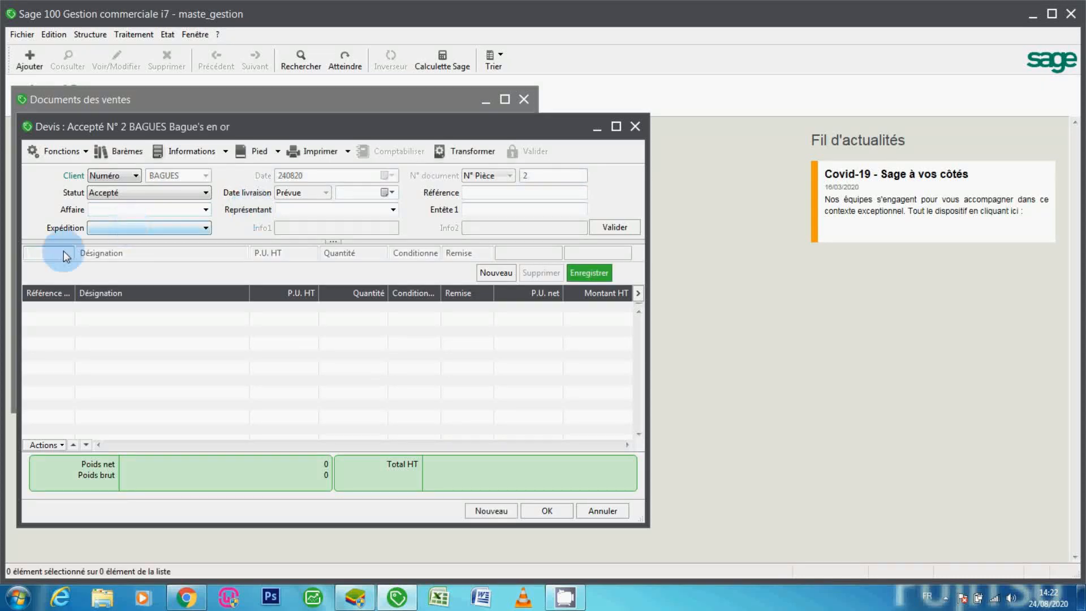
Enter article CH0001 CHEMISE as a line of the quote, finding it from the reference CH
text(CH)
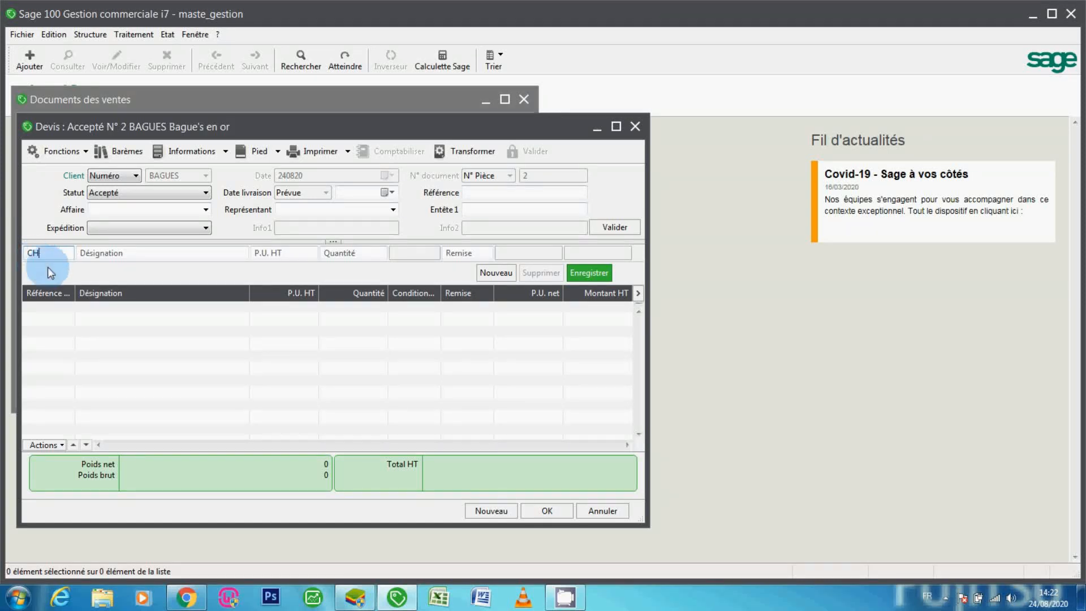
key(Tab)
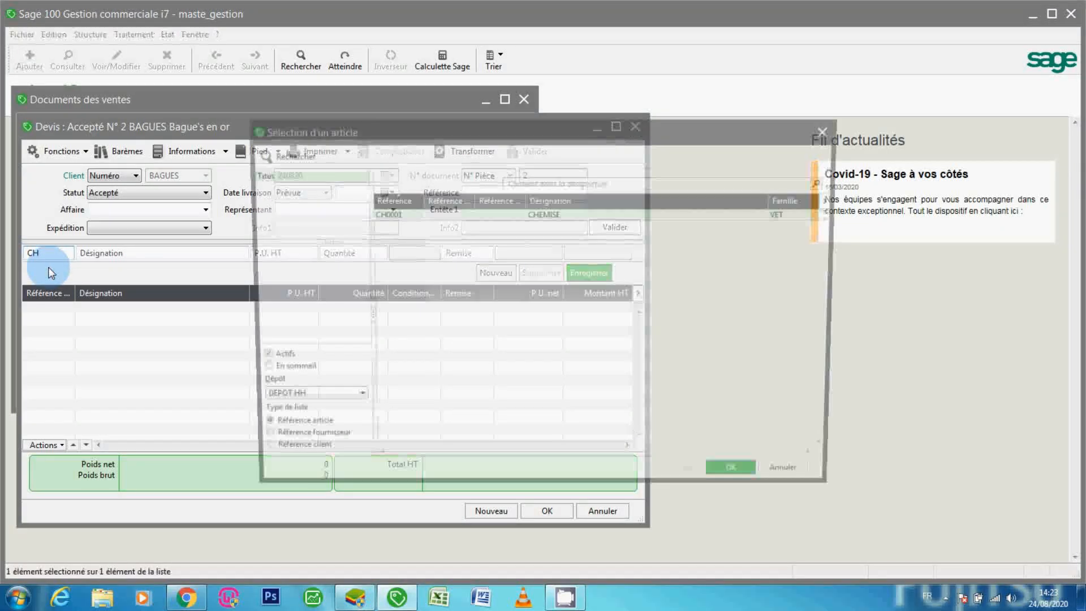
double_click(447, 223)
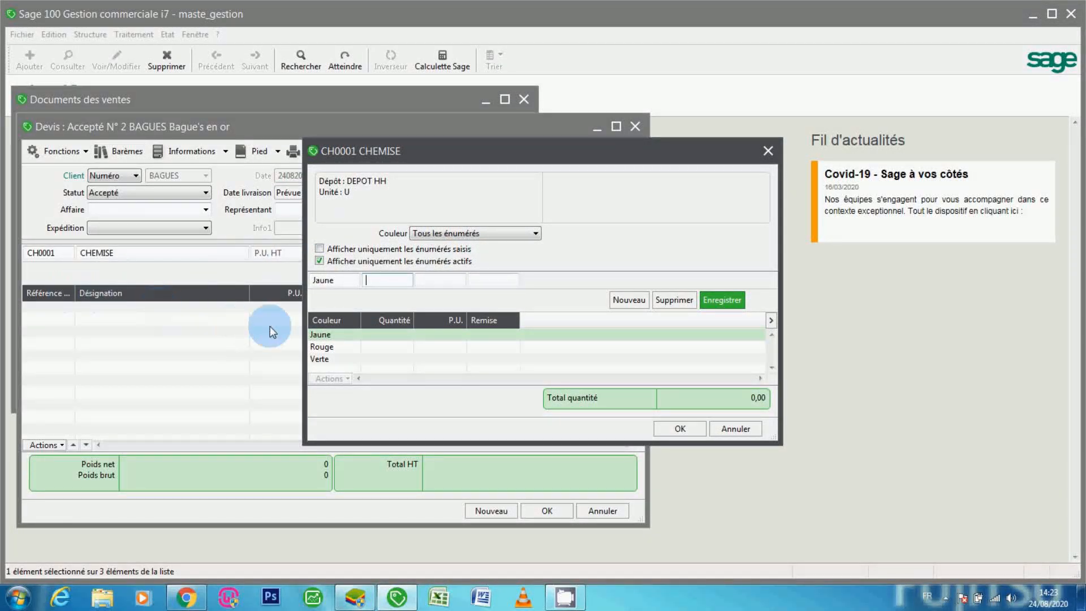
Set the CHEMISE quantities to 80 for Jaune, 90 for Rouge and 120 for Verte, and add these lines to the quote
click(331, 339)
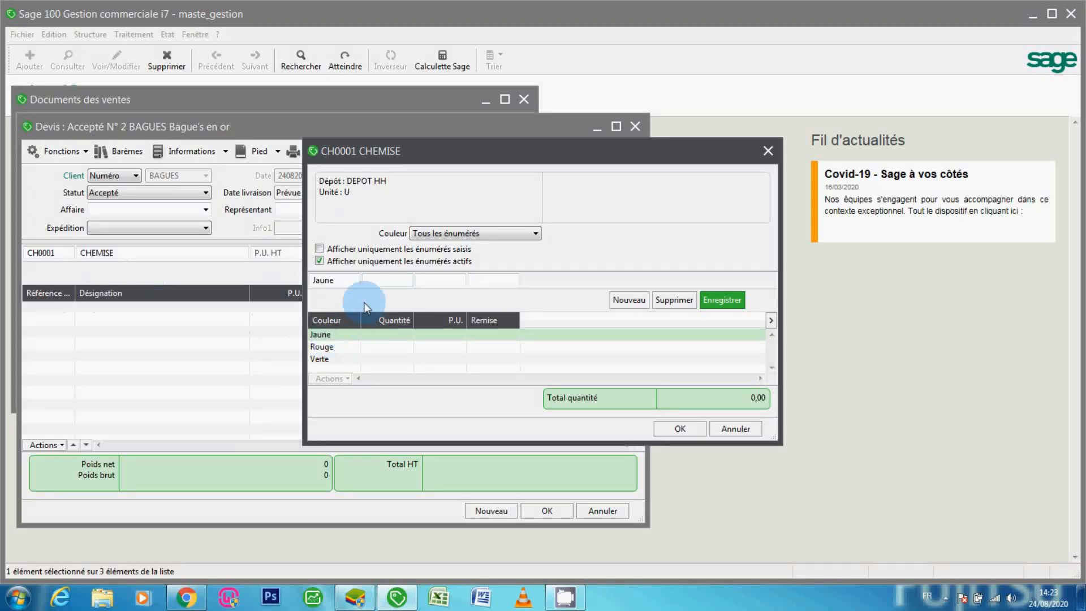
text(8)
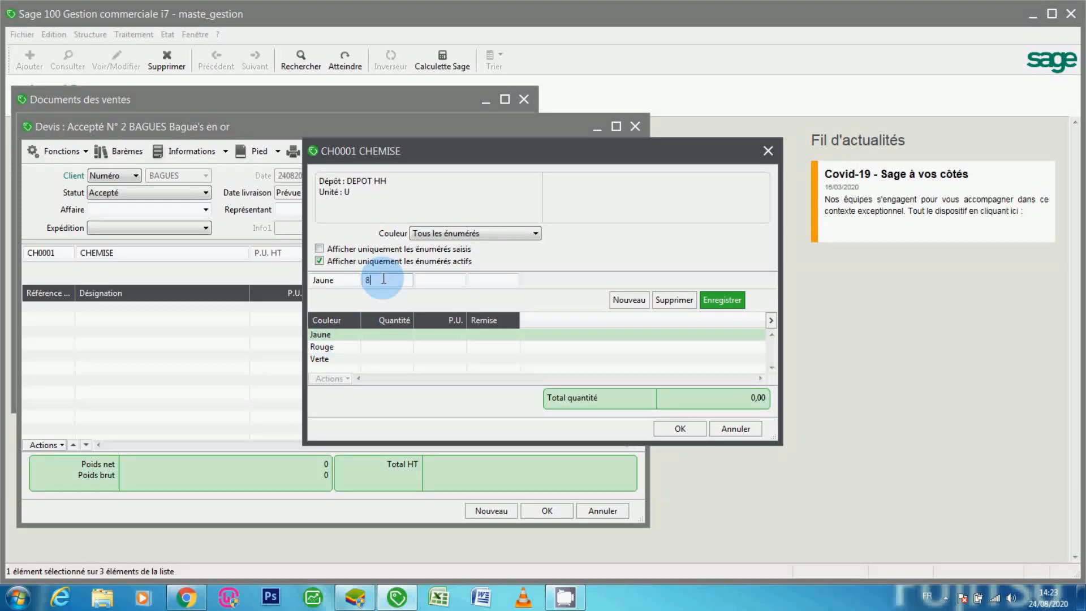
text(0)
key(Return)
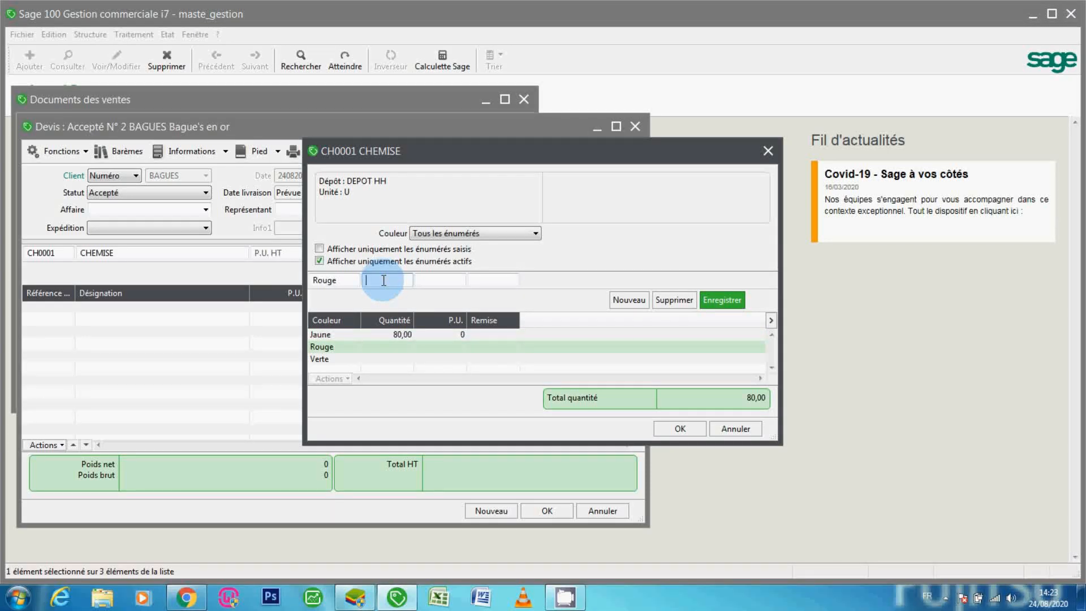
text(90)
key(Return)
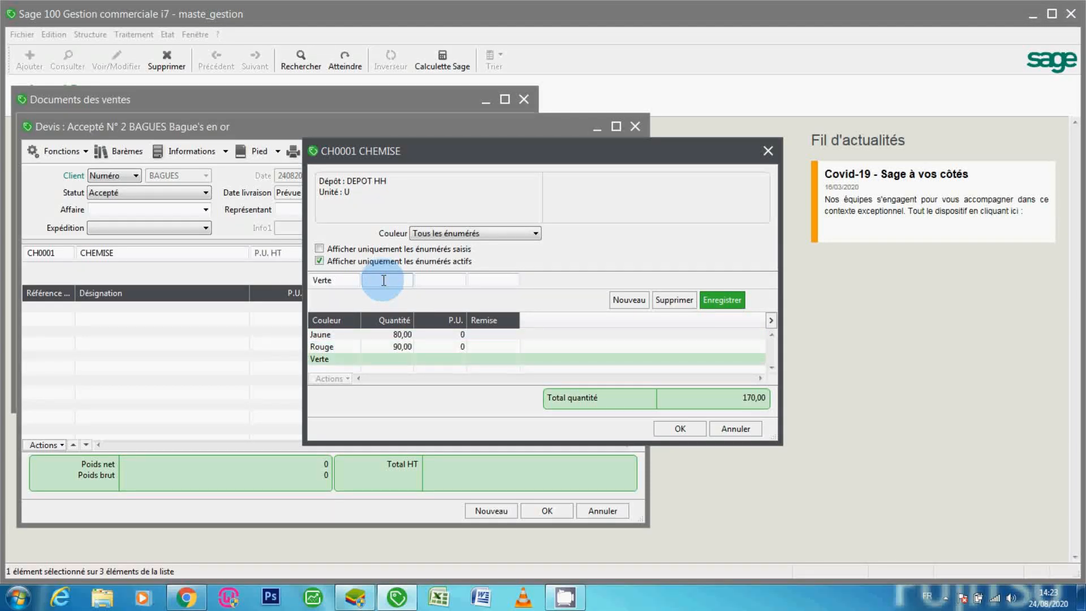
text(120)
key(Return)
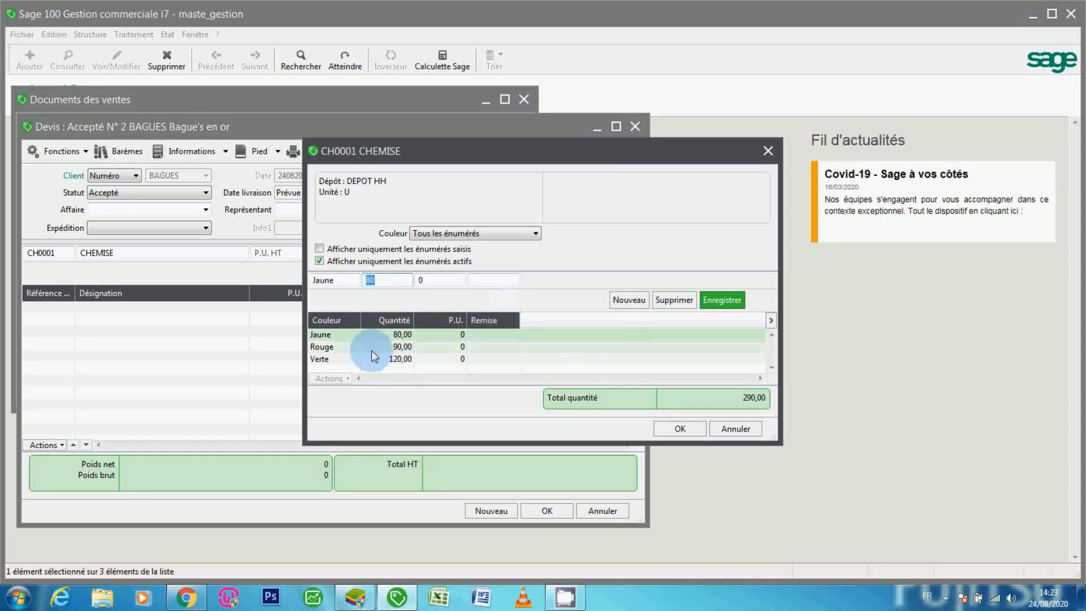
click(722, 301)
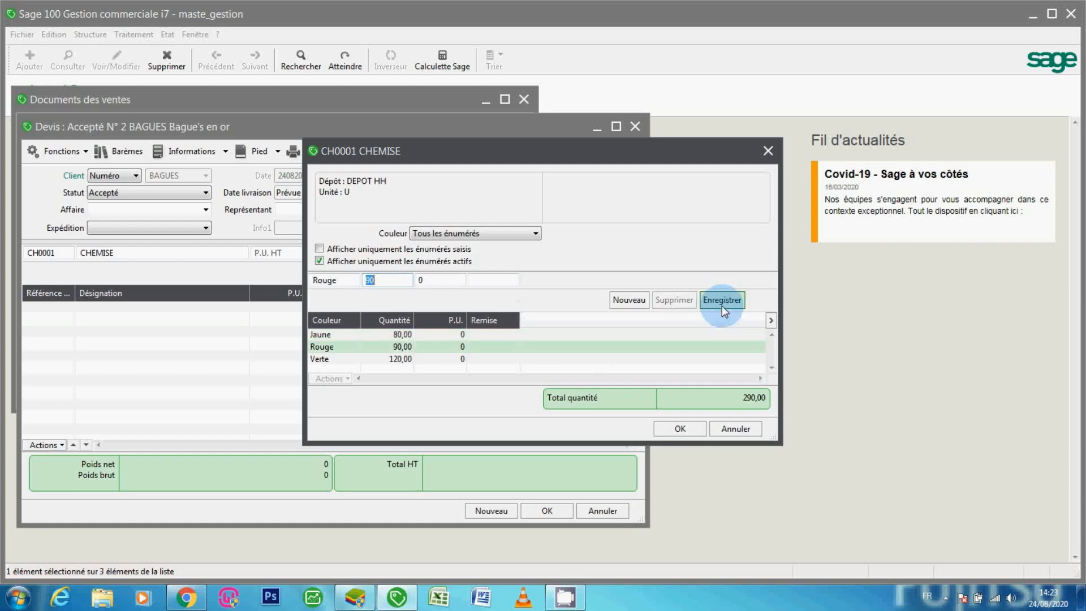
click(686, 432)
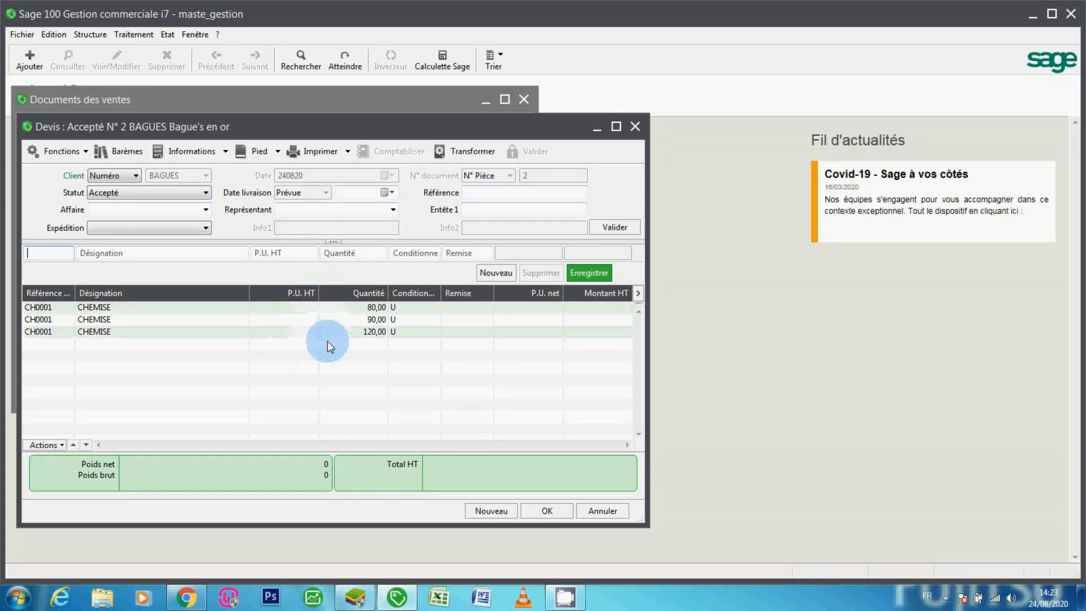
Try to add the Gamme 1 column to the quote's line list
right_click(352, 310)
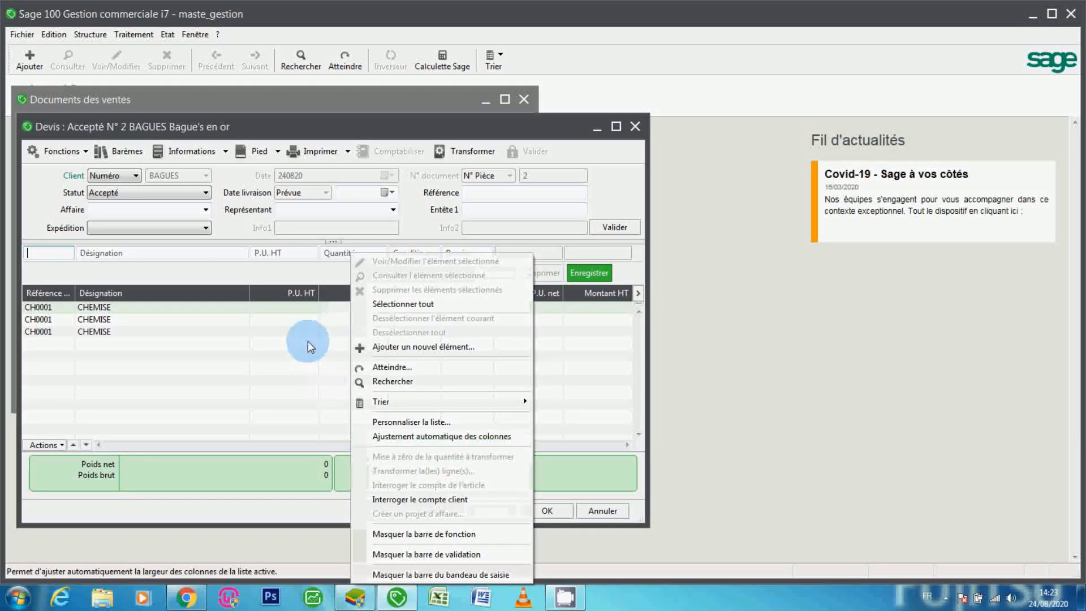
click(298, 313)
click(299, 314)
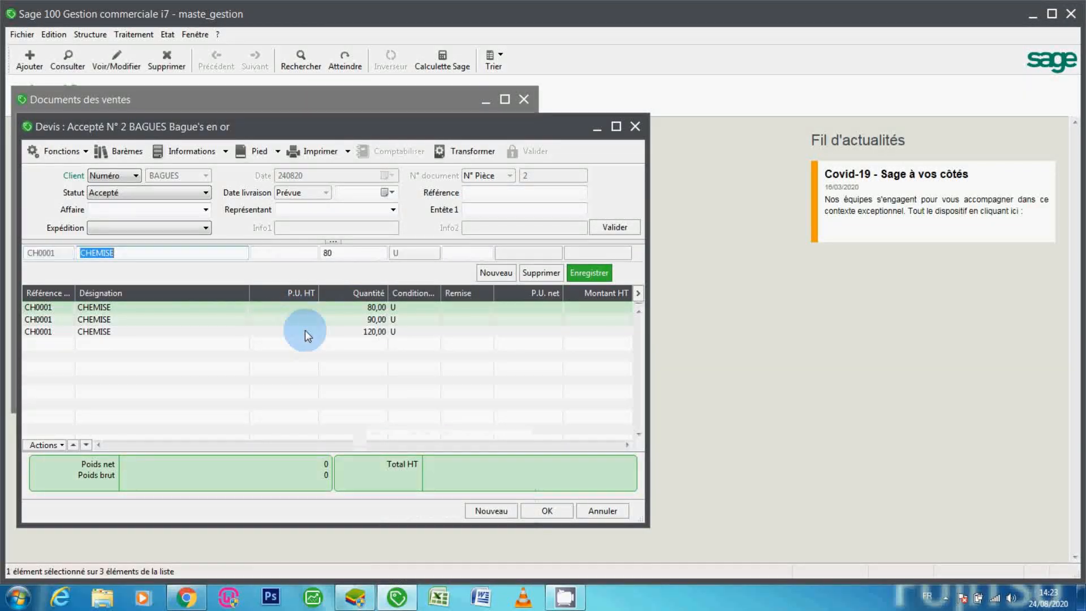
right_click(296, 309)
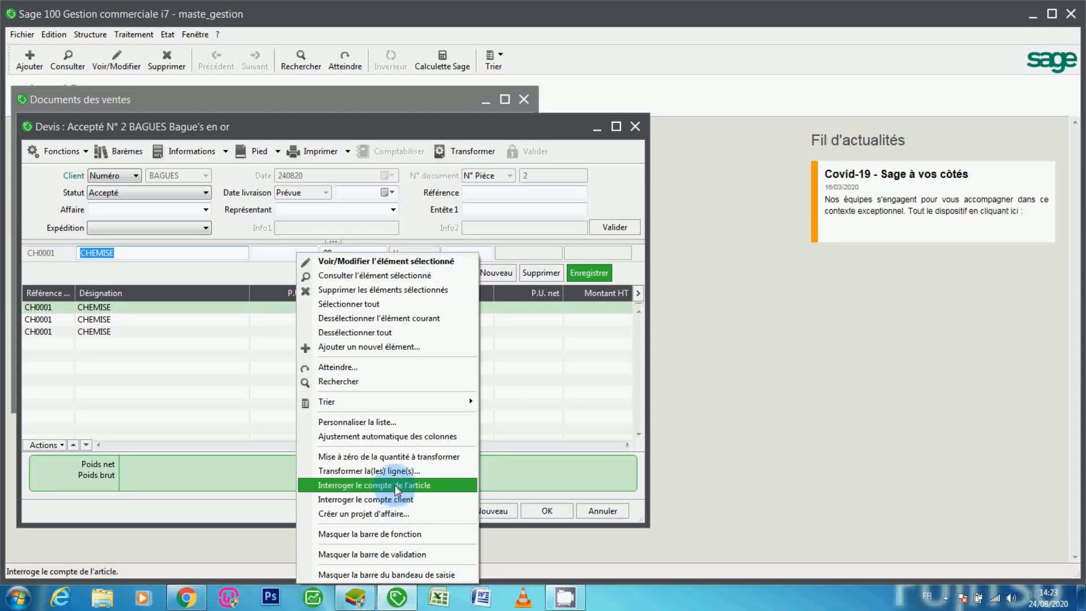
click(362, 422)
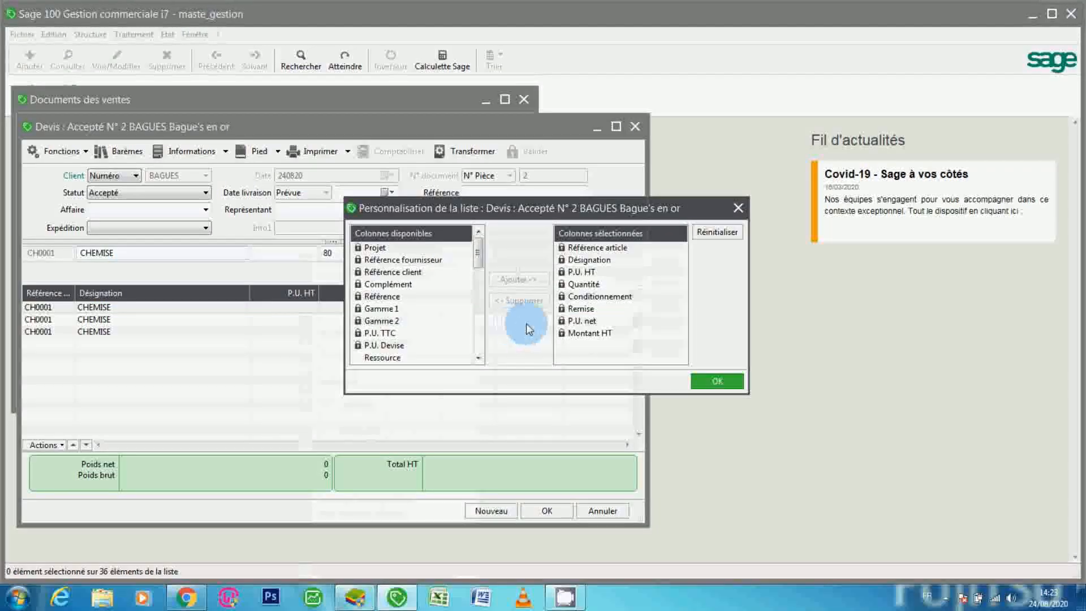
click(429, 307)
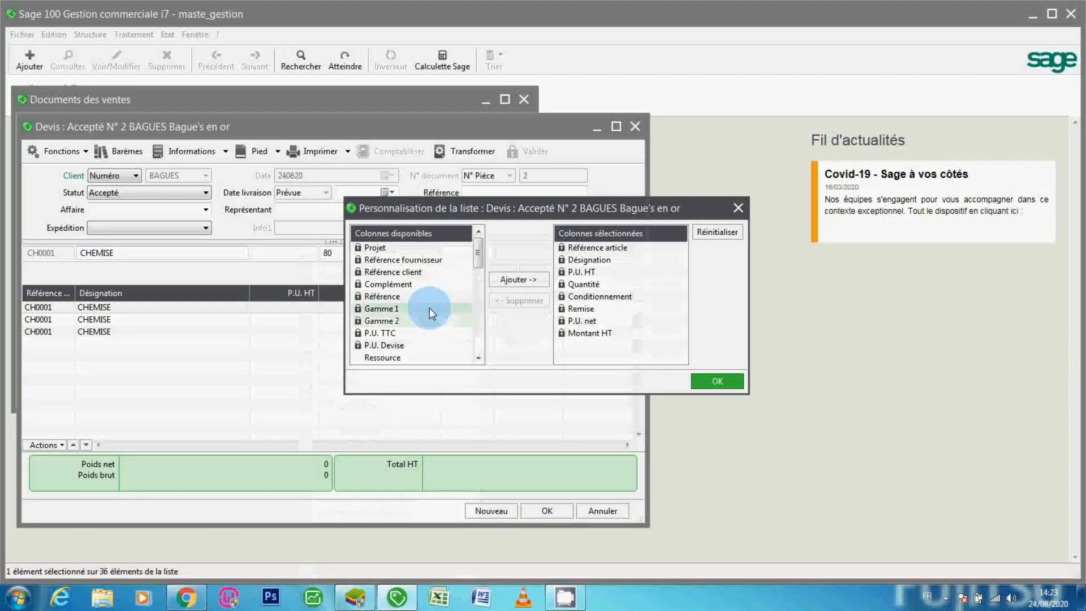
click(504, 280)
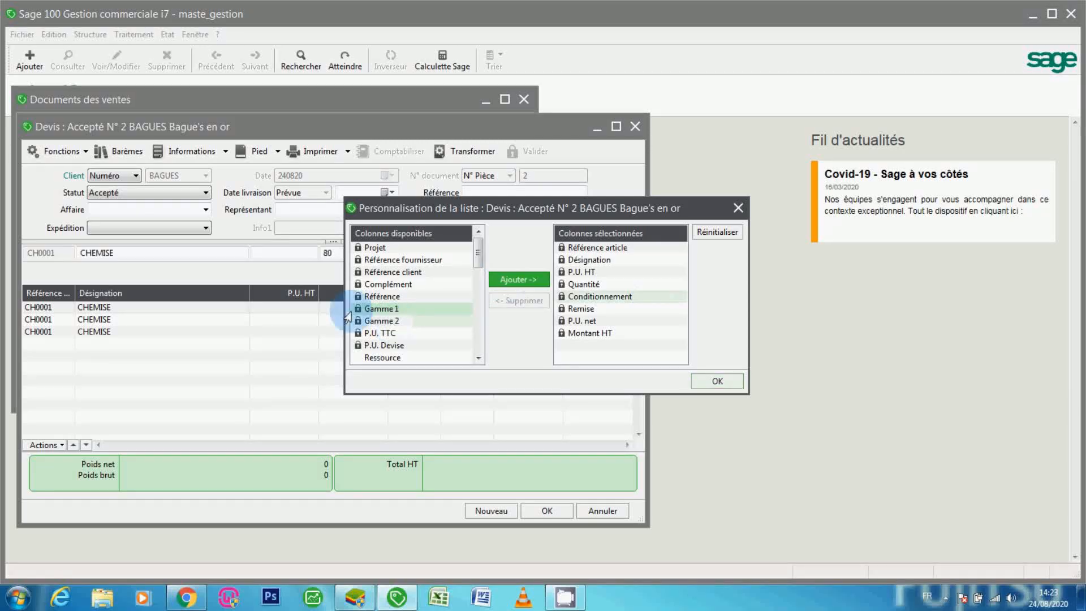
click(716, 382)
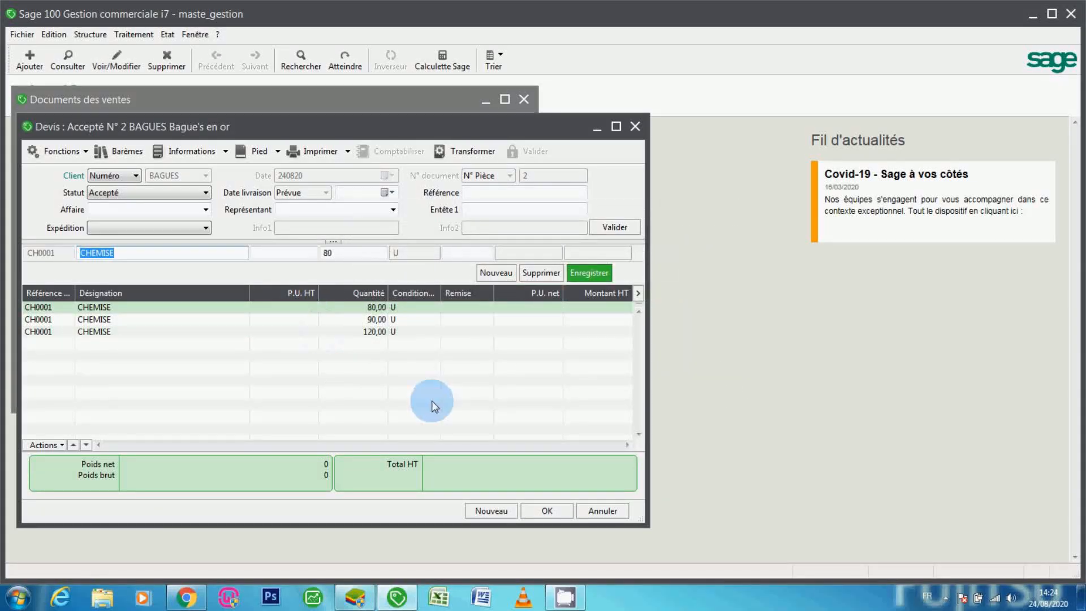
Save the quote and close the sales documents list
click(547, 511)
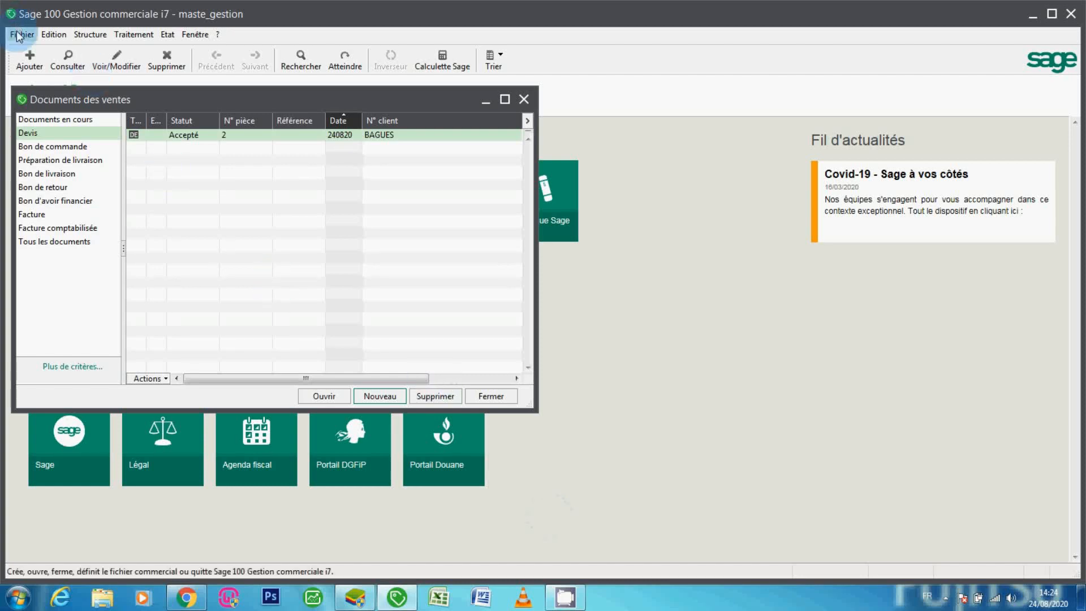
click(524, 99)
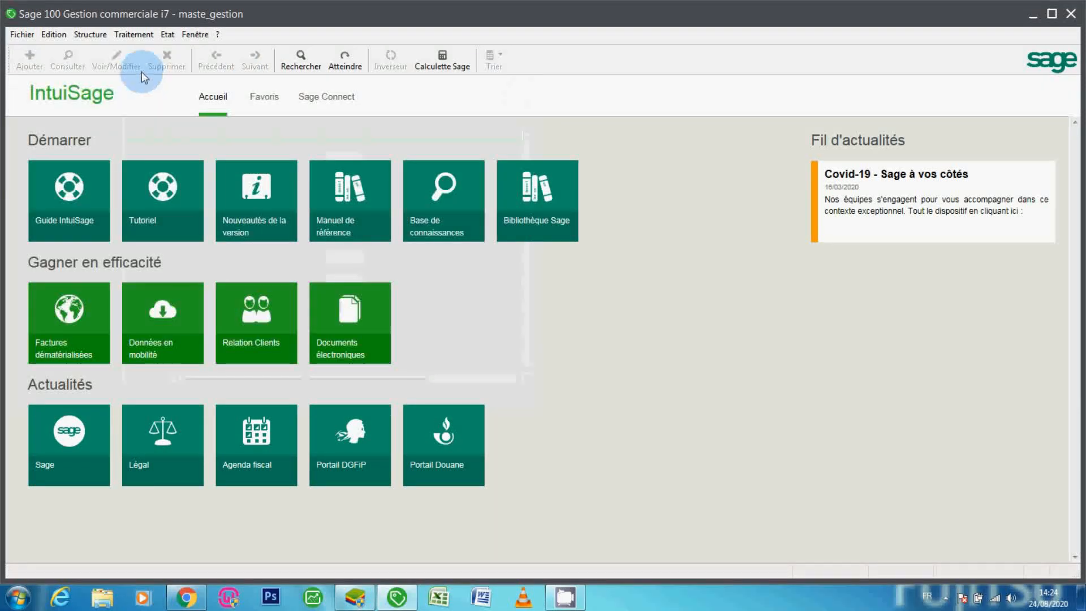
Add a second gamme named Taille alongside Couleur in the company's article parameters
click(22, 34)
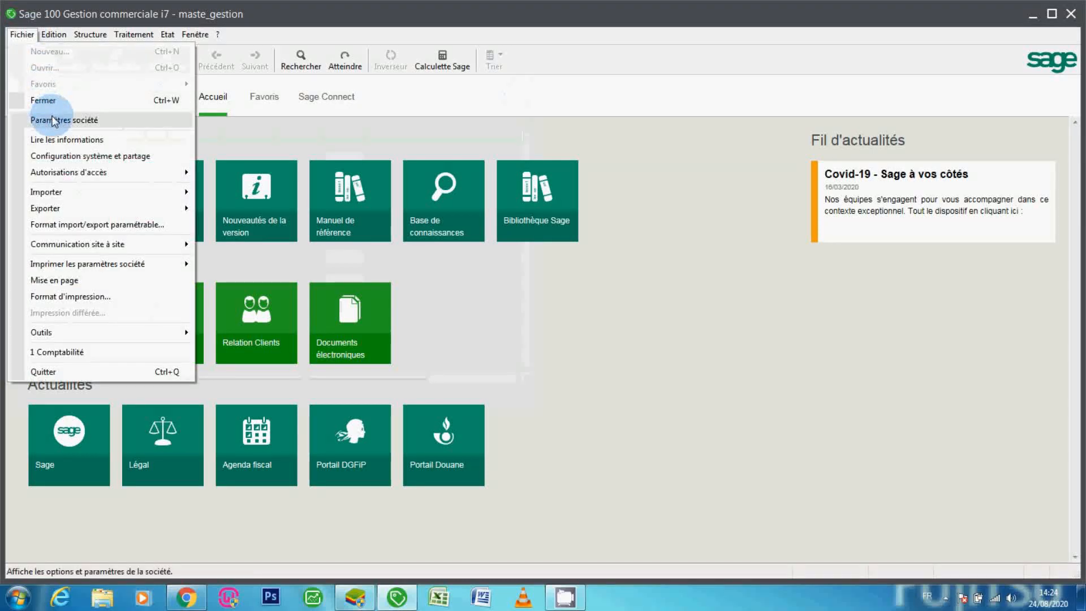
click(52, 120)
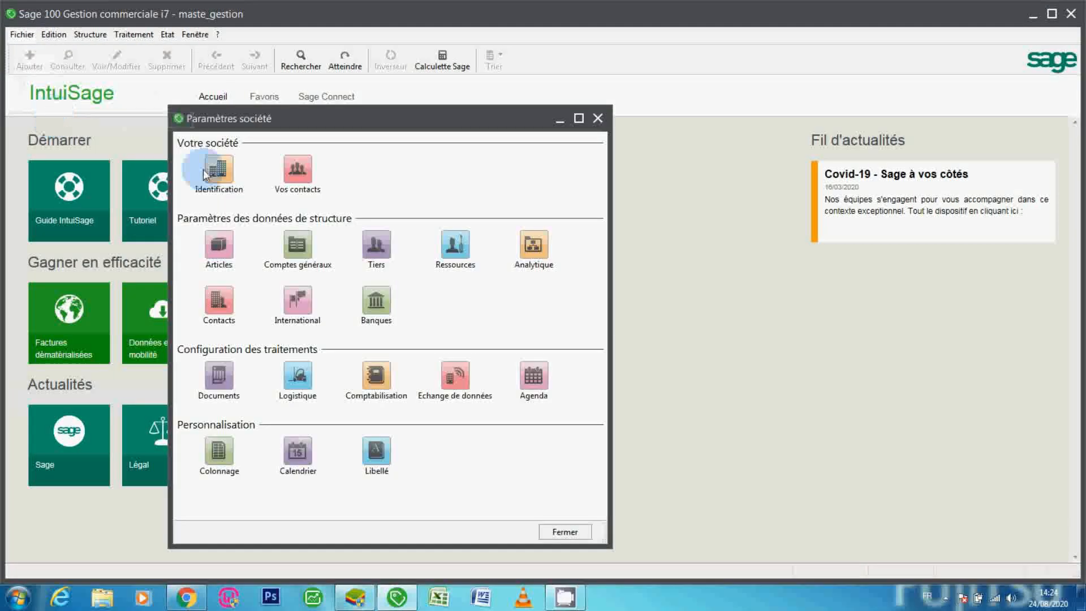
click(225, 259)
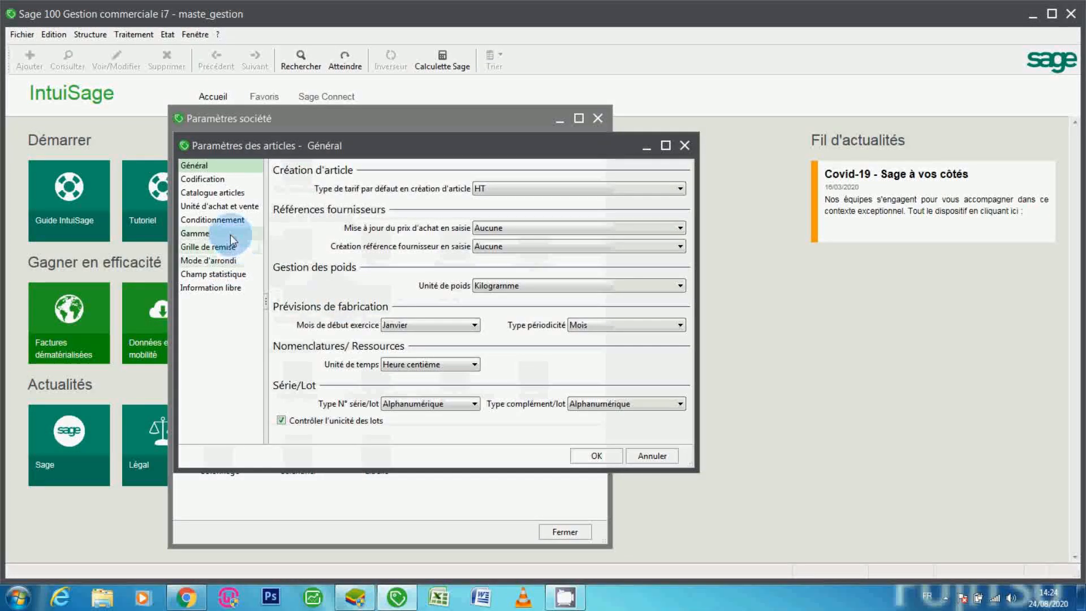
click(230, 234)
click(294, 198)
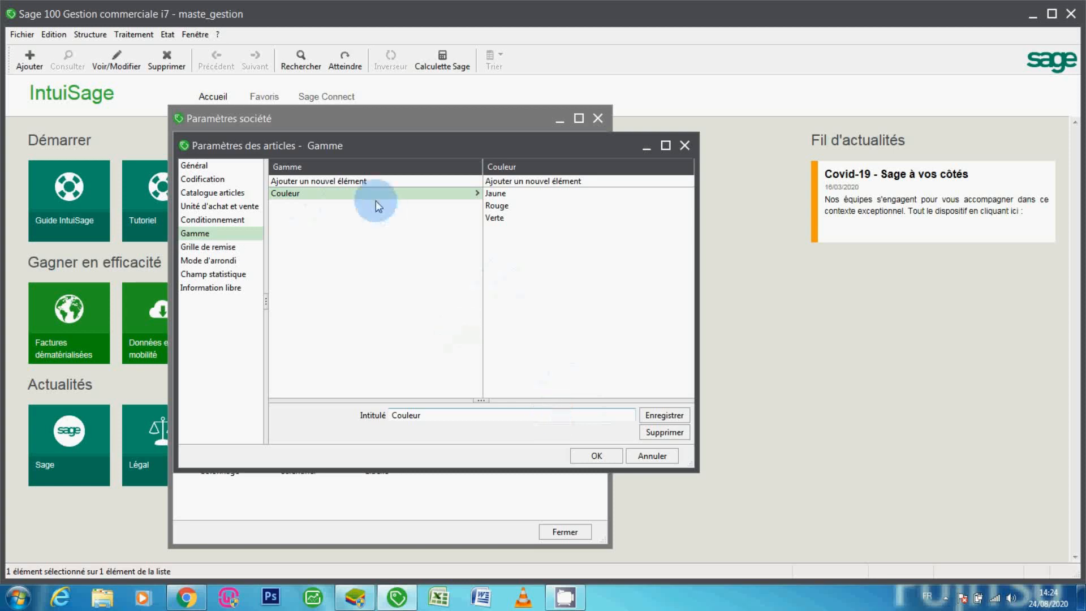
click(353, 181)
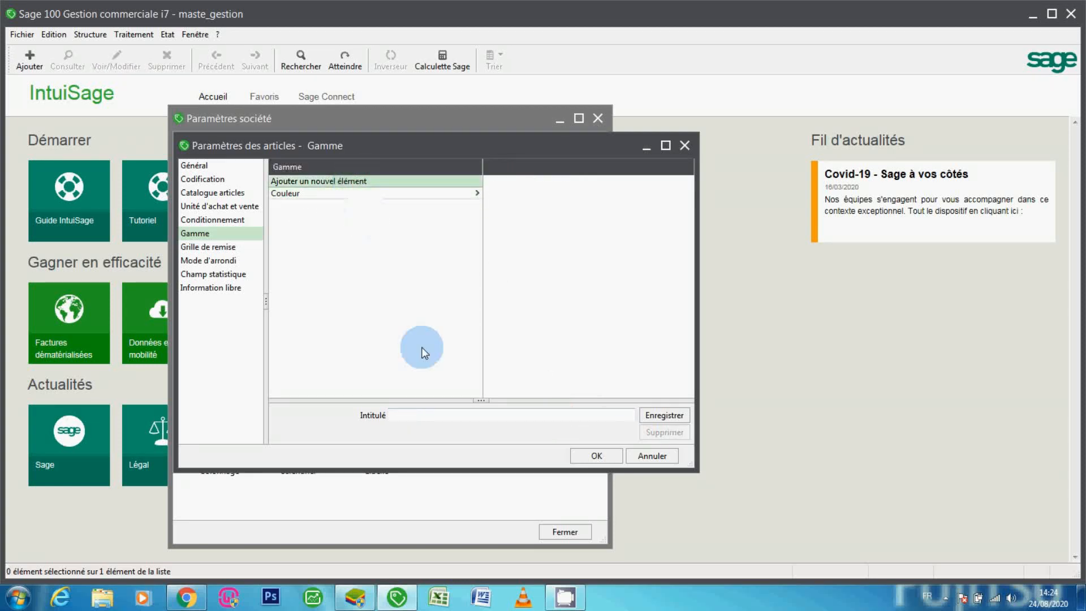
click(412, 414)
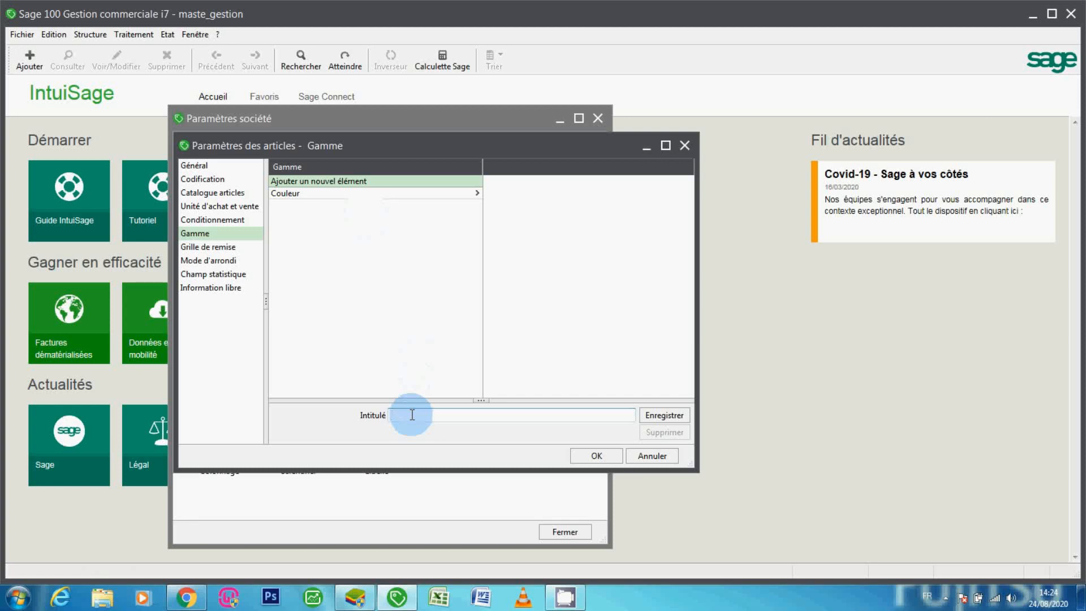
text(Taille)
click(648, 416)
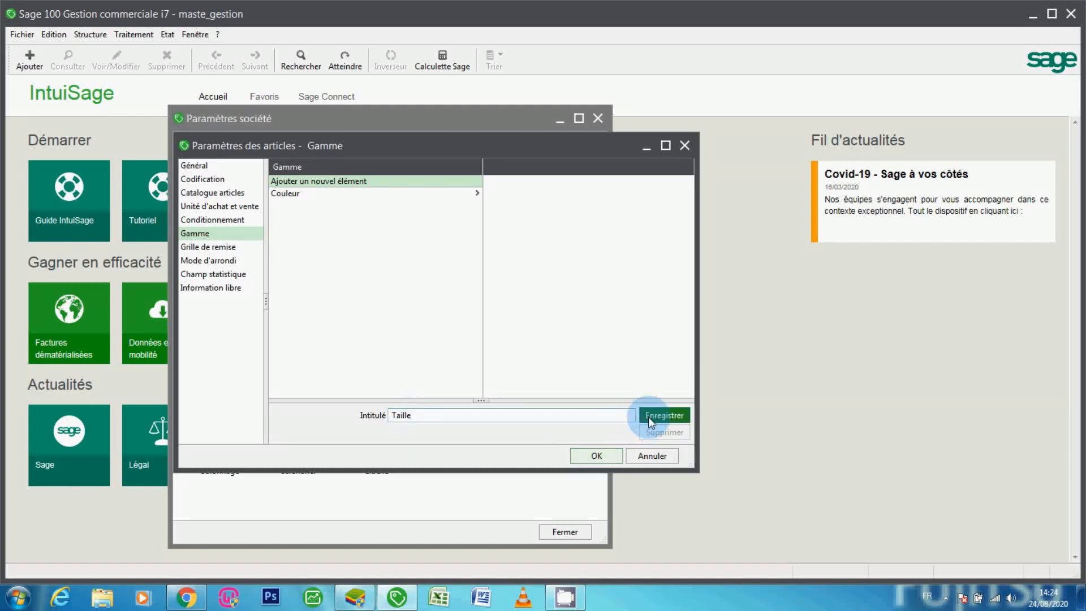
Add the value Enf to the Taille gamme without carrying it over to existing articles
click(382, 209)
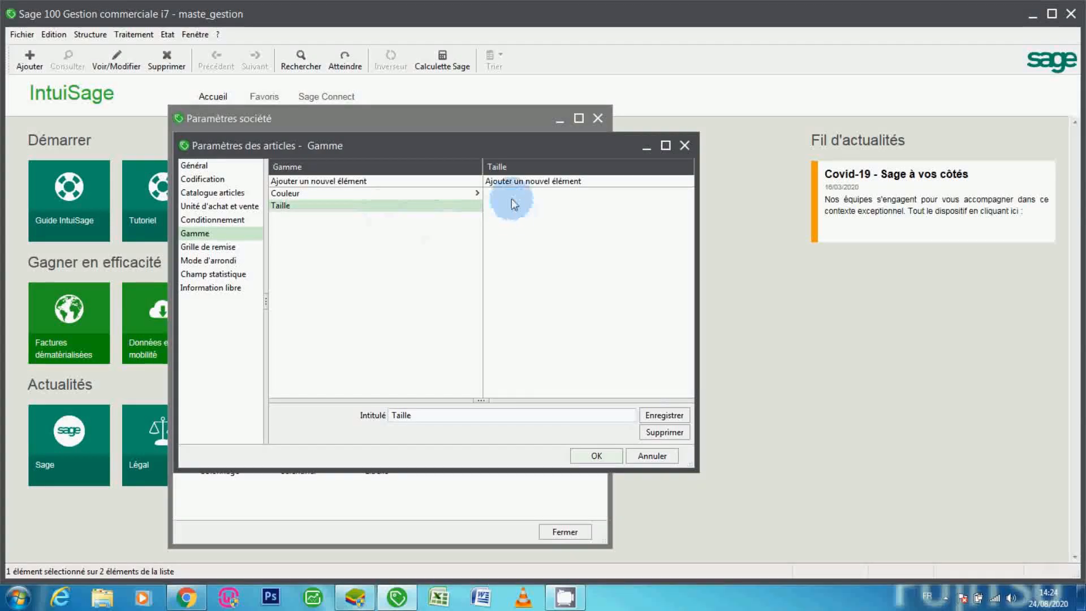
click(508, 181)
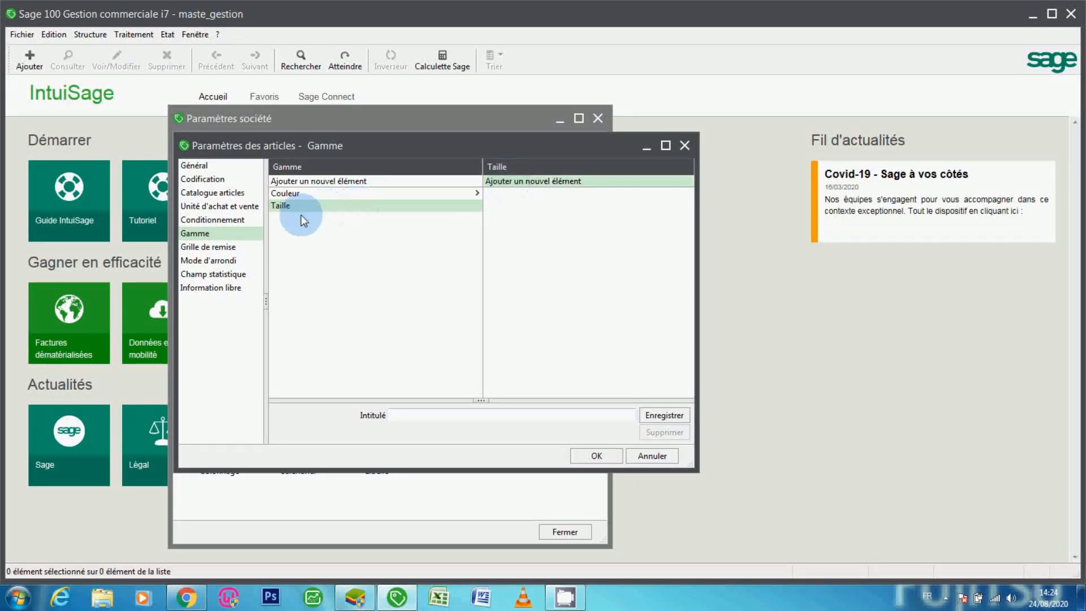
click(435, 413)
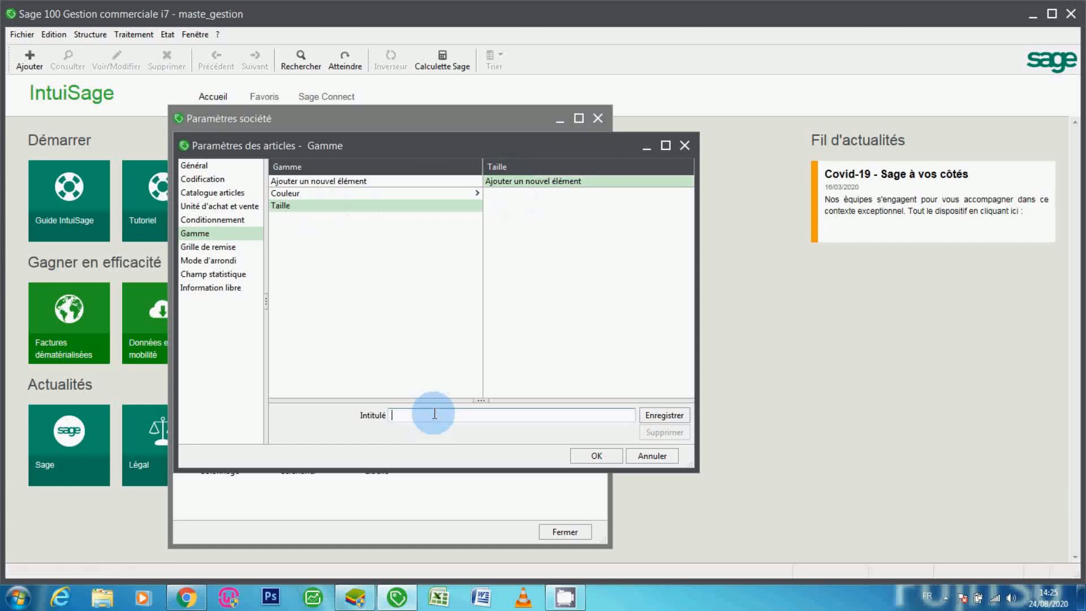
text(Enf)
click(648, 415)
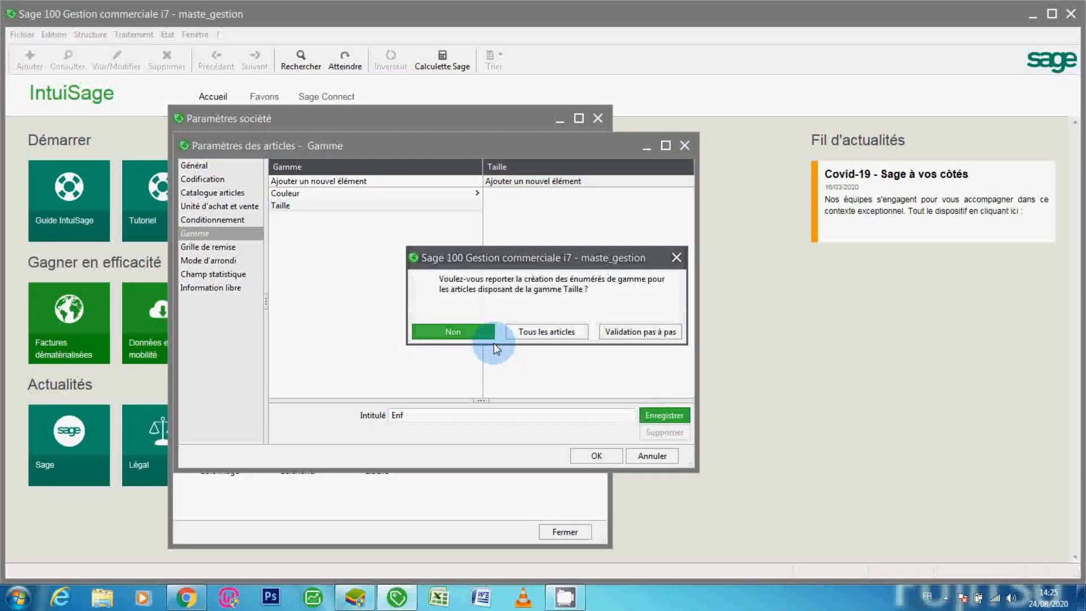
click(481, 337)
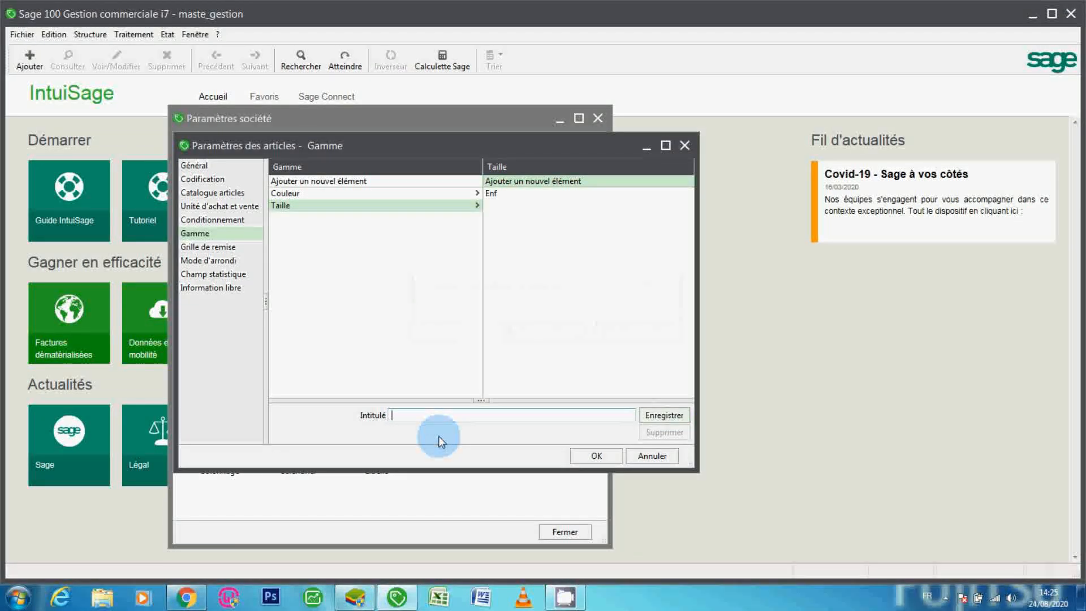
text(Ad)
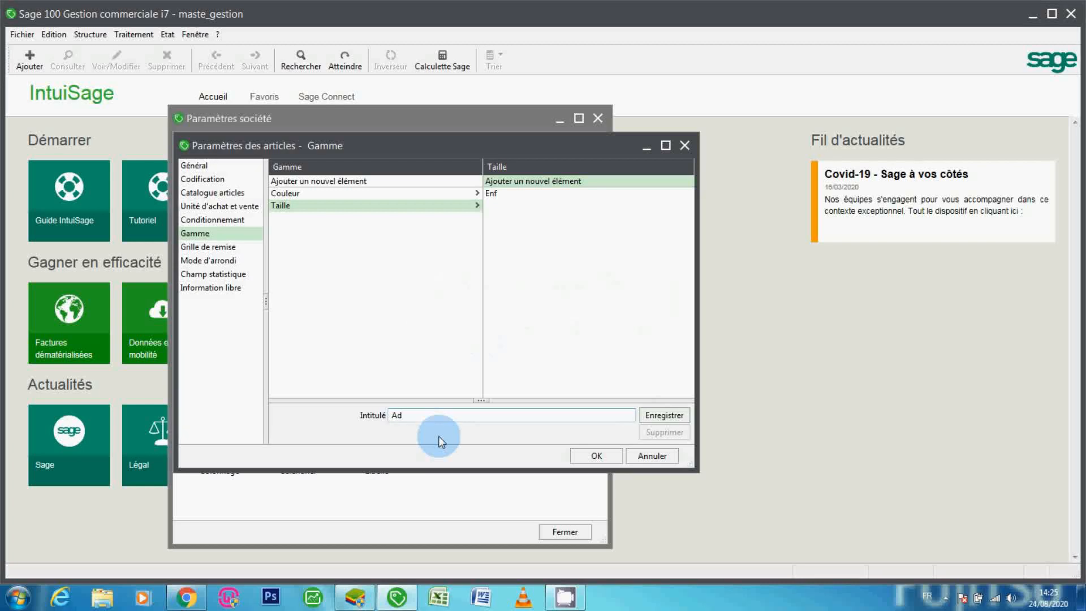
text(ulte)
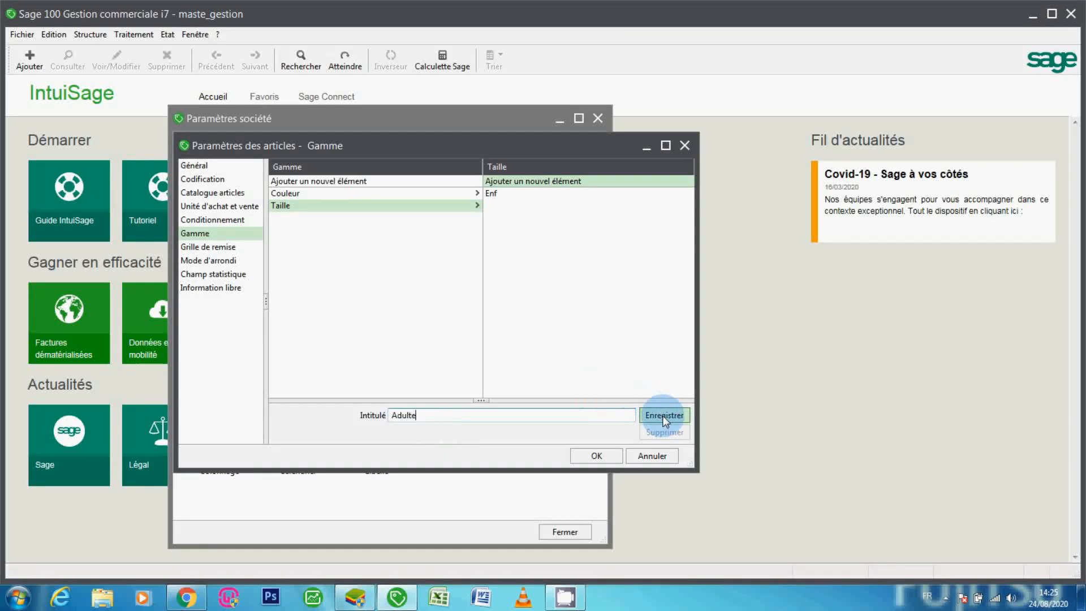
key(BackSpace)
key(BackSpace)
key(BackSpace)
key(BackSpace)
key(BackSpace)
key(BackSpace)
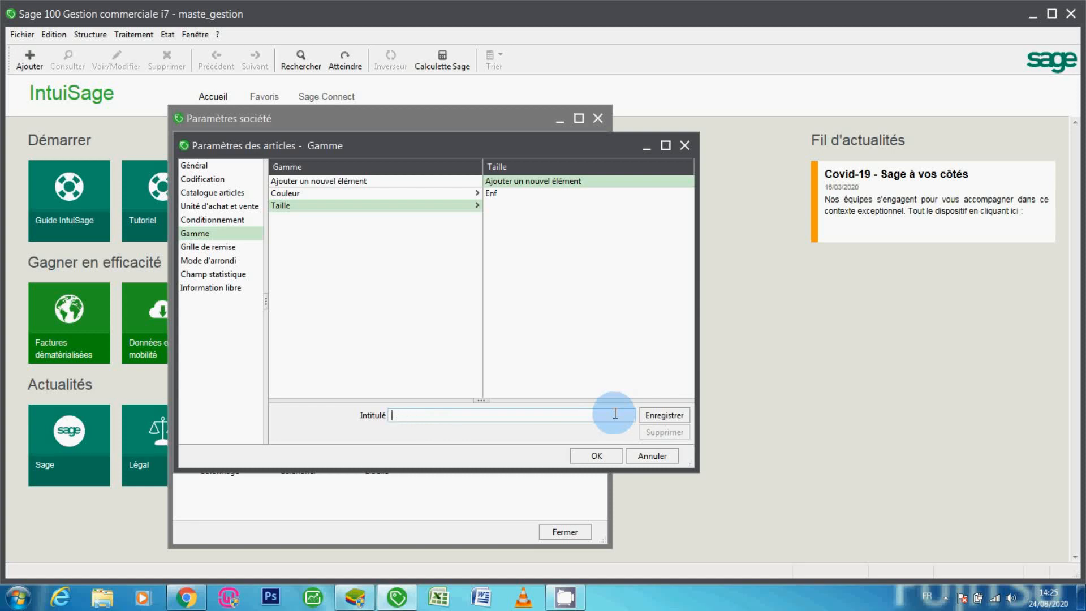
Add the values homme and femme to the Taille gamme without carrying them over to existing articles
text(homme)
click(677, 418)
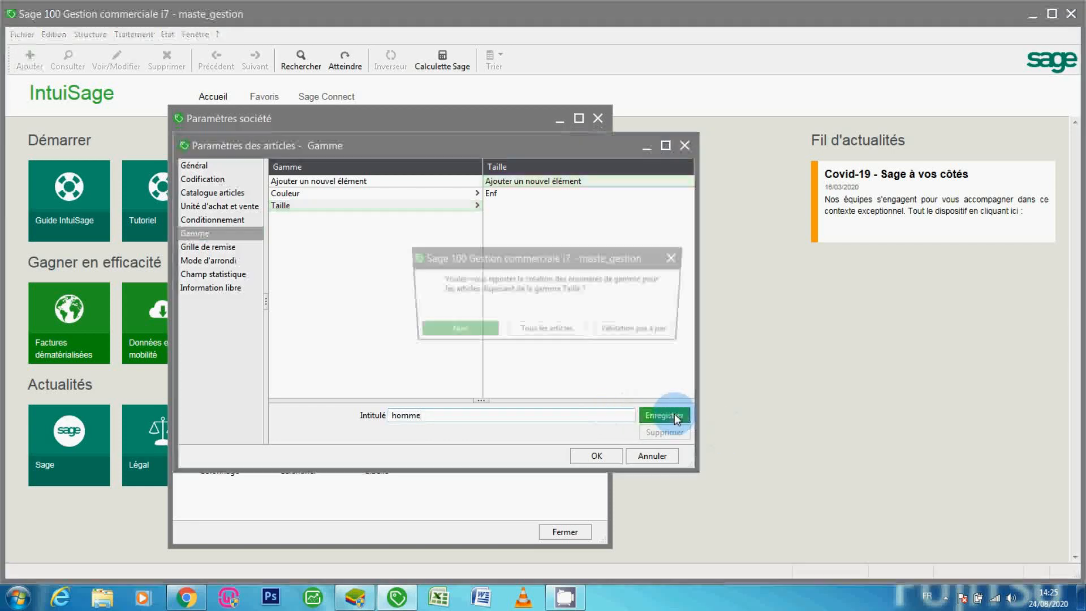
click(467, 332)
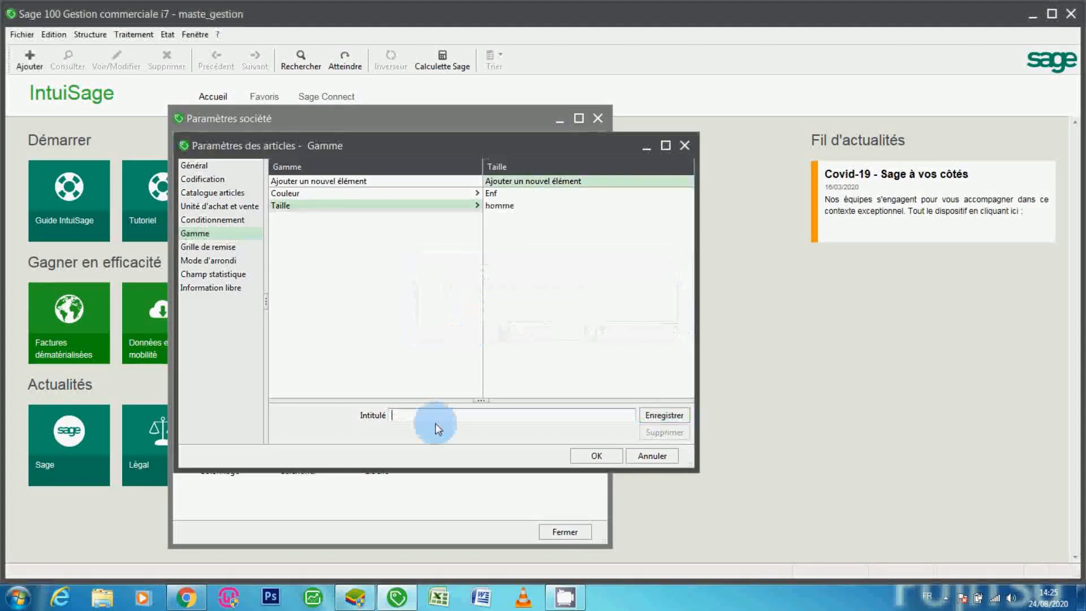
text(femme)
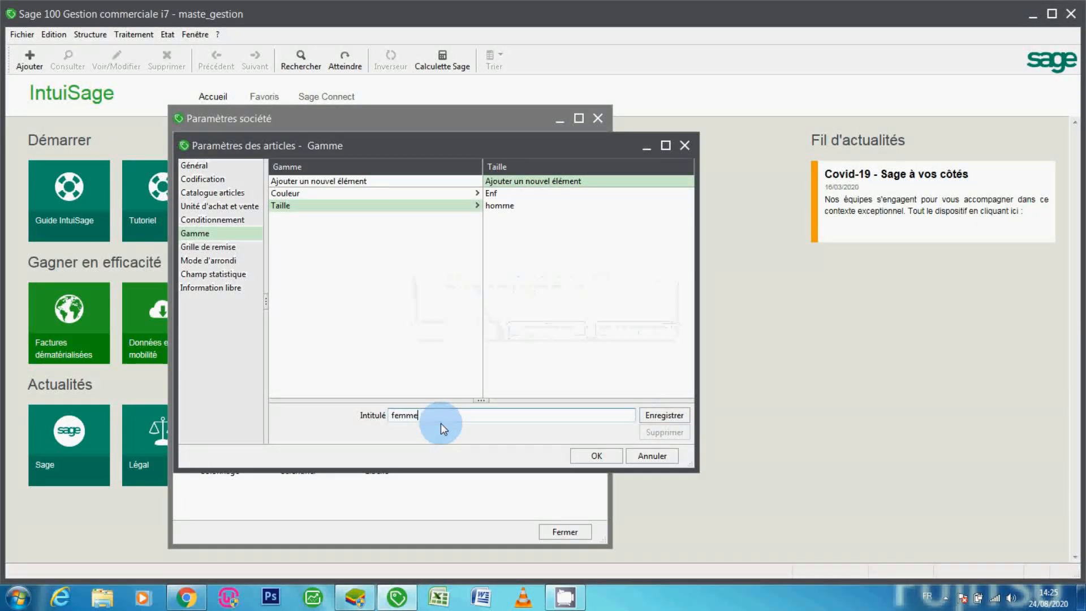
click(663, 415)
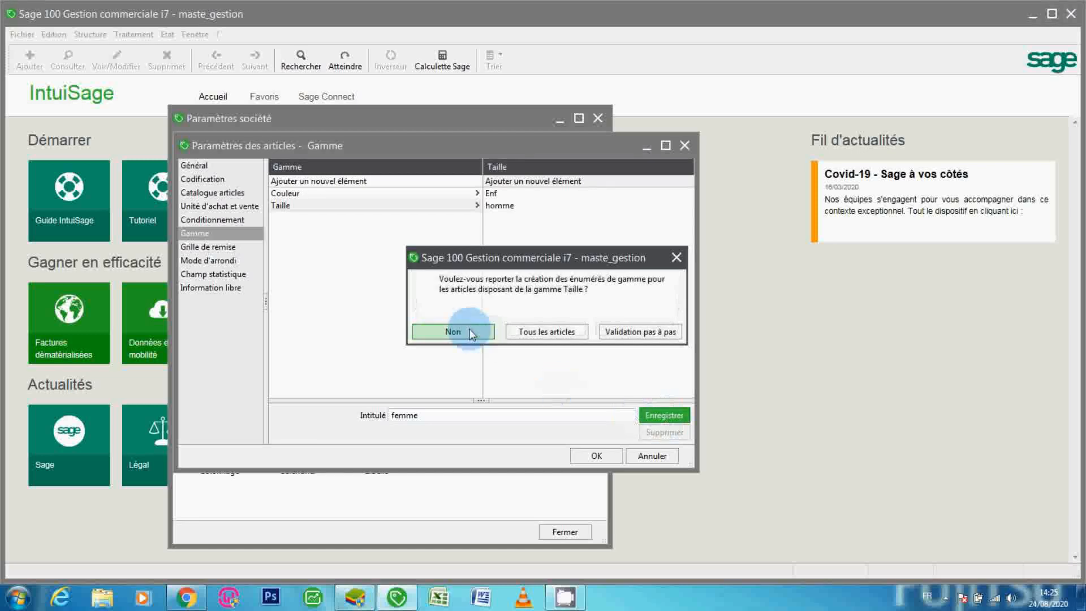
click(468, 329)
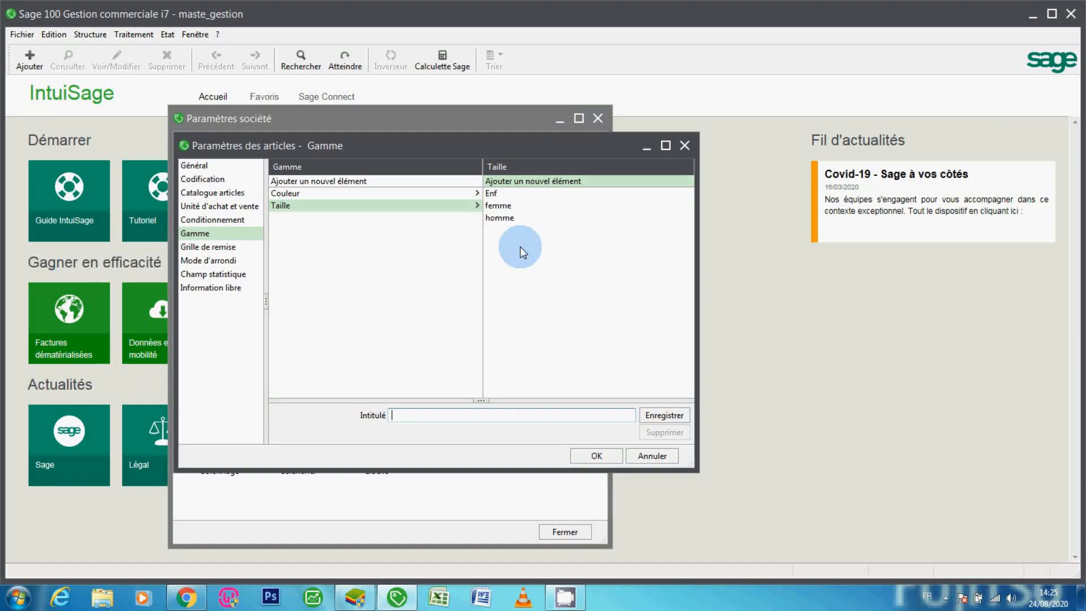
Try to delete the Couleur gamme from the article parameters
click(380, 194)
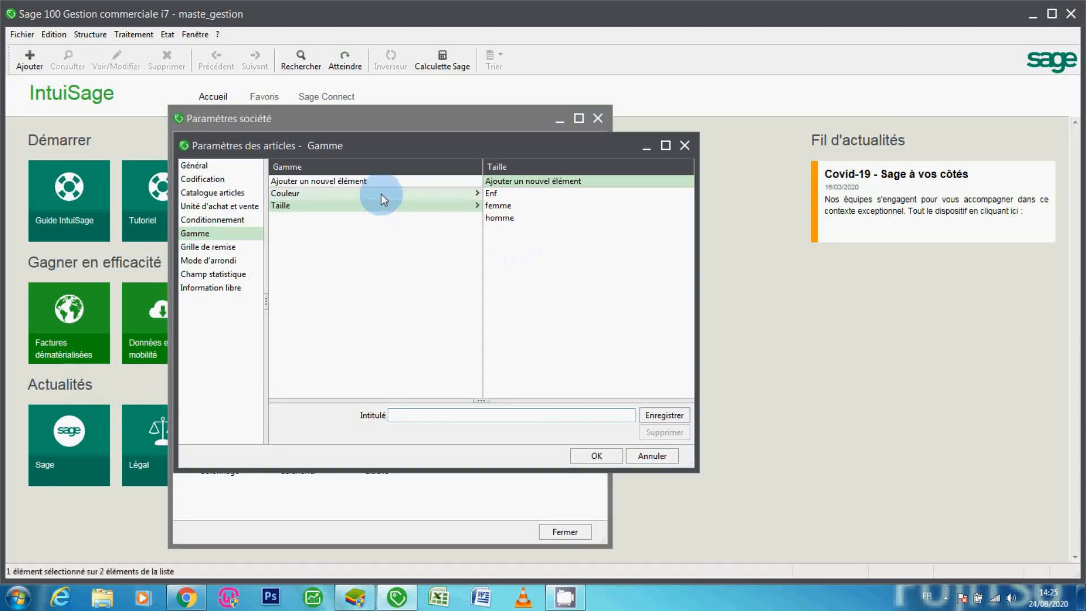
click(670, 430)
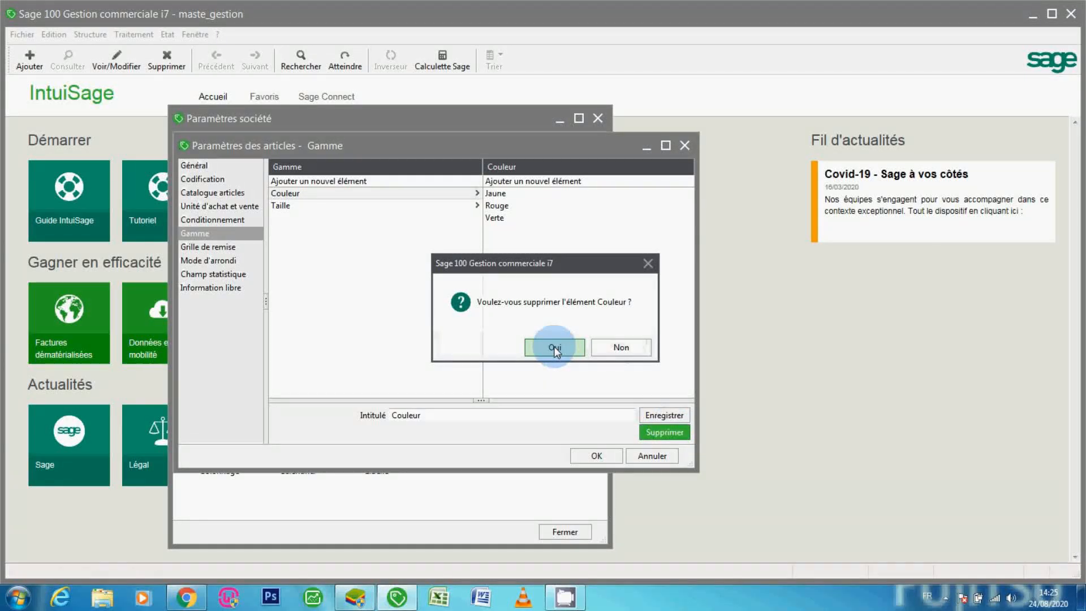
click(554, 347)
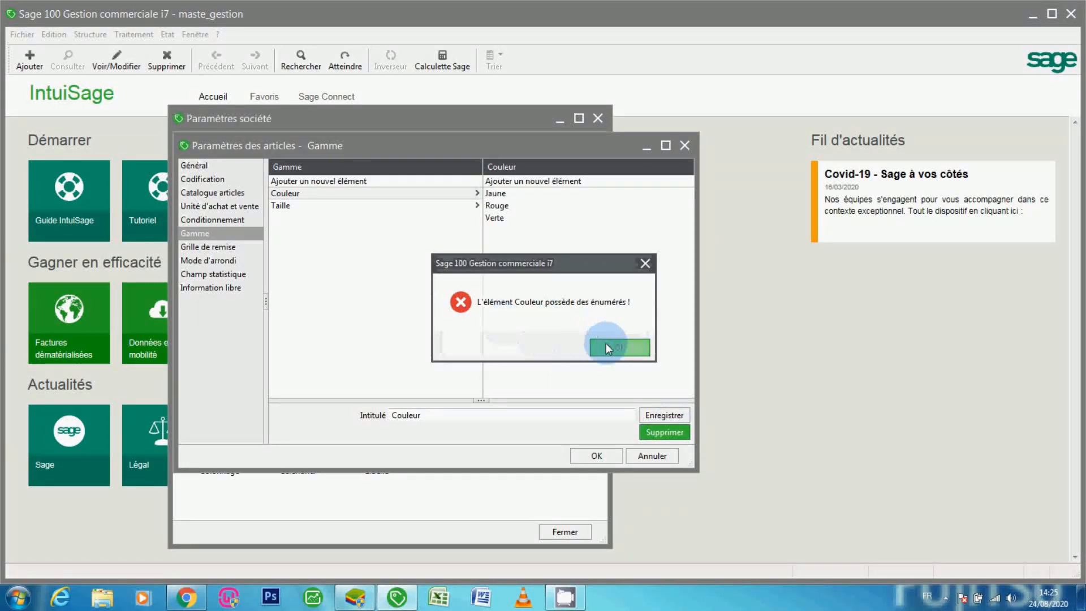
click(605, 342)
Check the values of the Couleur gamme, then validate the article parameters and close the company settings
click(496, 195)
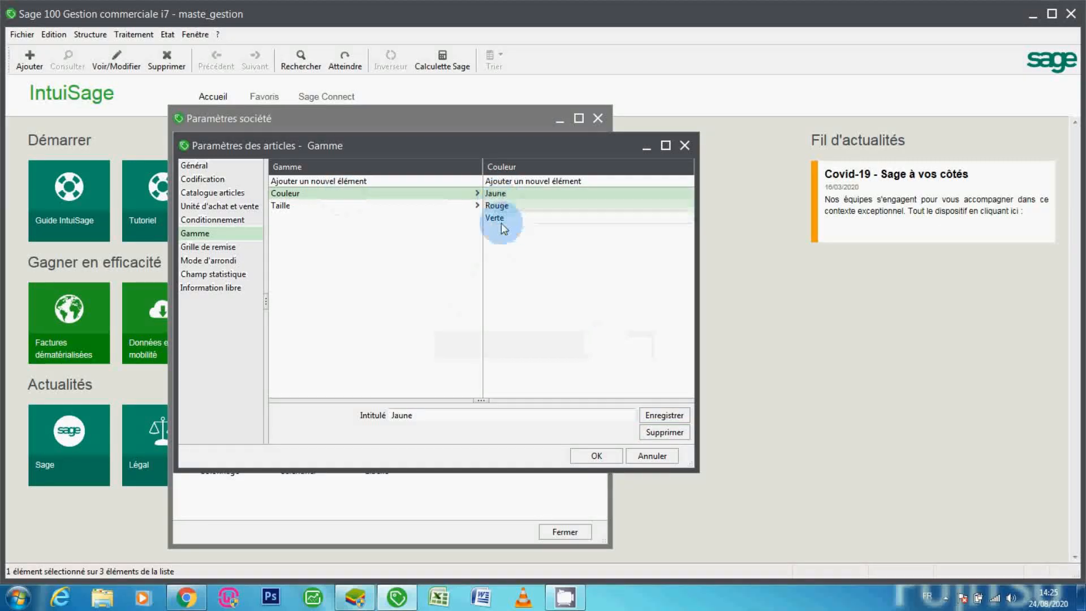
click(501, 209)
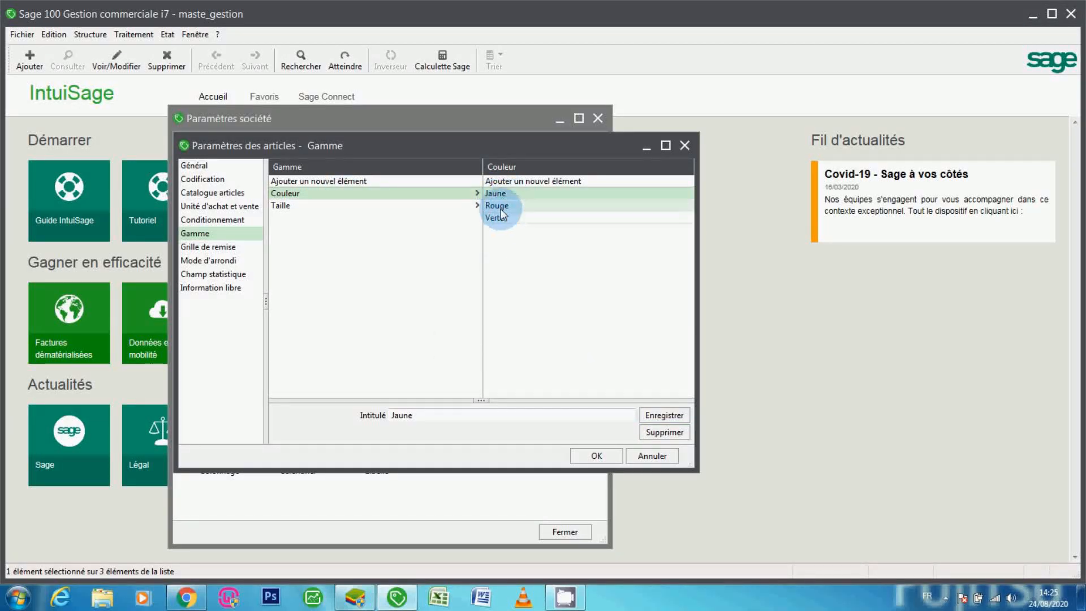
click(344, 194)
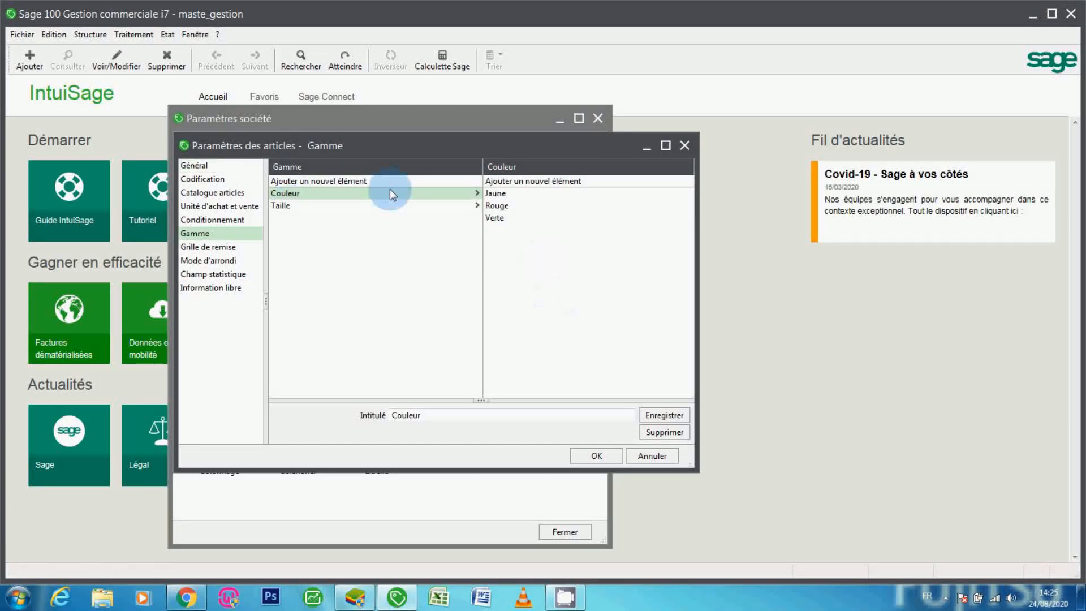
click(611, 456)
click(598, 117)
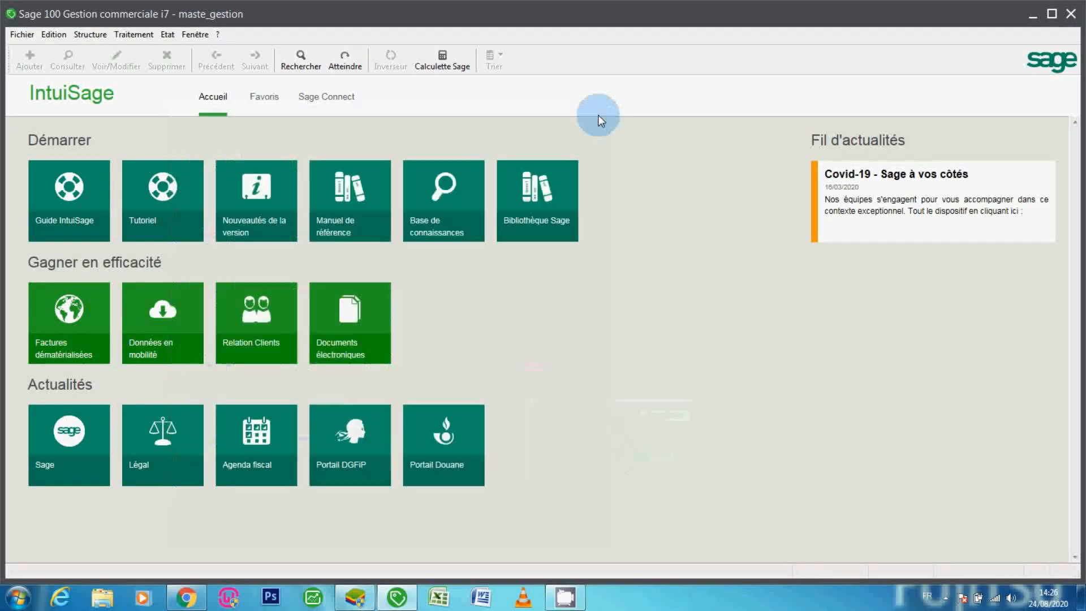
Open the CH0001 CHEMISE record from the article list to check its gamme settings, then close it
click(88, 35)
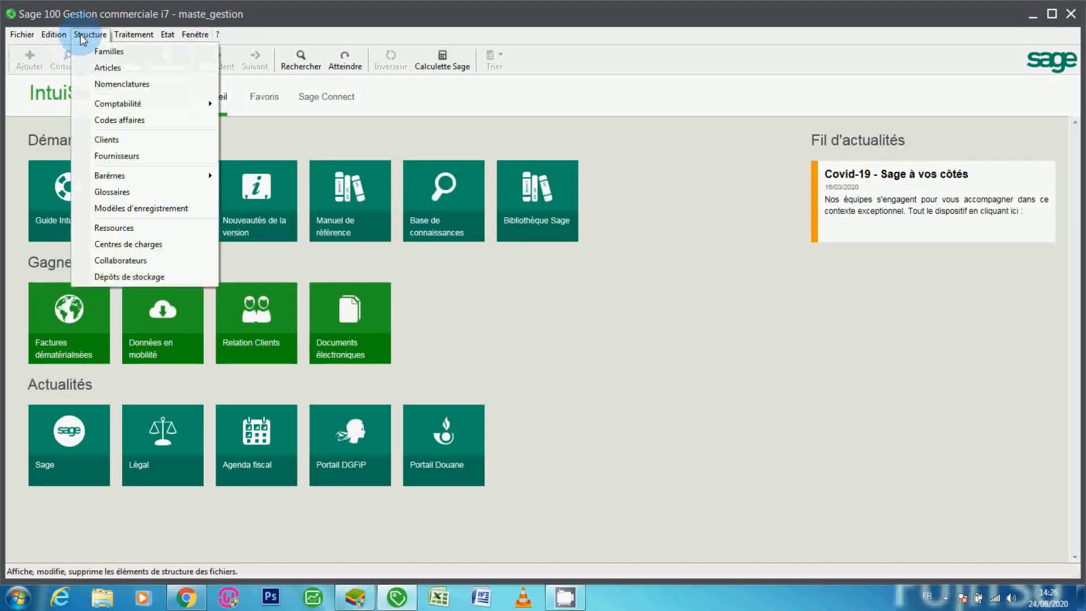
click(102, 68)
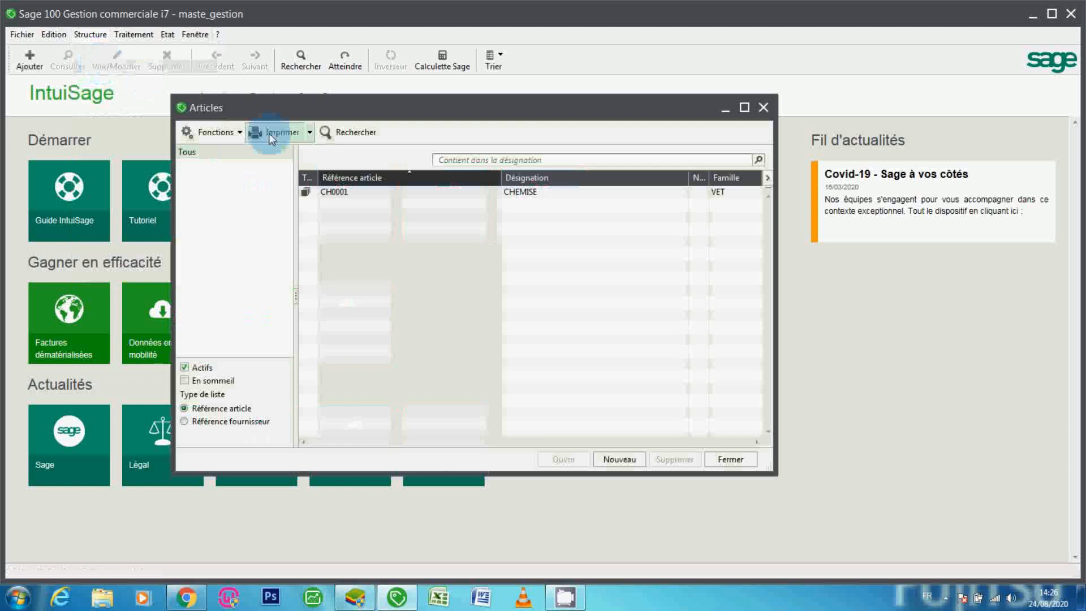
double_click(335, 192)
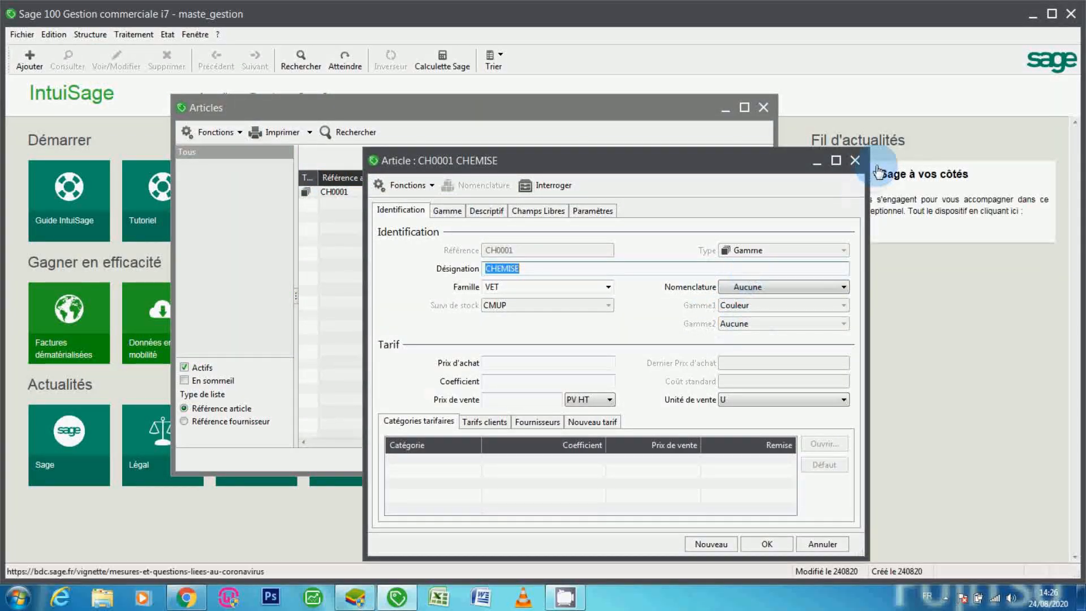
click(858, 164)
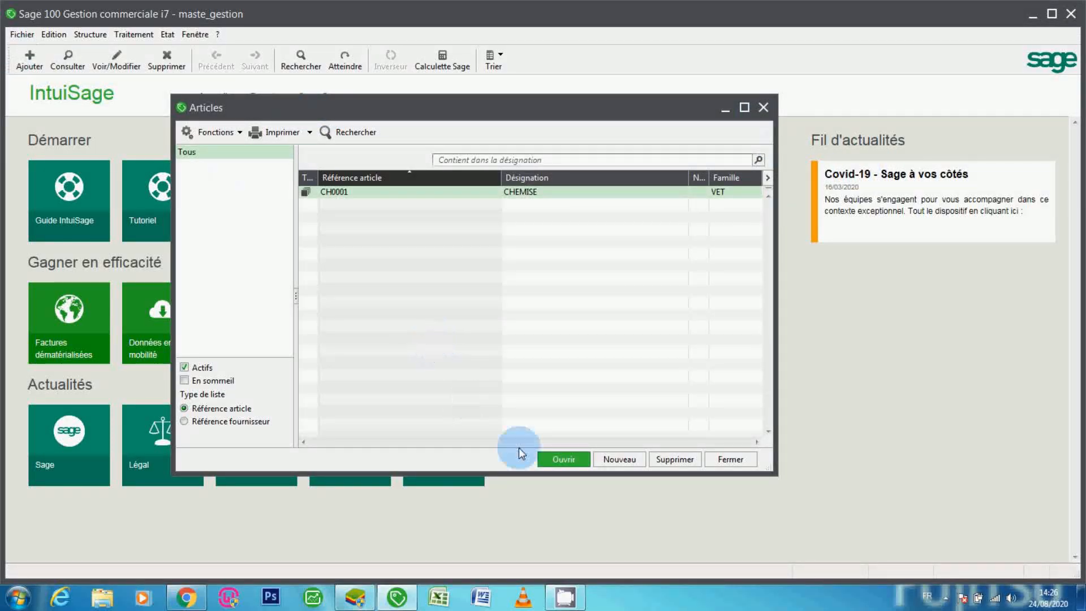
Create a new article with the reference CHE0002 and the designation CHAMISE A
click(615, 458)
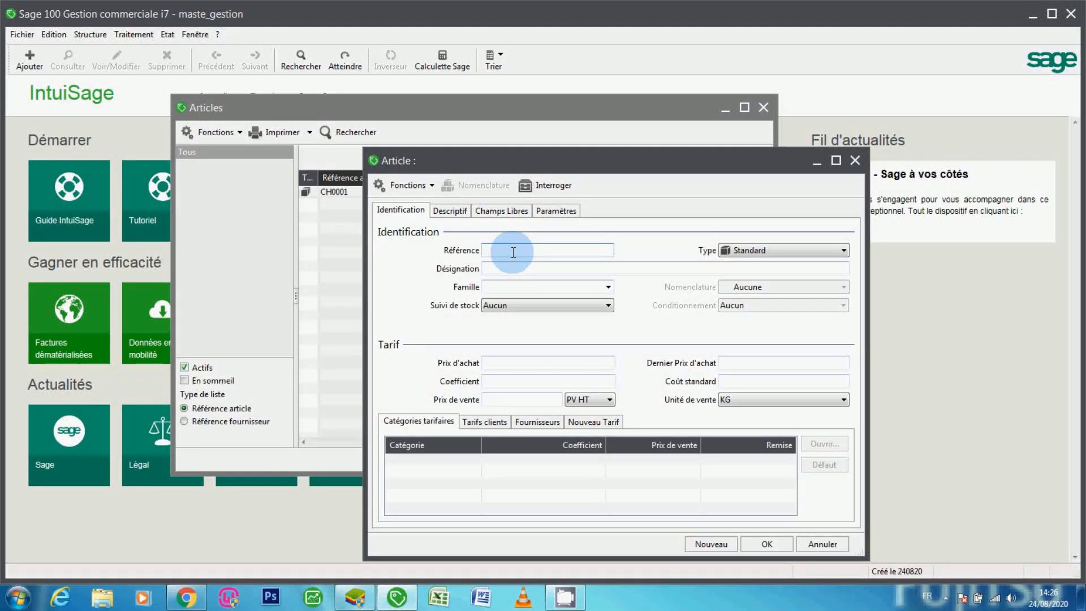
text(CHE)
click(516, 263)
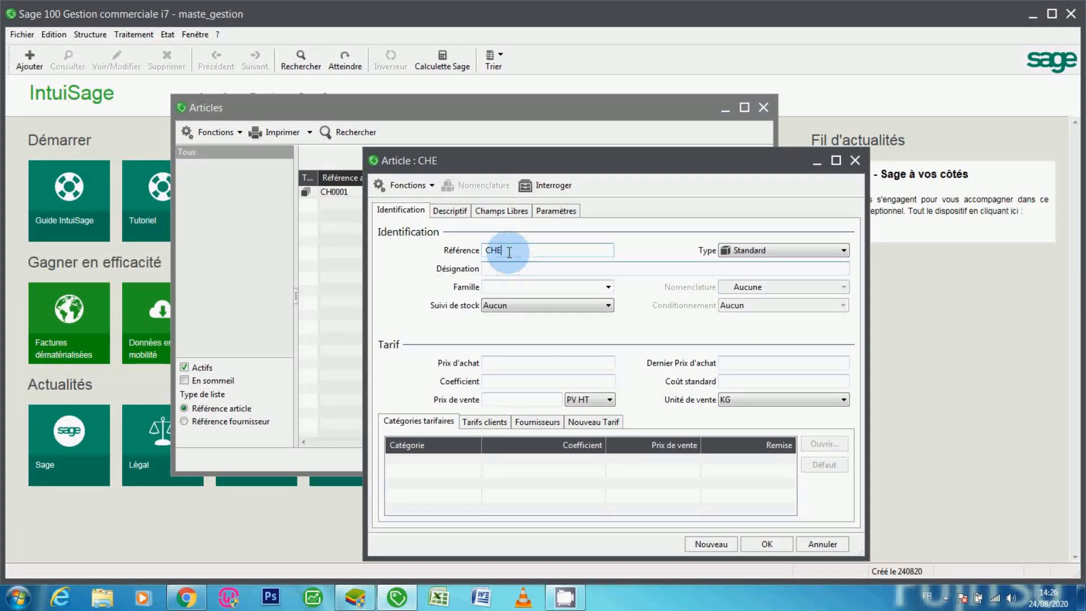
click(509, 252)
text(0002)
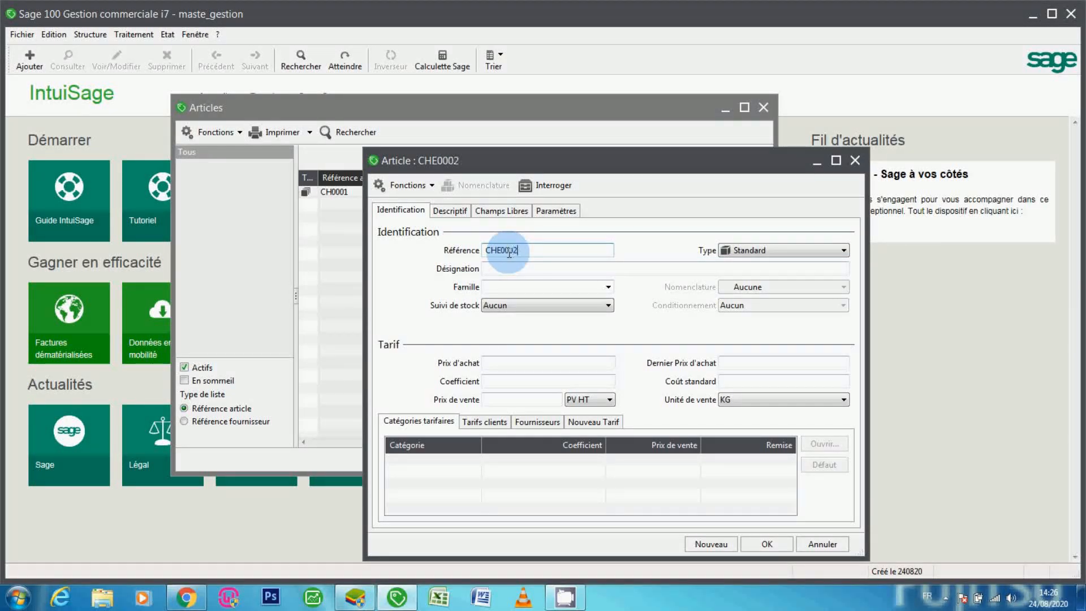
click(515, 268)
text(C)
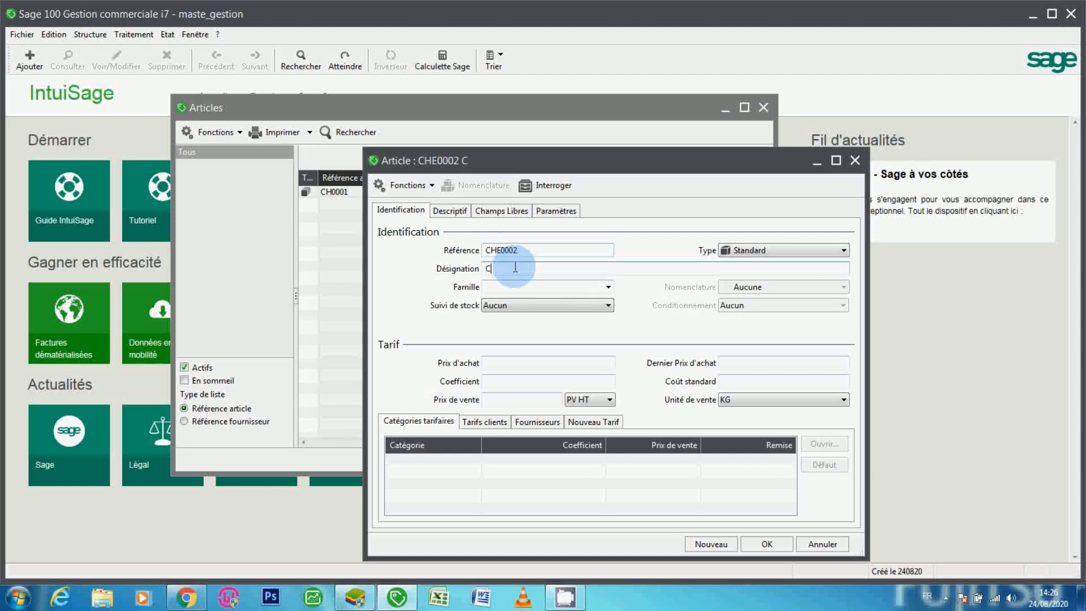
text(HAMISE)
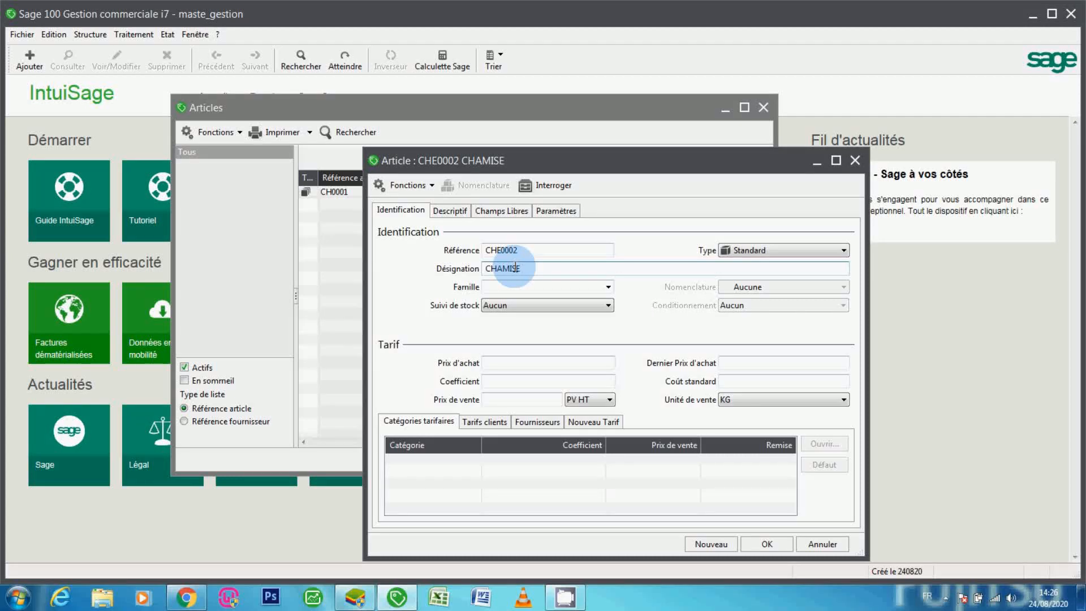
text( A)
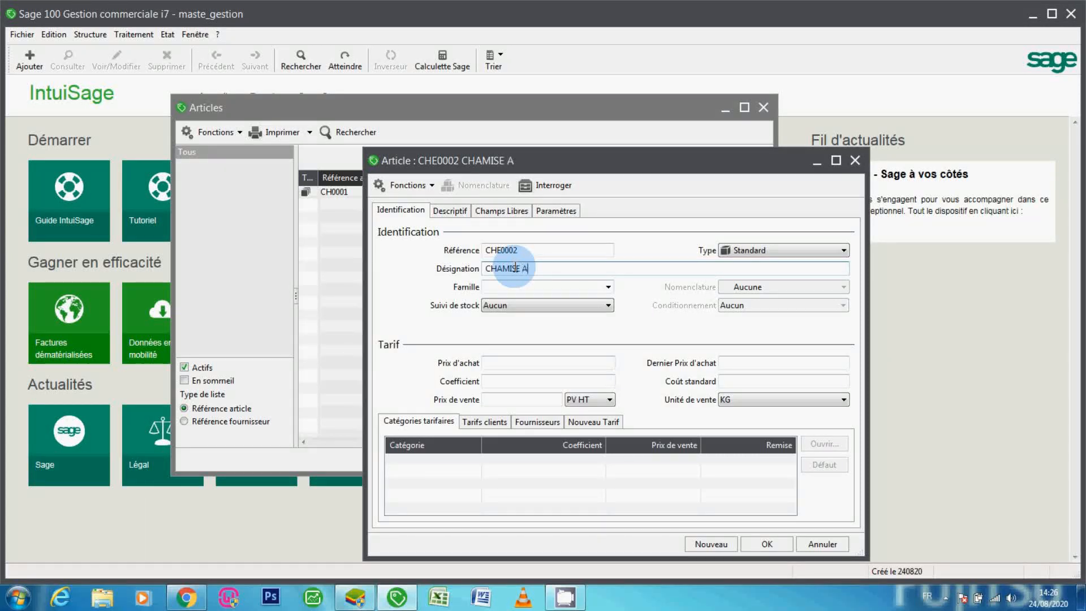
Assign article CHE0002 to the VET Vêtement family and set its stock tracking to CMUP
click(608, 286)
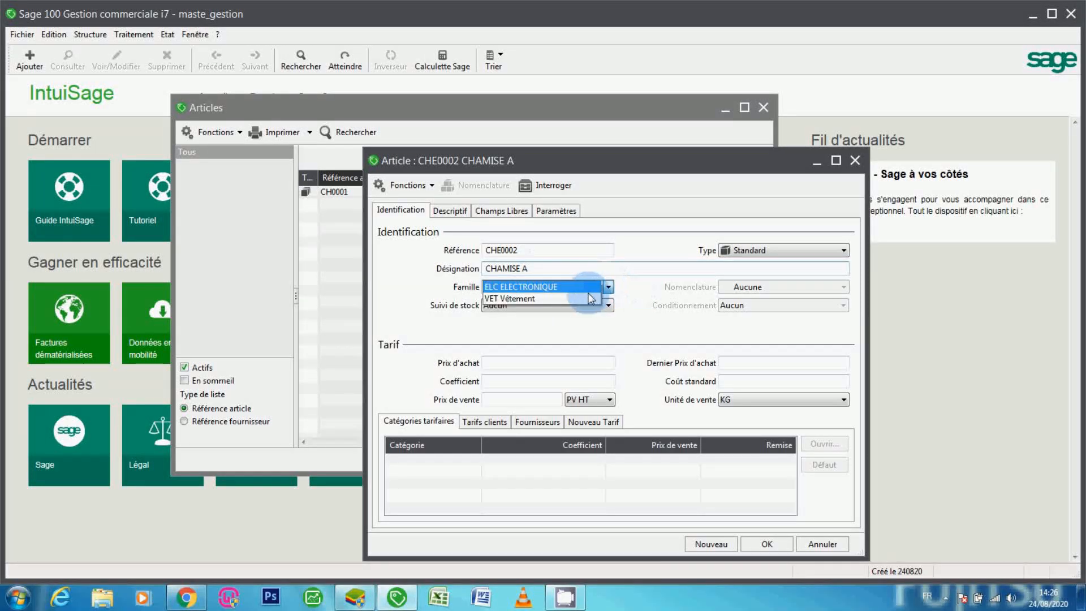
click(584, 298)
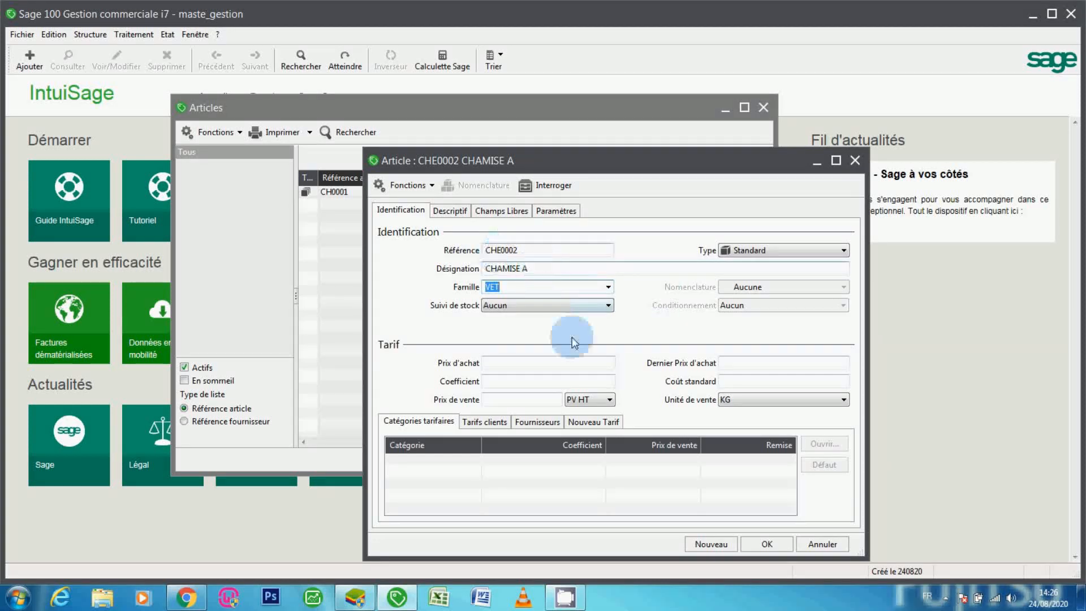
click(566, 307)
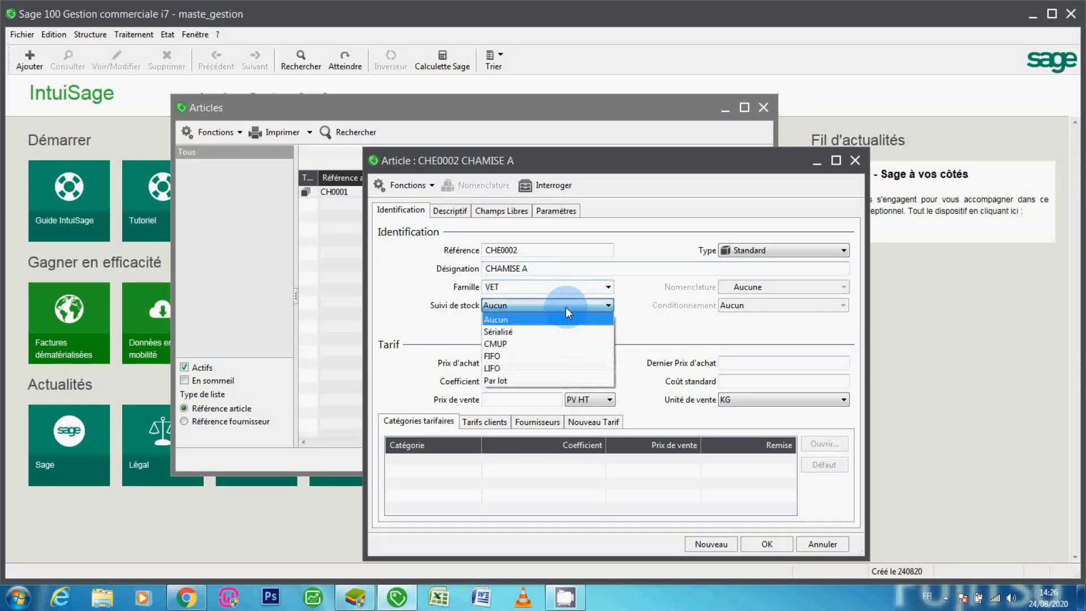
click(520, 345)
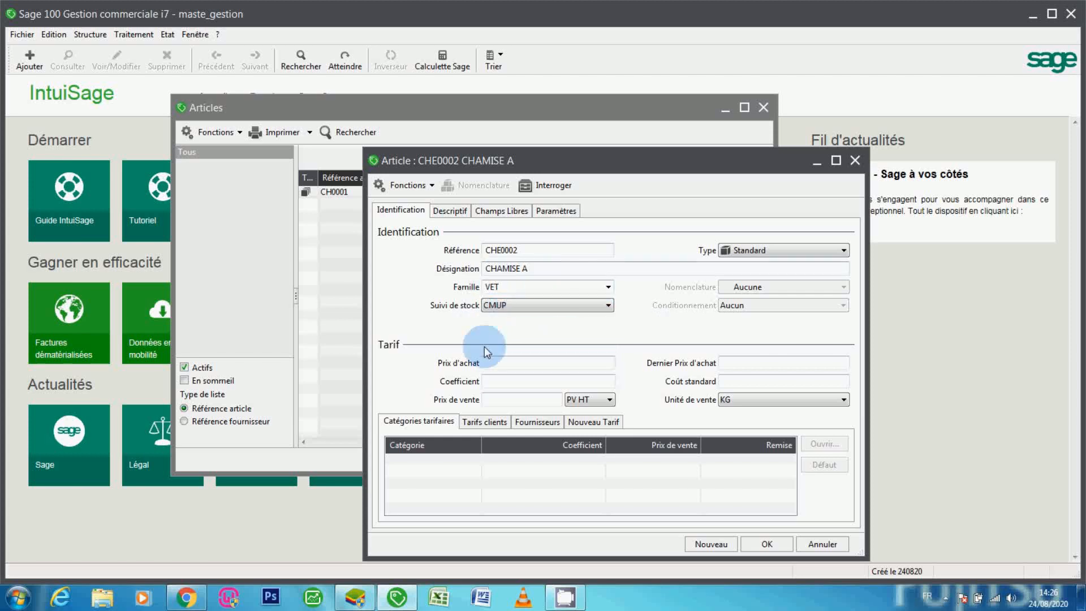
click(517, 304)
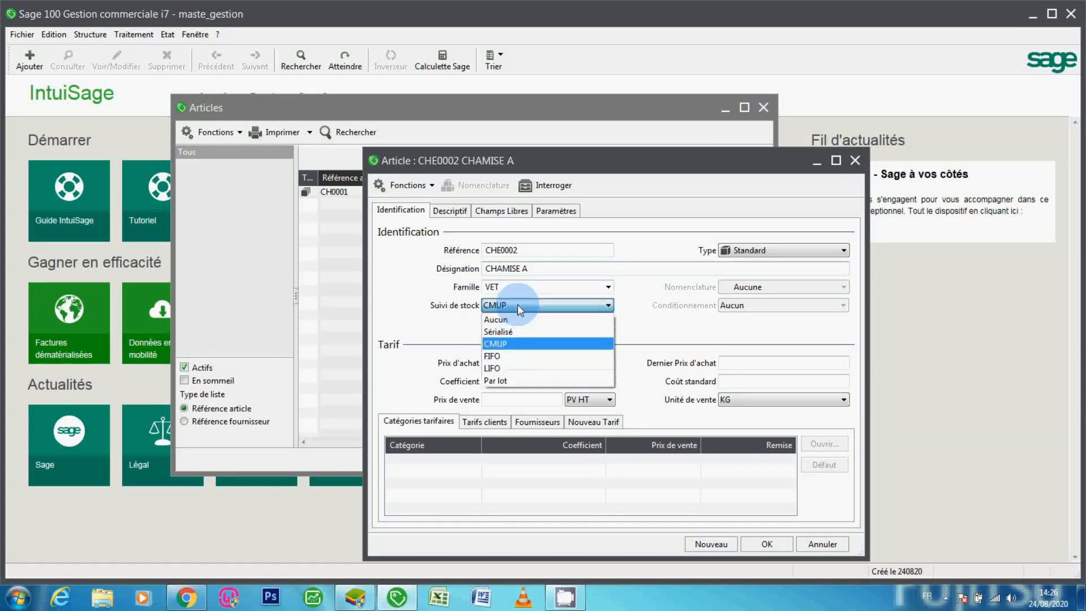
click(487, 344)
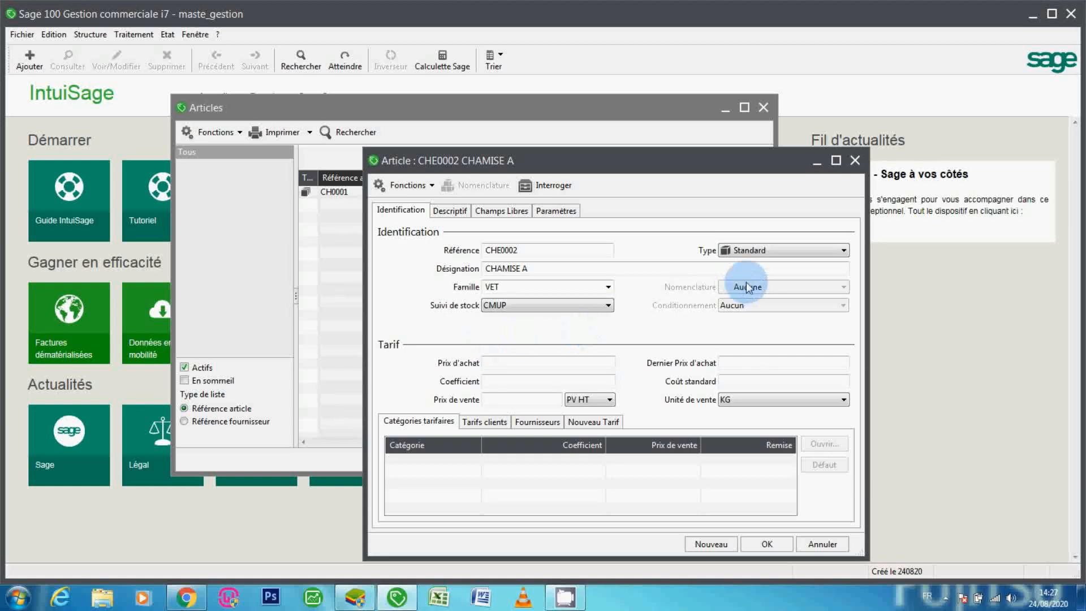
Change the article type to Gamme and check the values listed for its Couleur gamme
click(758, 249)
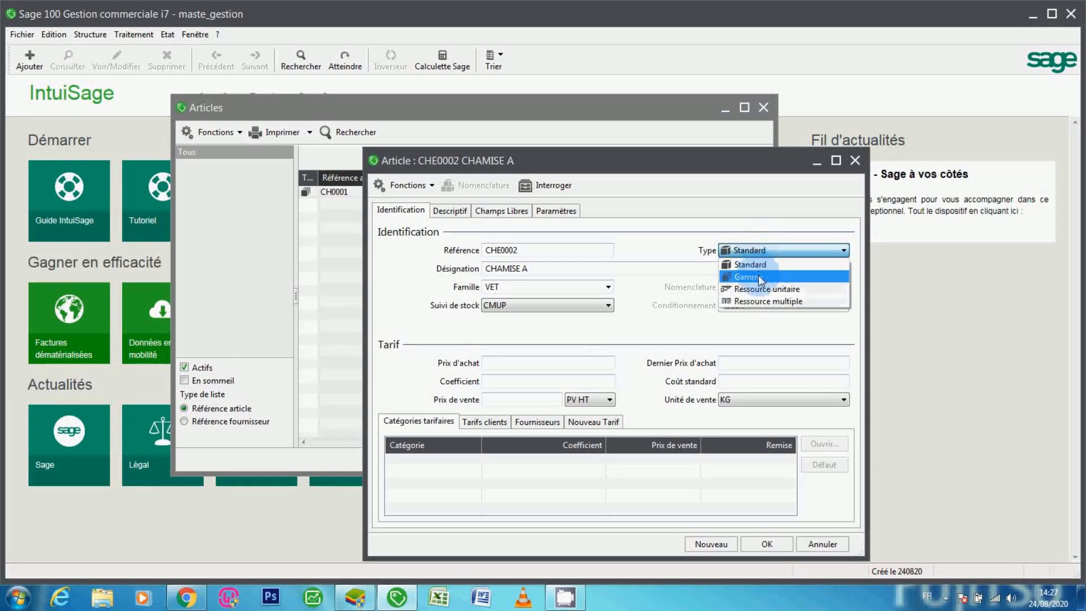
click(758, 276)
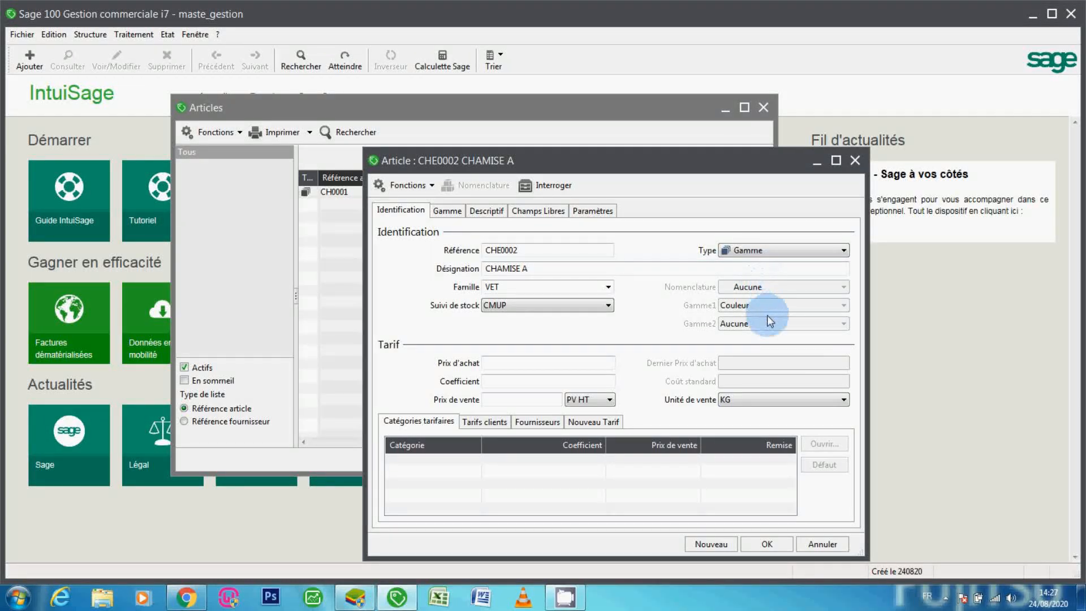
click(448, 210)
click(515, 251)
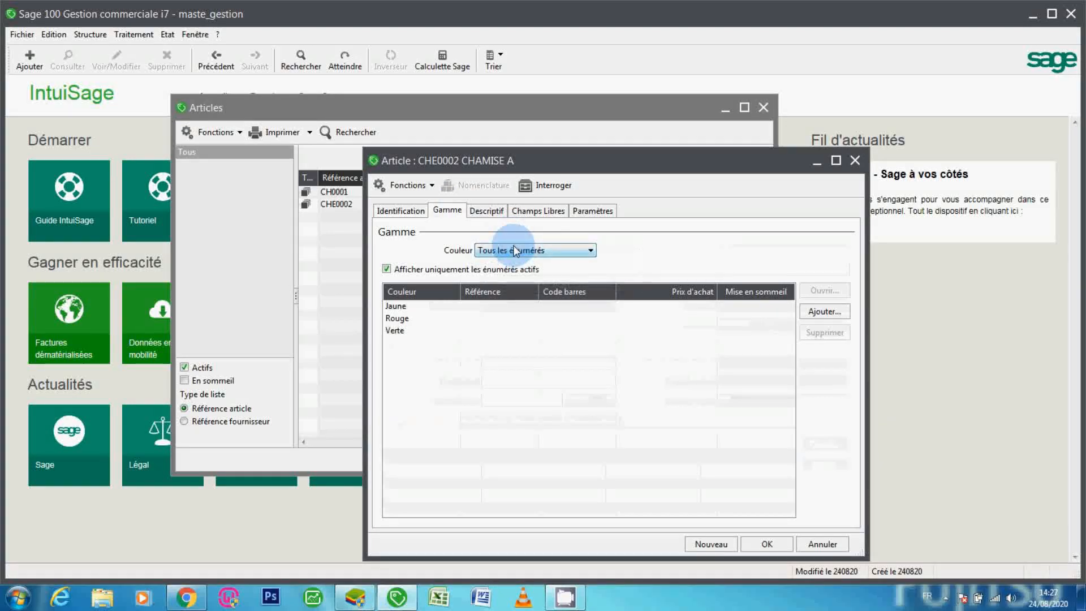
click(515, 251)
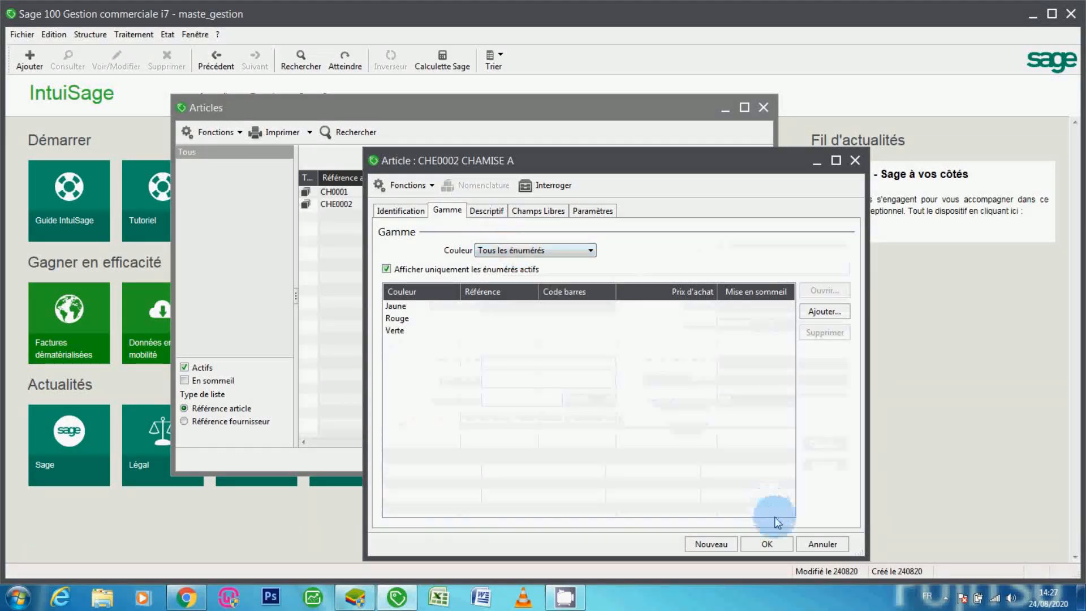
Set Gamme2 of the article to Taille in its identification settings
click(409, 215)
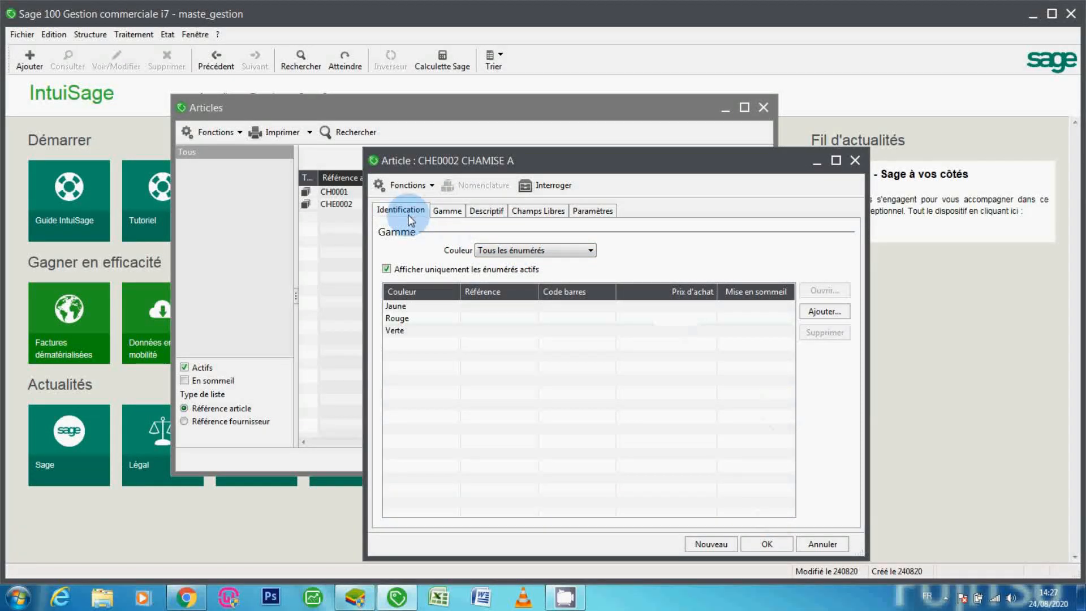
click(756, 328)
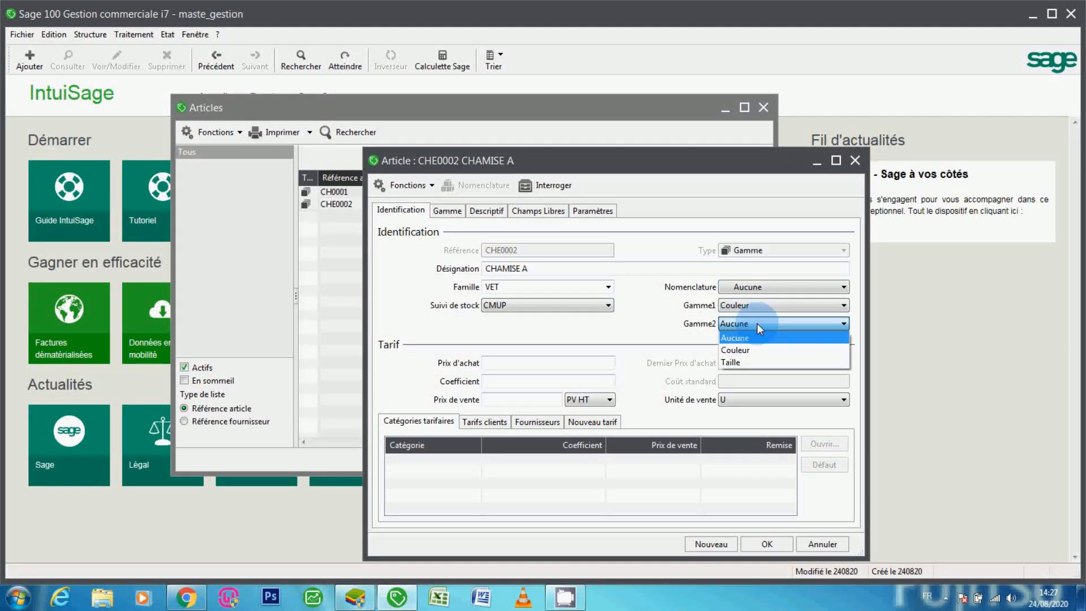
click(748, 360)
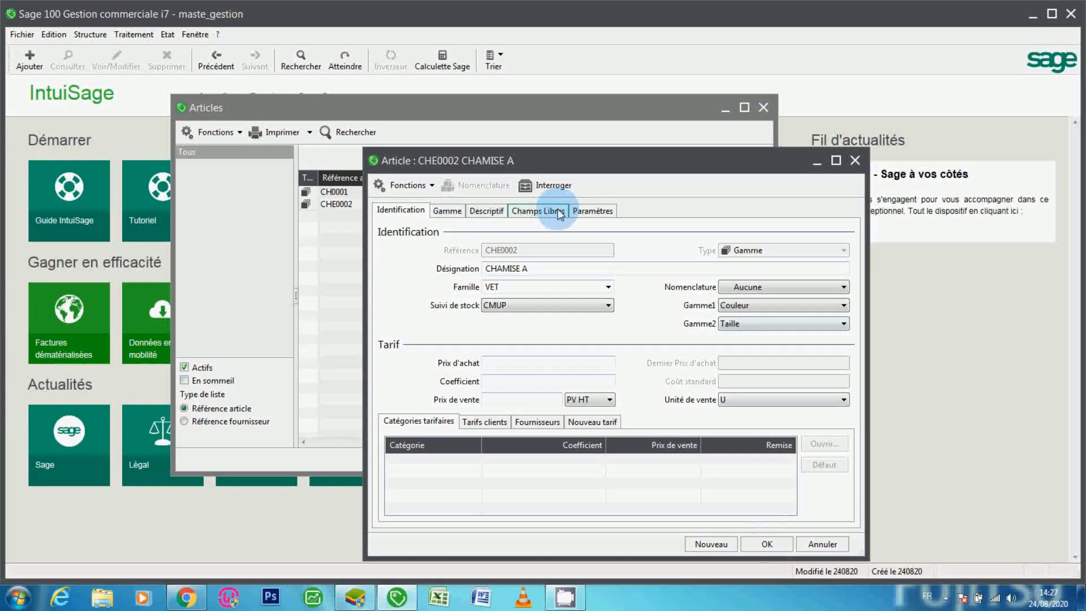
In the article's accounting parameters, assign general account 4455 and first tax code 2 to the TVA COLLECTE category
click(579, 209)
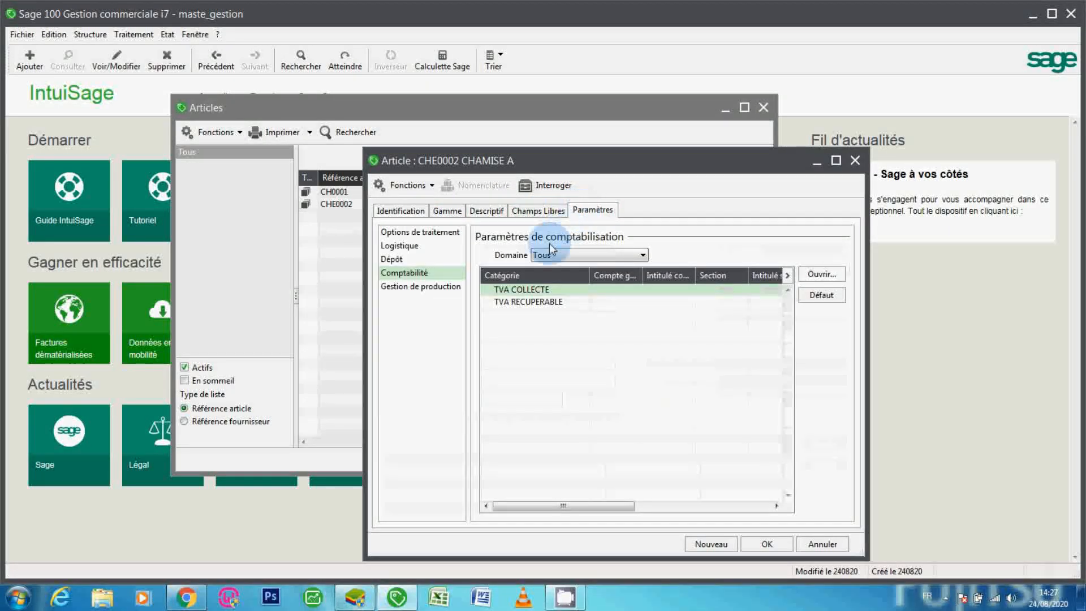
double_click(532, 289)
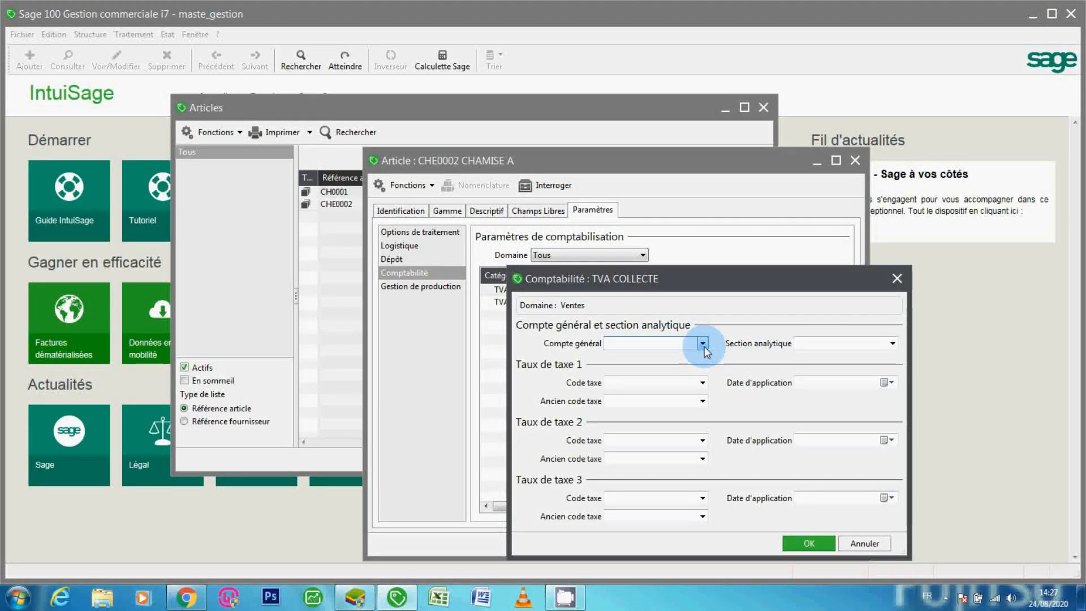
text(4455)
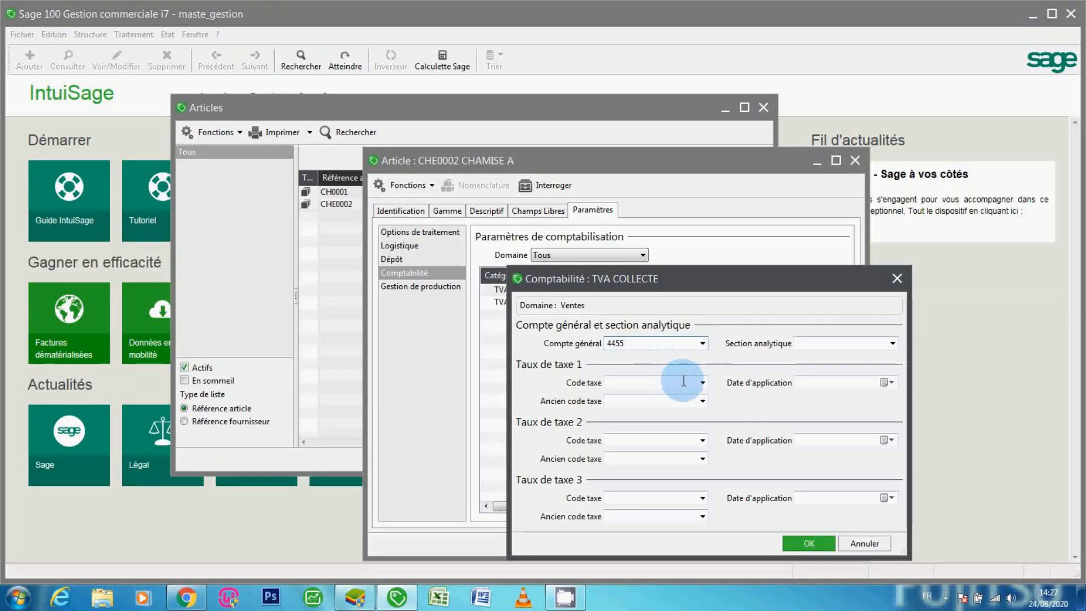
click(701, 384)
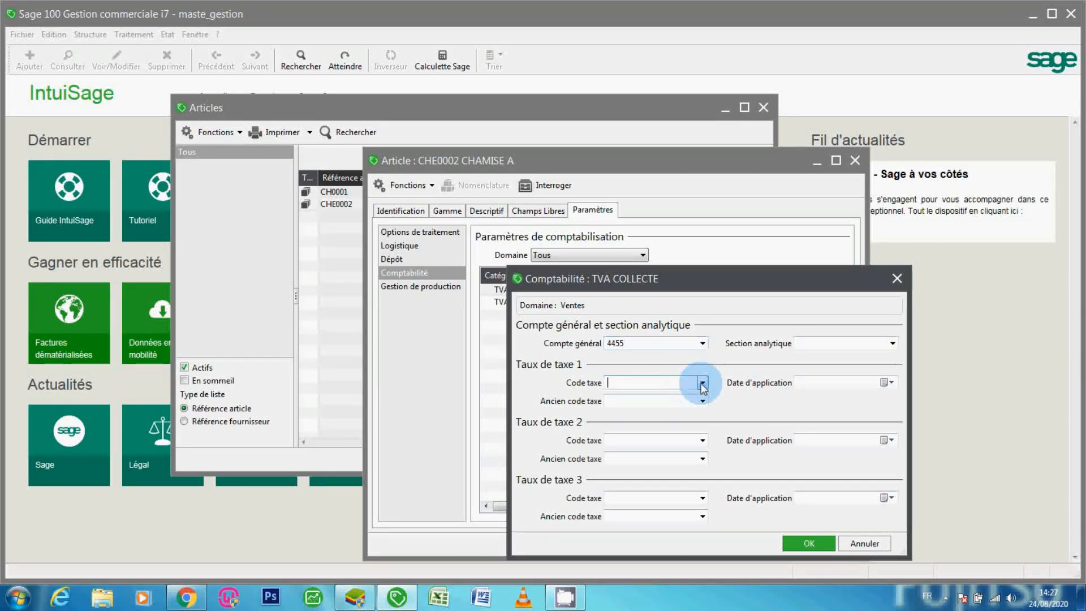
click(702, 384)
click(702, 394)
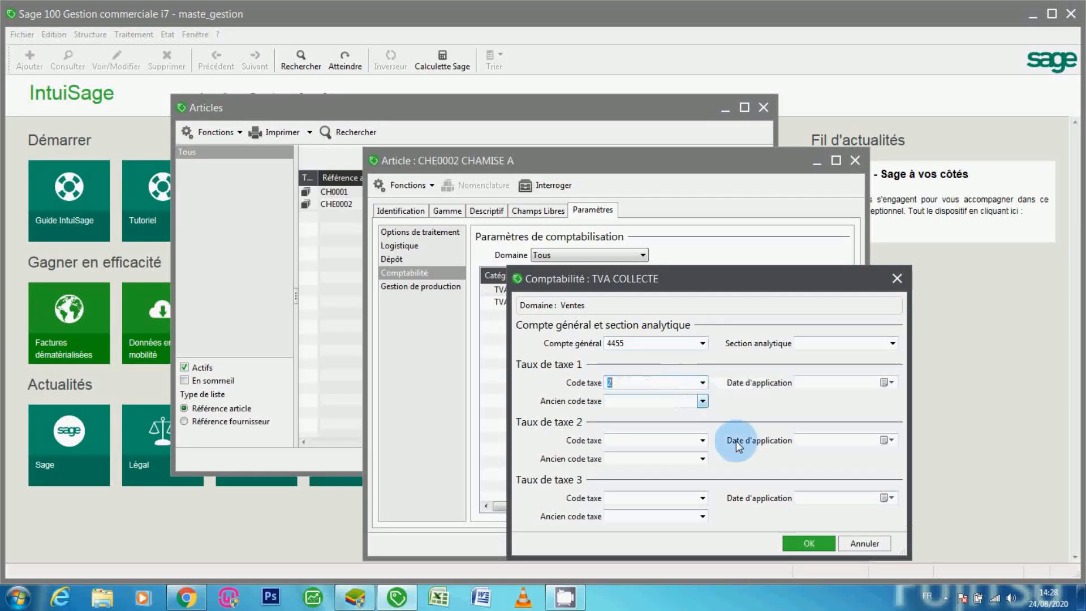
click(796, 546)
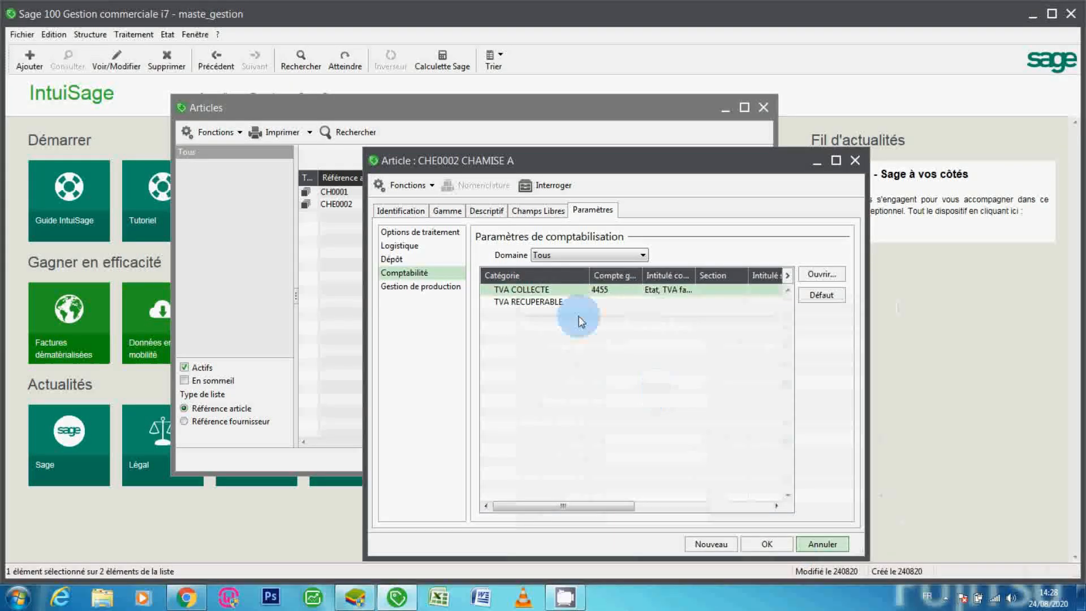
Assign general account 3455 and first tax code 1 to the TVA RECUPERABLE category, then validate the article and close the article list
double_click(565, 301)
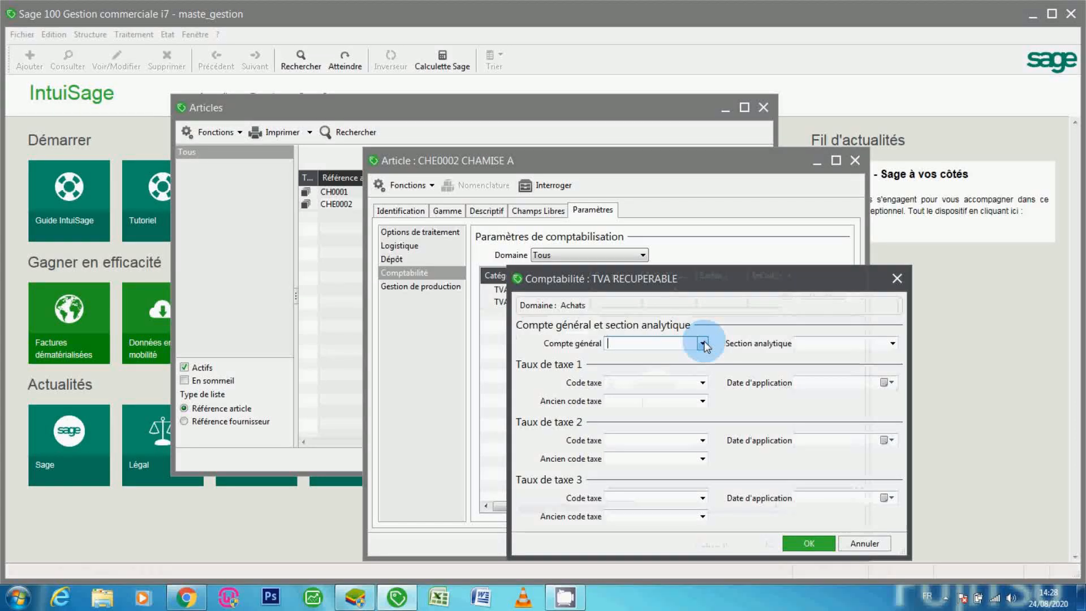
text(34)
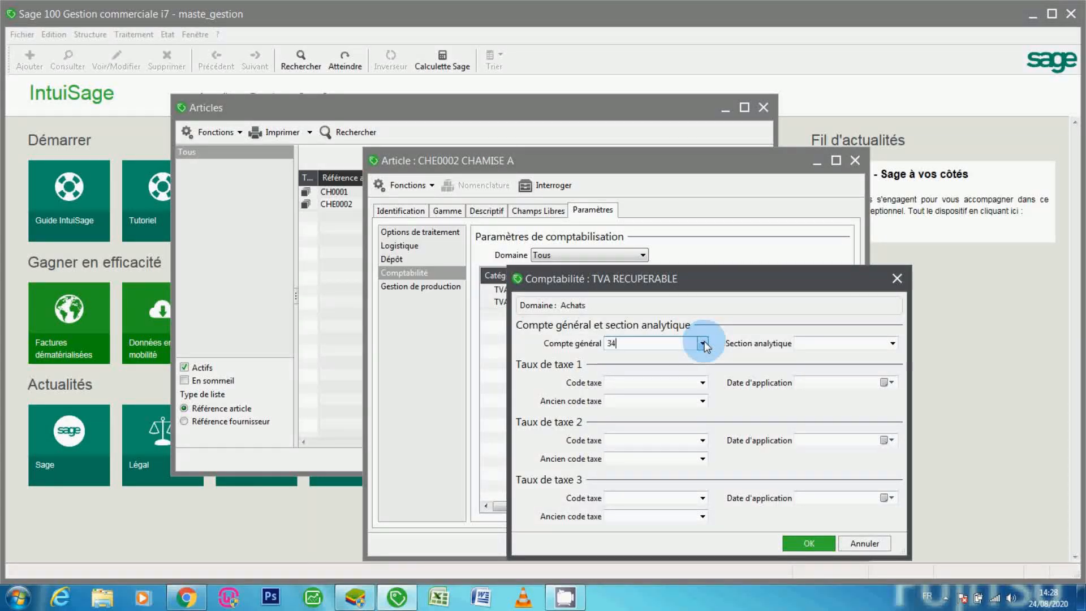
text(55)
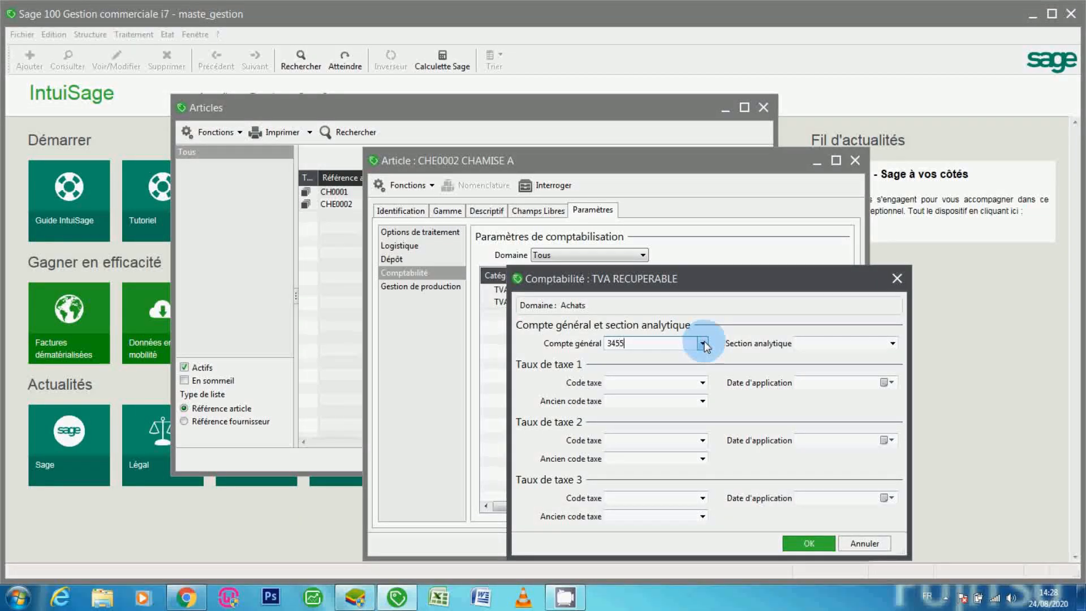
click(701, 383)
click(698, 385)
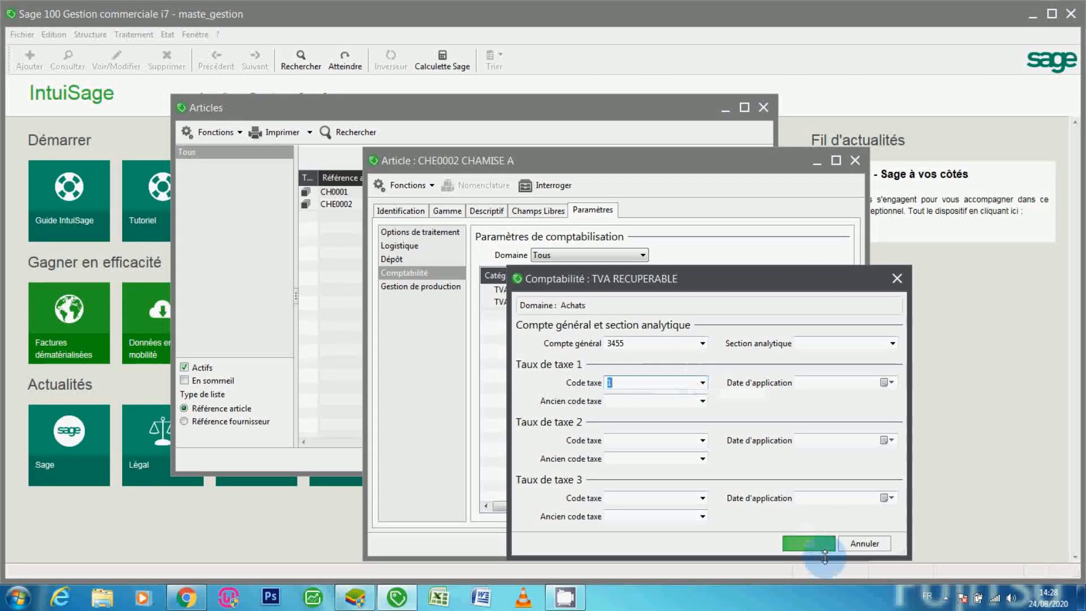
click(817, 545)
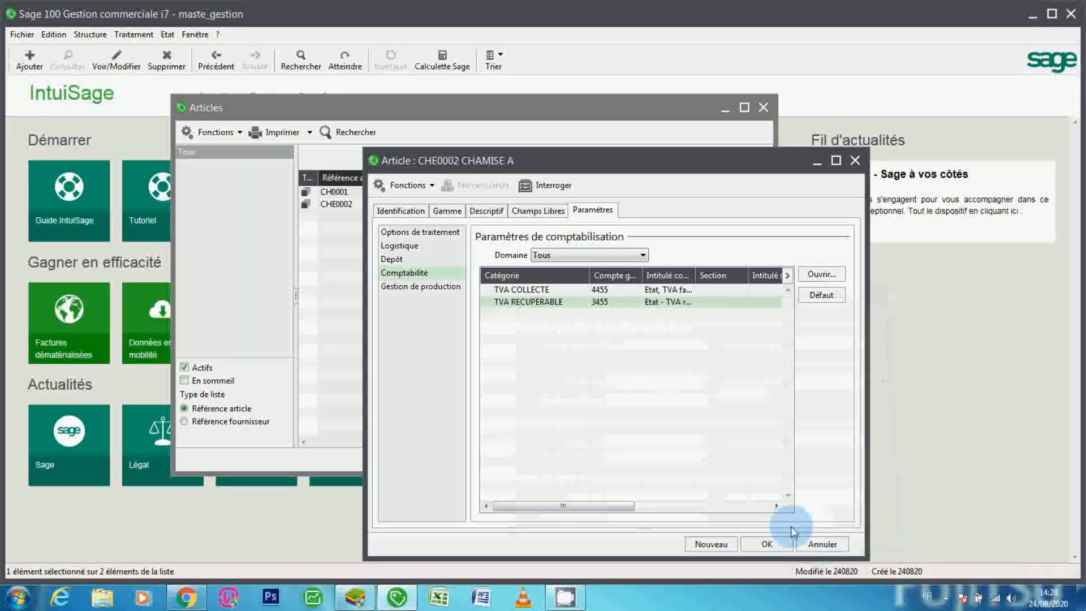
click(758, 546)
click(726, 449)
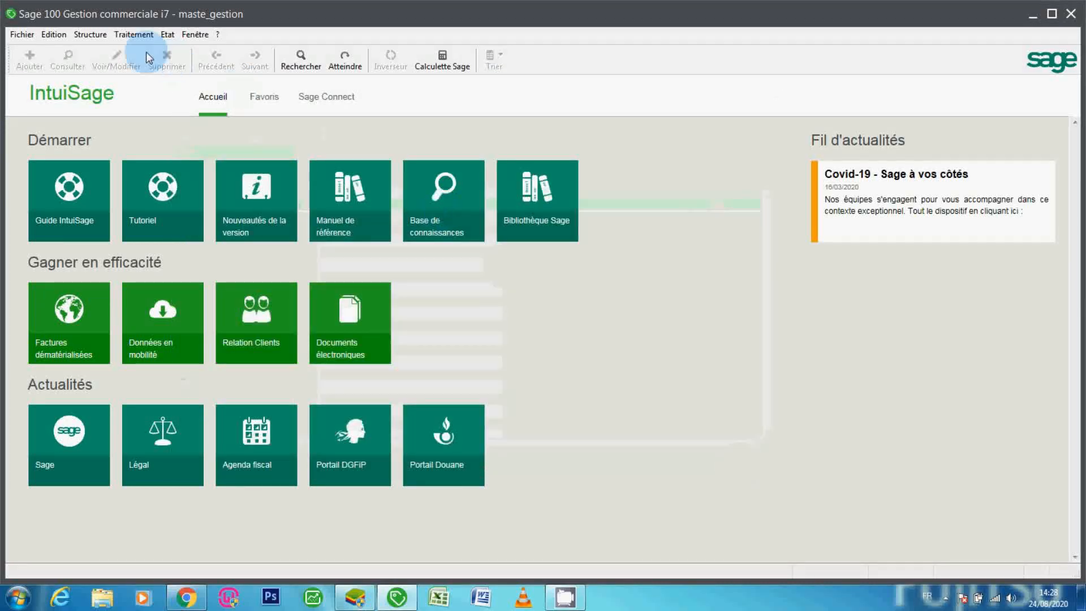
Create a new Devis in the sales documents for client BAGUES and validate its header
click(128, 37)
click(143, 54)
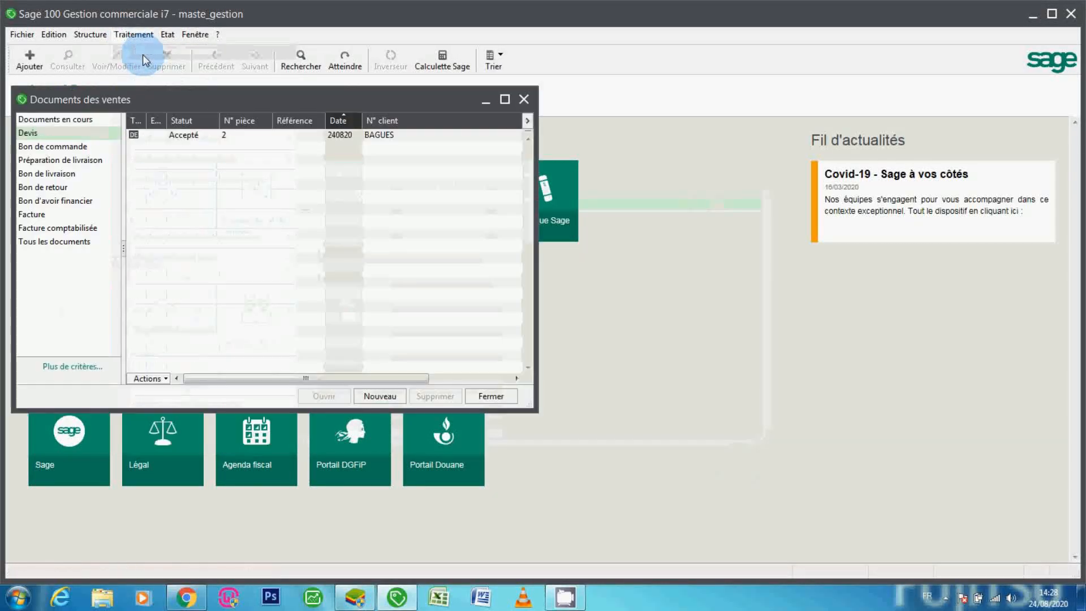
click(62, 138)
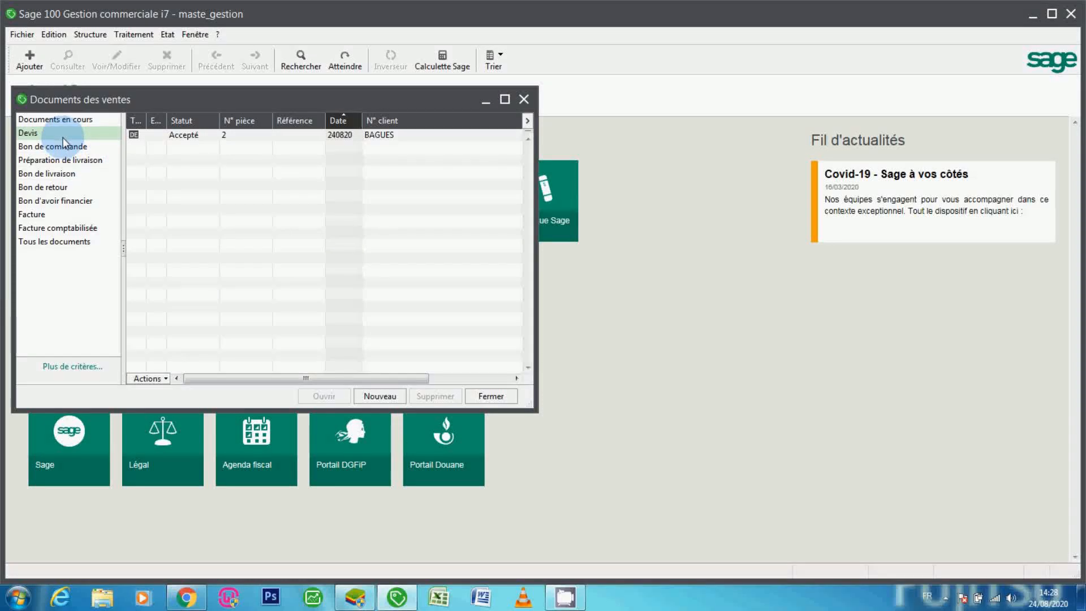
click(380, 395)
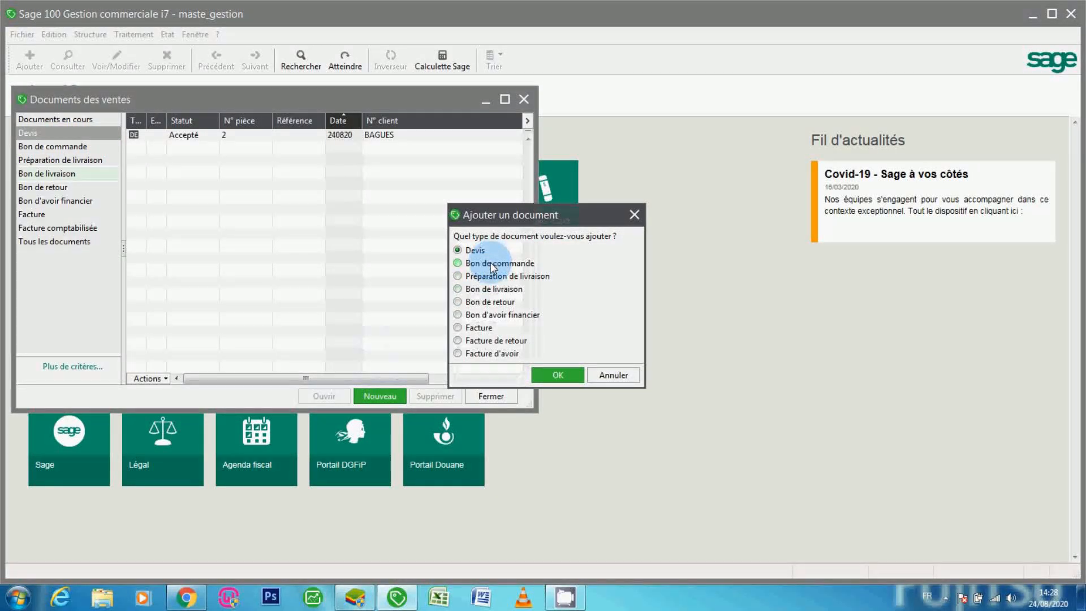
click(547, 376)
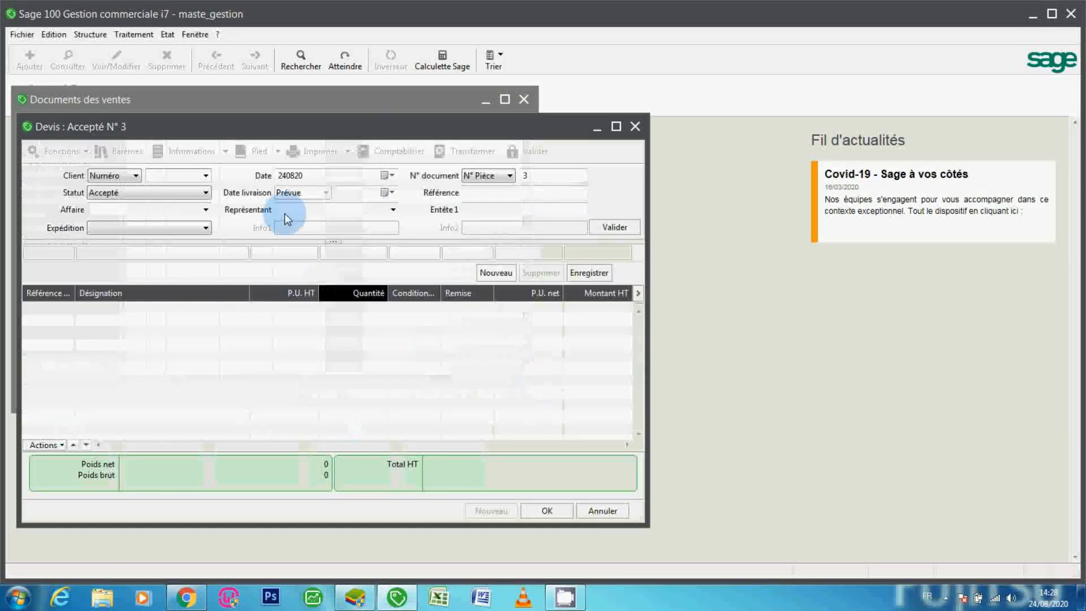
click(205, 176)
click(205, 178)
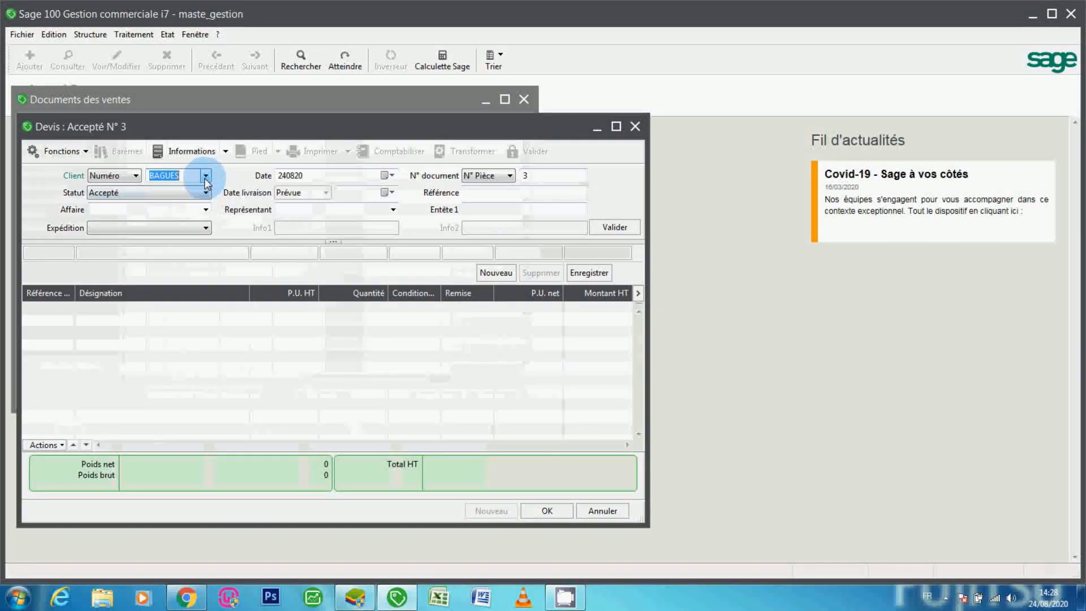
click(240, 178)
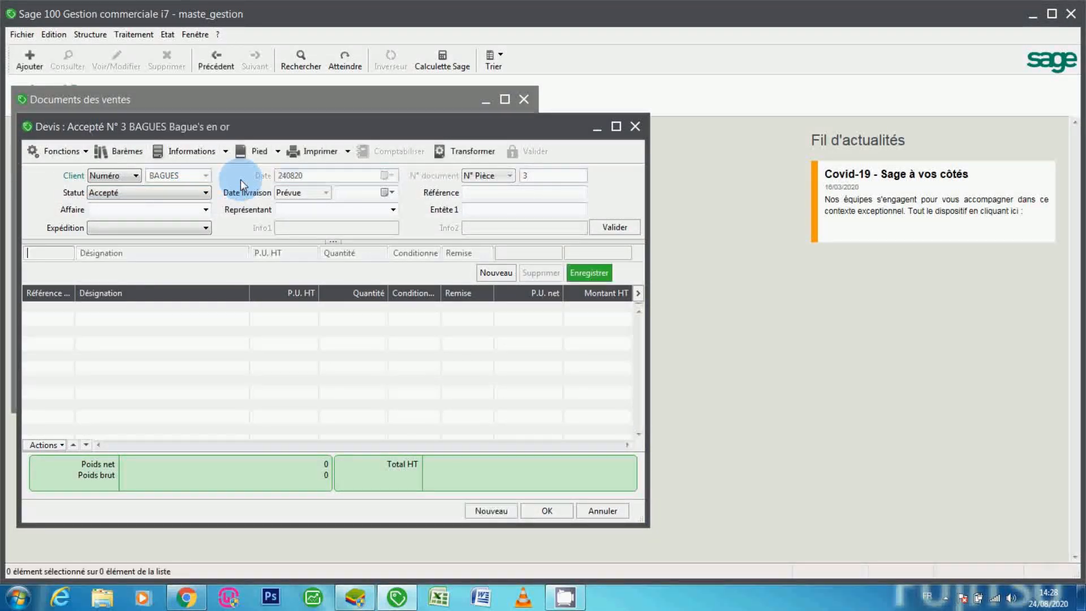
Look up articles starting with CH for the quote line and choose article CHE0002
text(CH)
key(Tab)
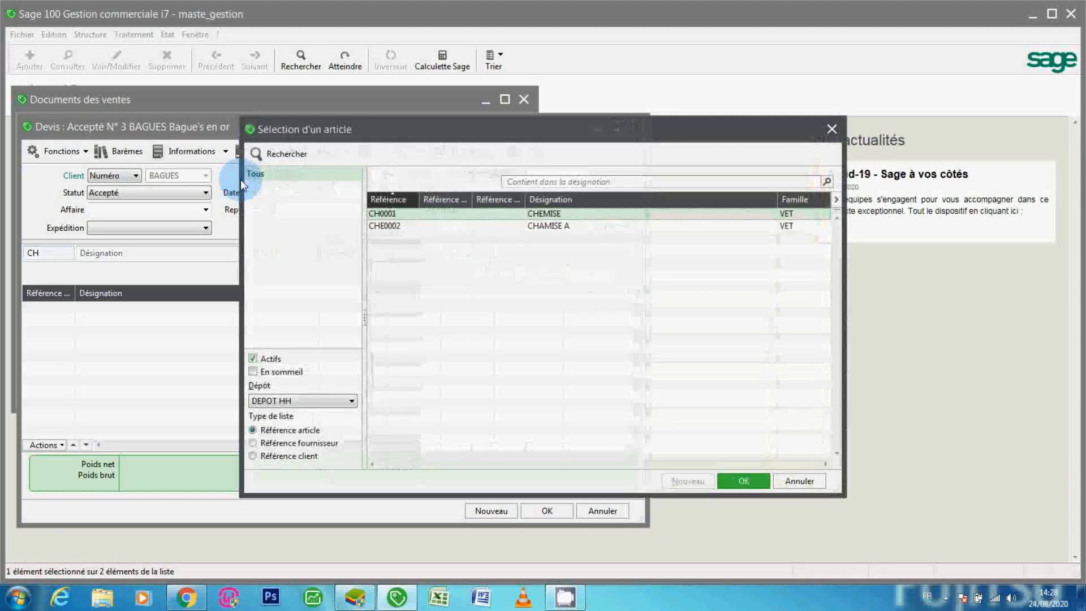
double_click(430, 231)
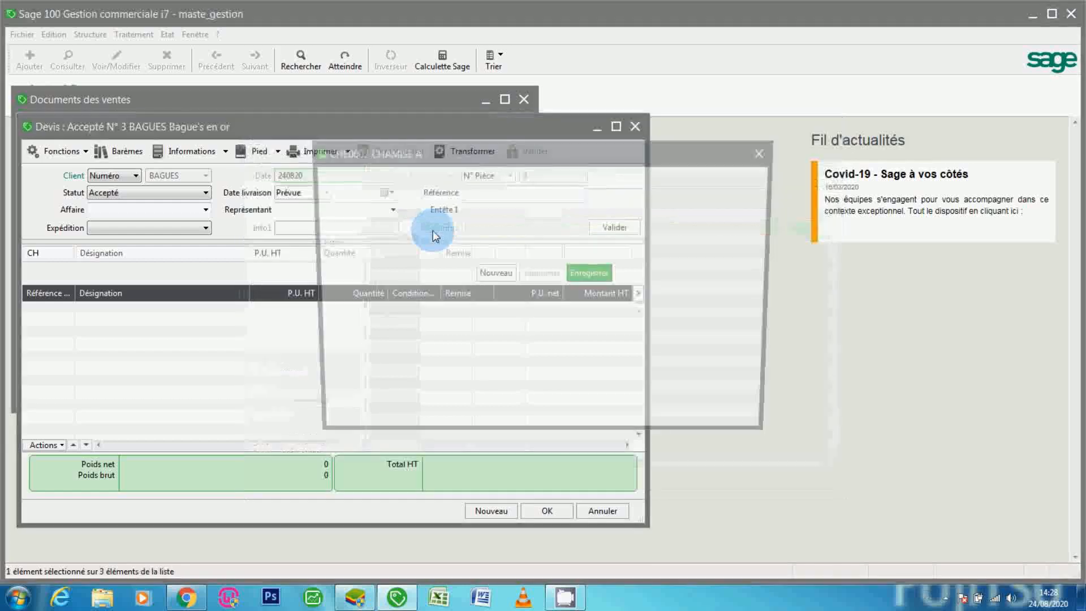
click(384, 339)
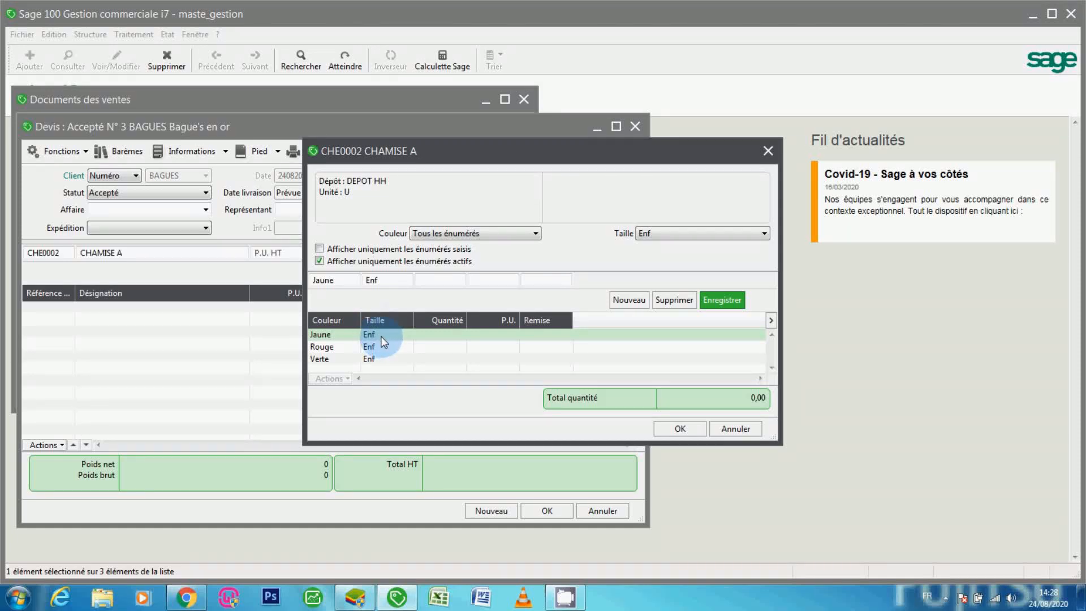
key(Tab)
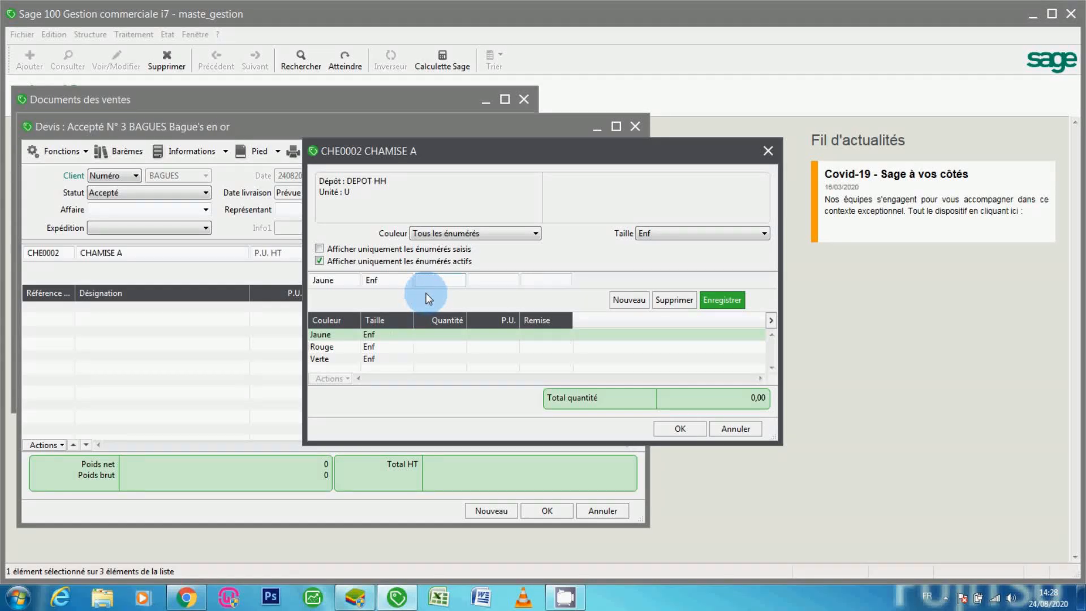
text(6)
key(BackSpace)
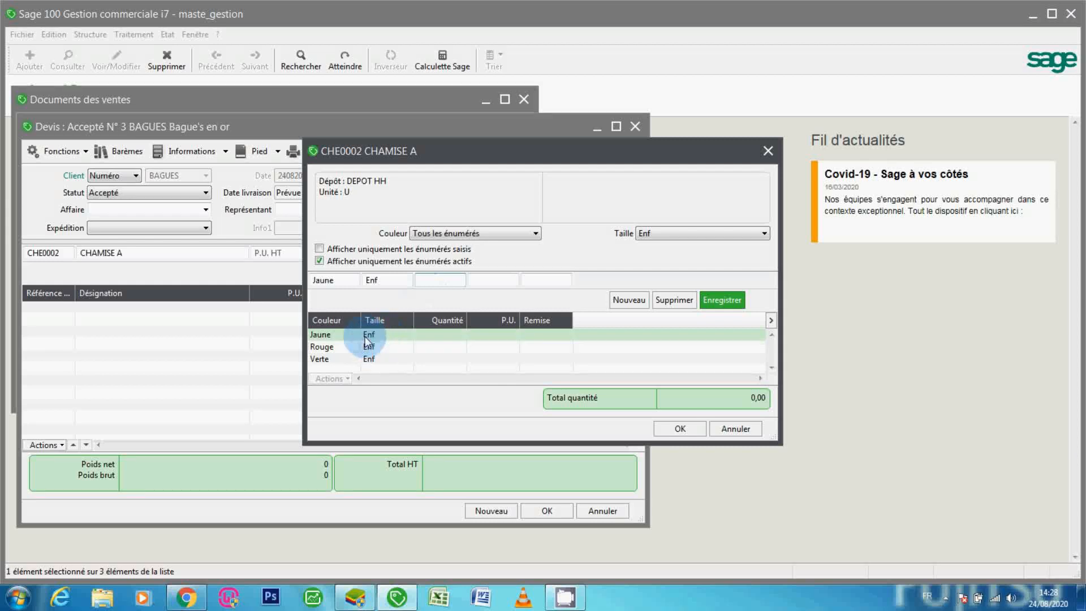
Filter the article's variants by Taille femme and record a quantity of 90 for the Jaune variant
click(691, 233)
click(690, 233)
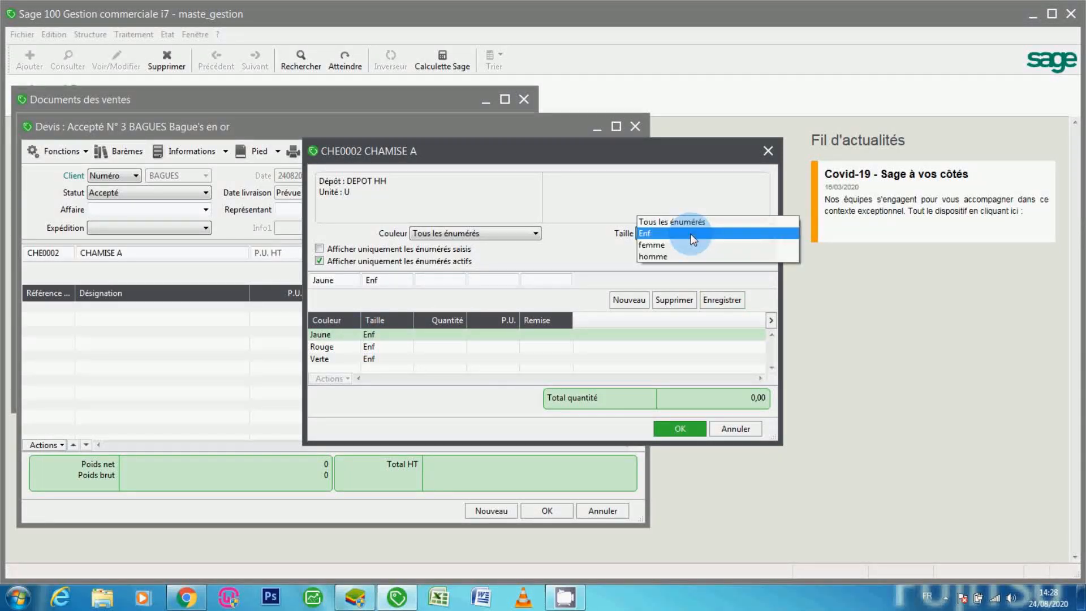
click(688, 243)
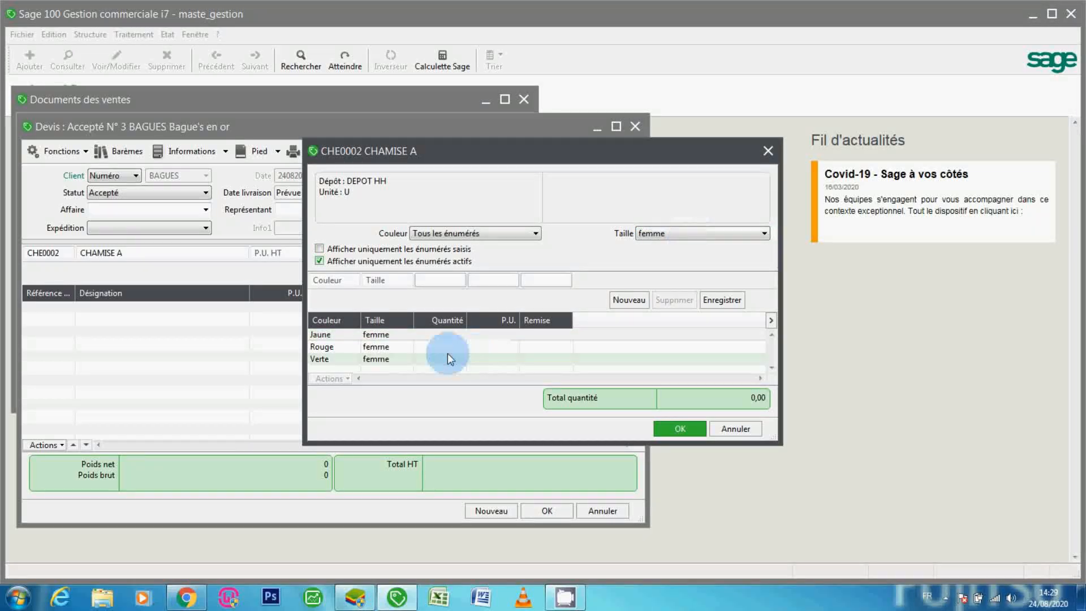
click(399, 336)
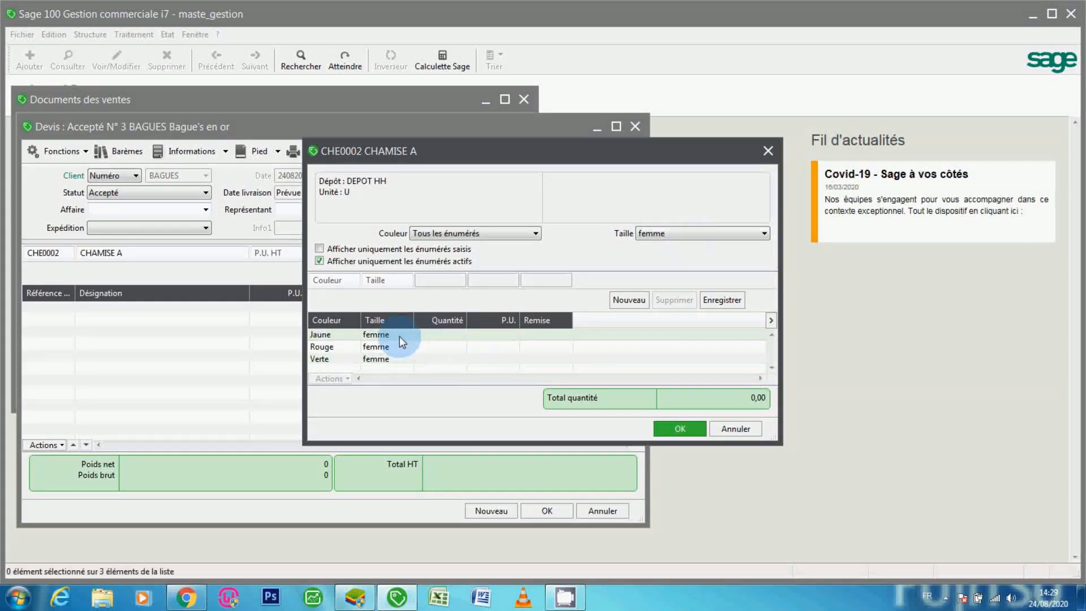
click(440, 284)
text(90)
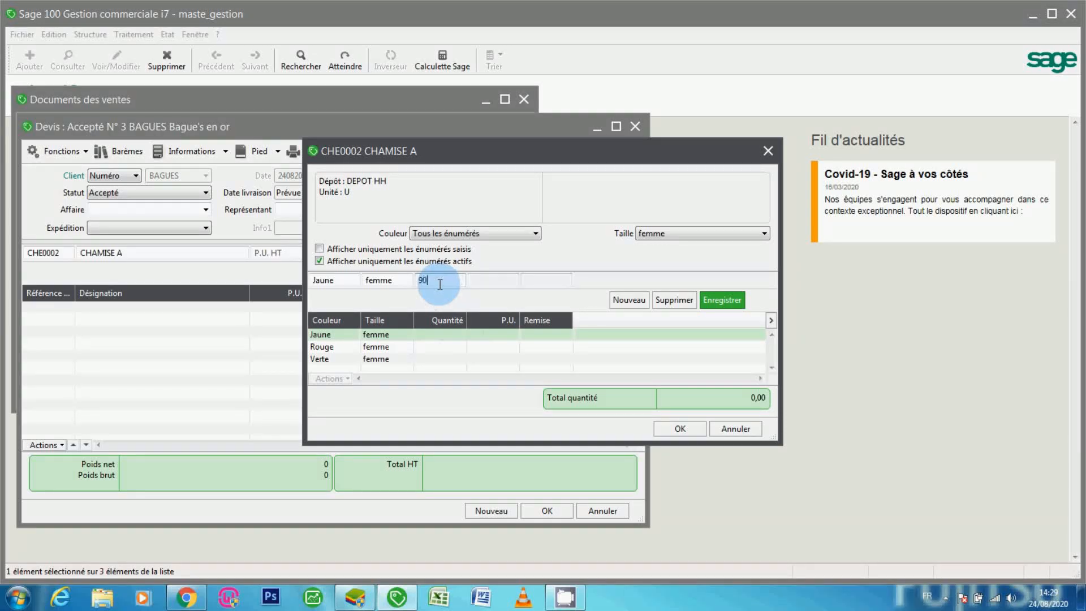
key(Return)
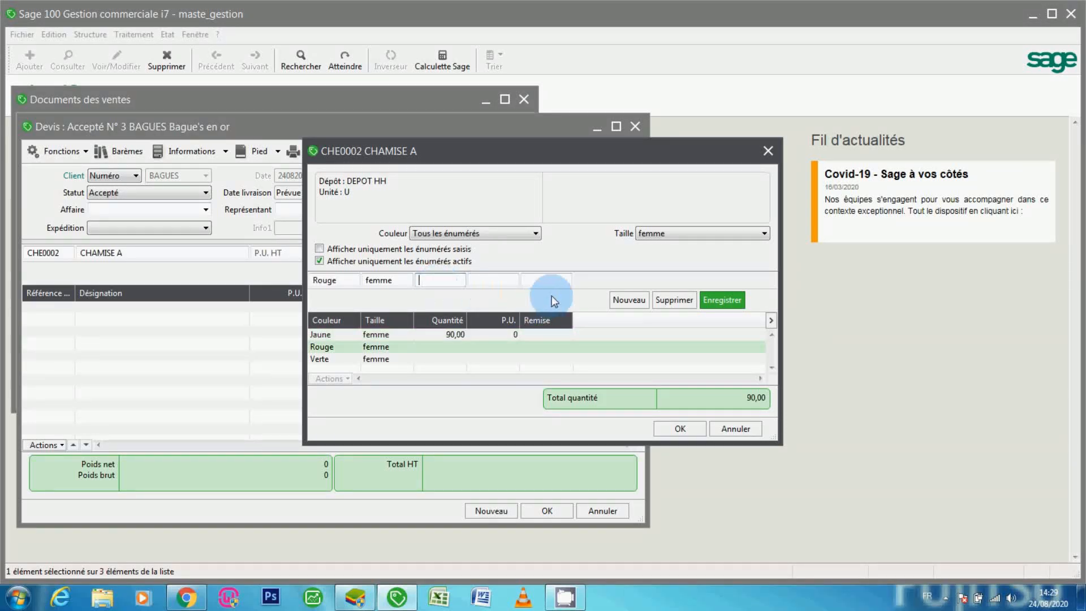
Switch Taille to Enf, record a quantity of 80 for the Rouge variant, and validate the variant entry
click(651, 230)
click(648, 222)
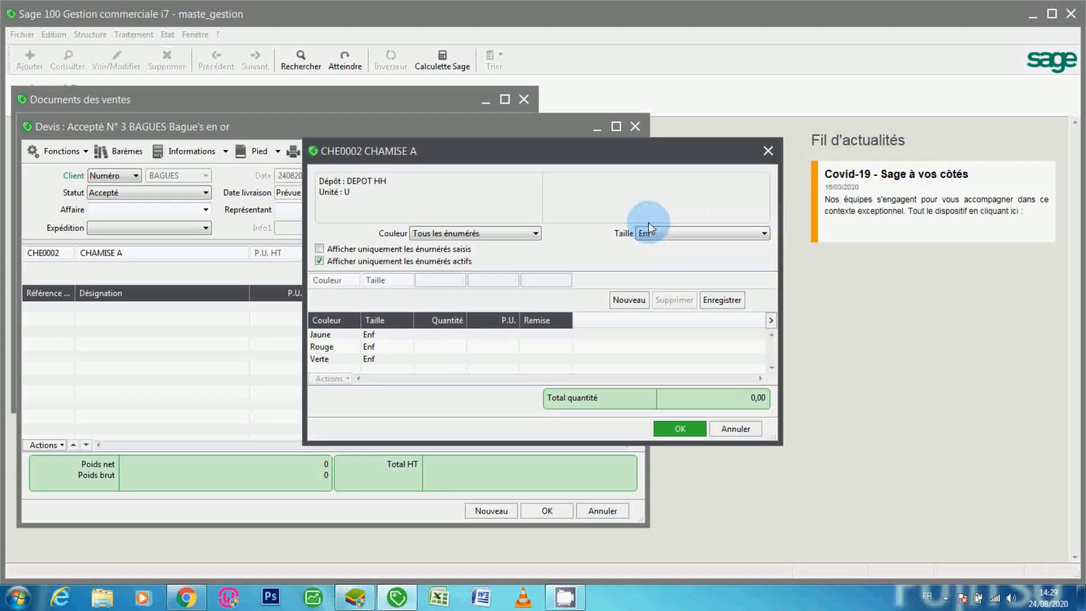
click(380, 347)
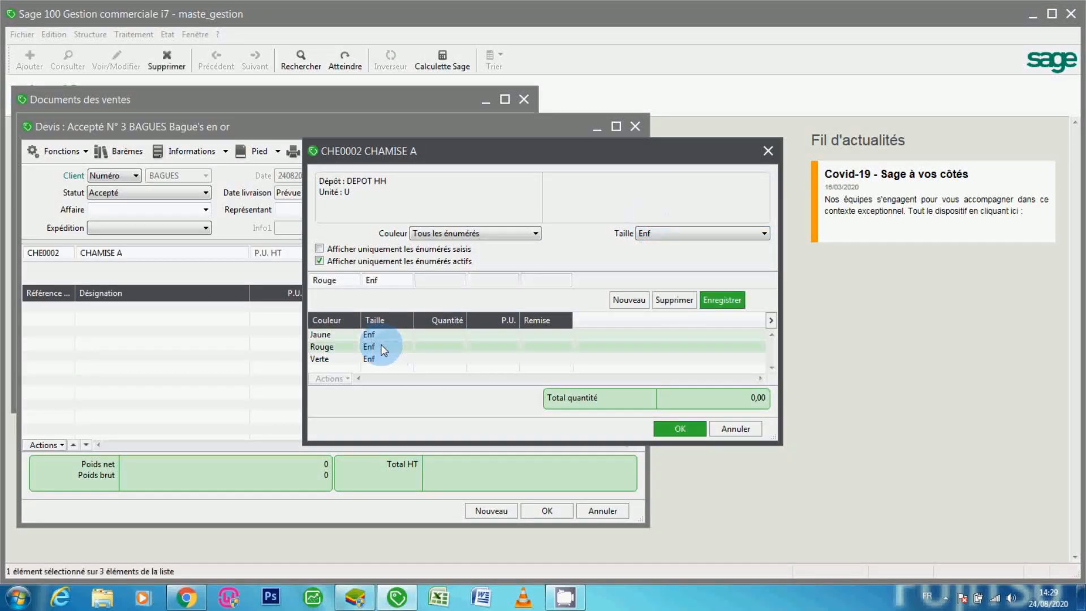
click(430, 282)
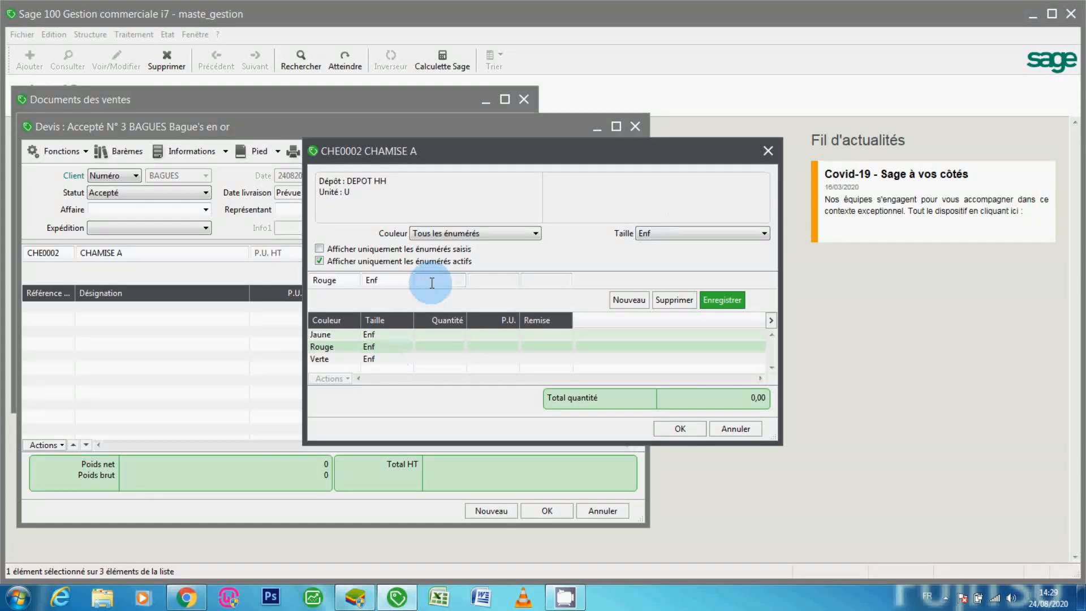
text(80)
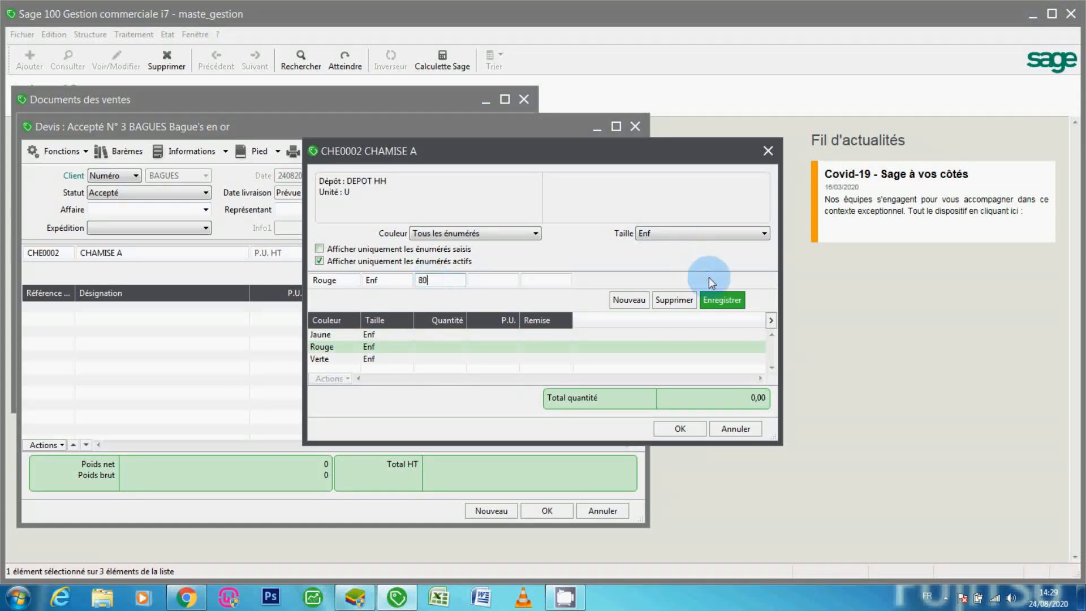
click(711, 281)
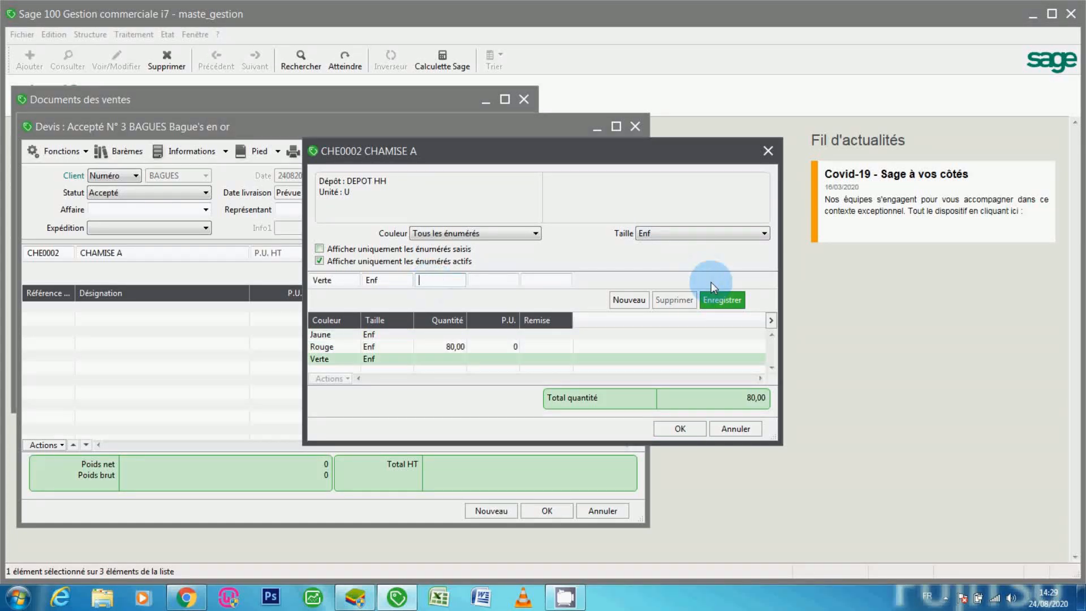
click(680, 428)
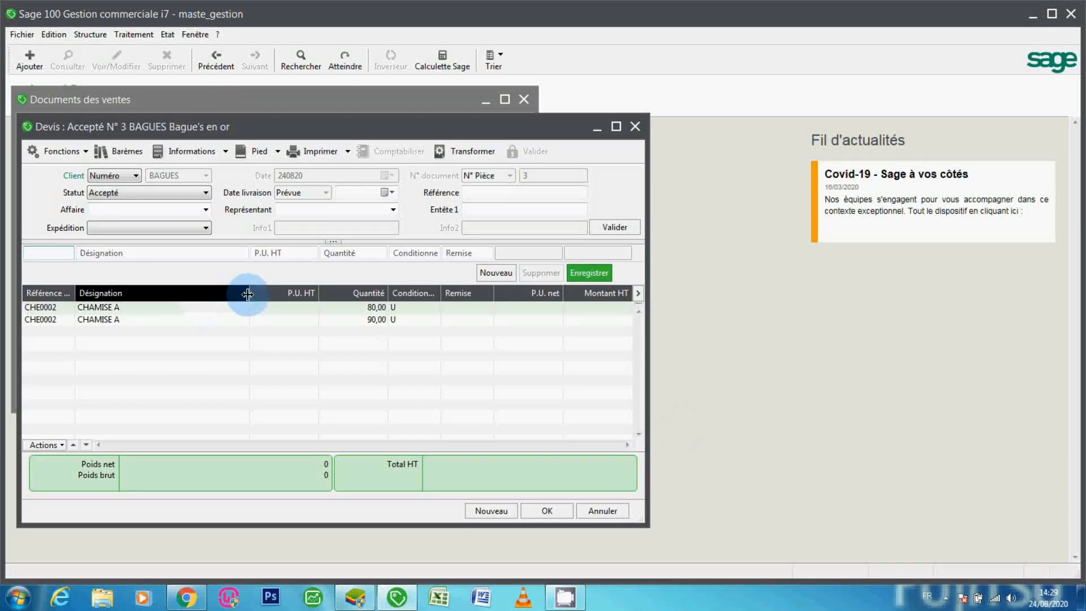
Widen the Désignation column in the quote's line list
drag(248, 293, 329, 293)
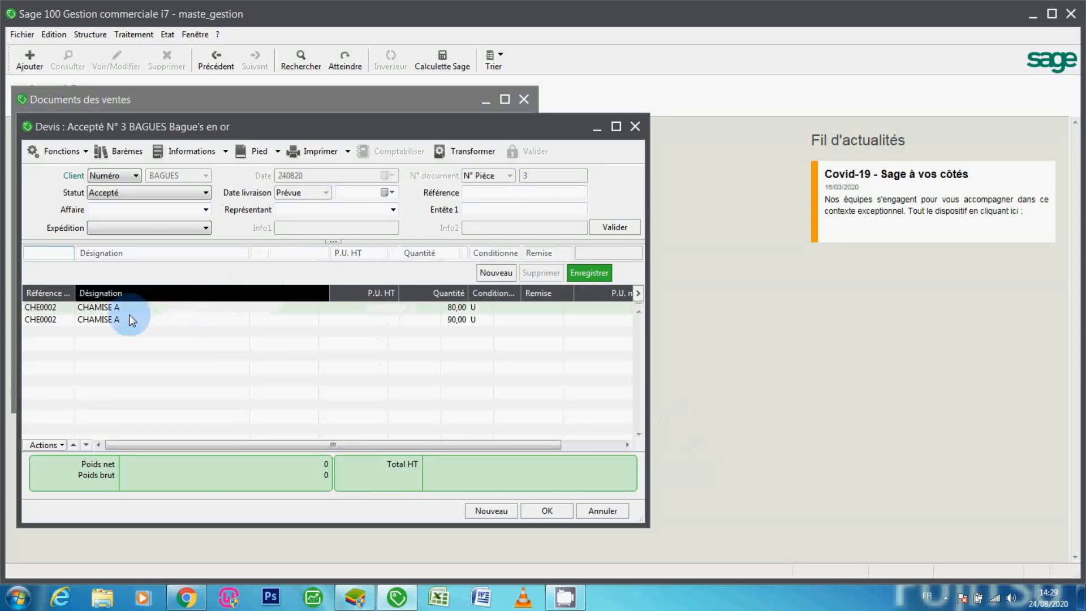